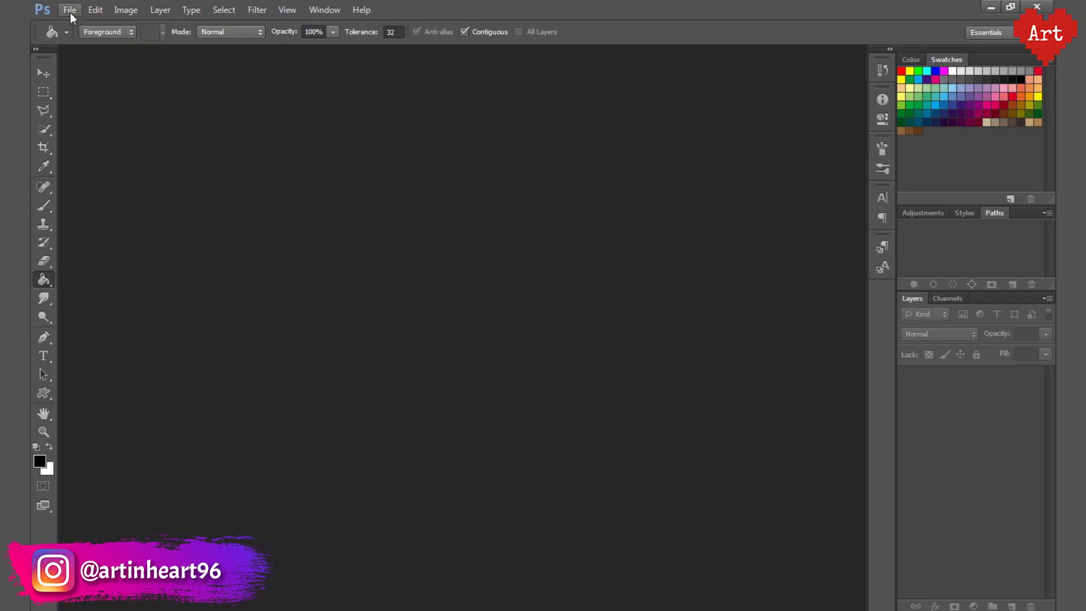
- Open Crop.psd and select the cut-out portrait and its adjustment layers
left_click(70, 13)
left_click(73, 35)
double_click(516, 201)
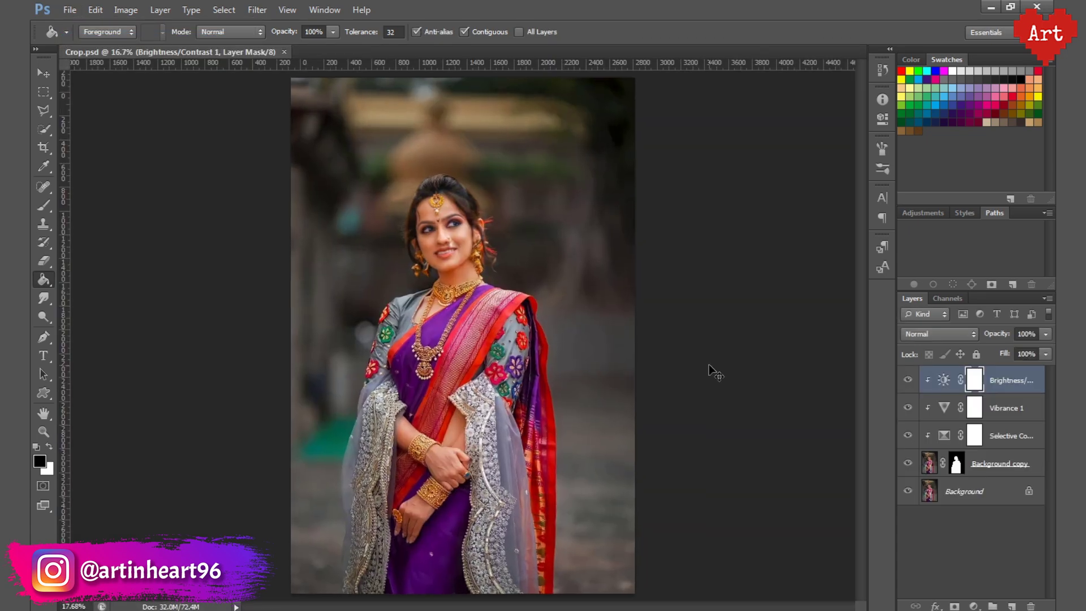
left_click(908, 491)
left_click(908, 491)
left_click(908, 491)
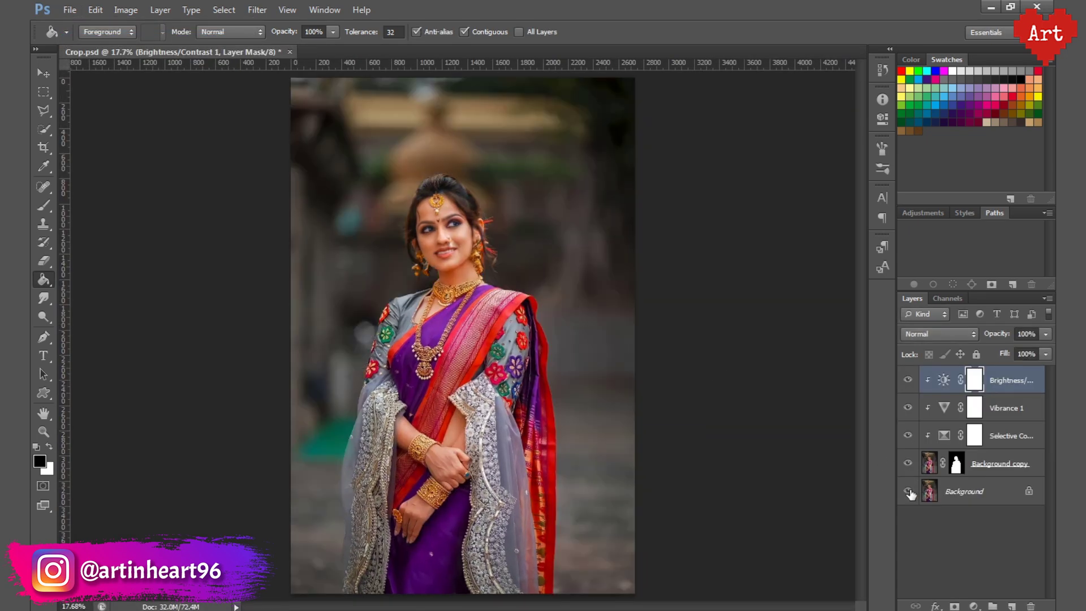
left_click(1010, 459, "shift")
- Create a new blank white document from a size preset
left_click(70, 10)
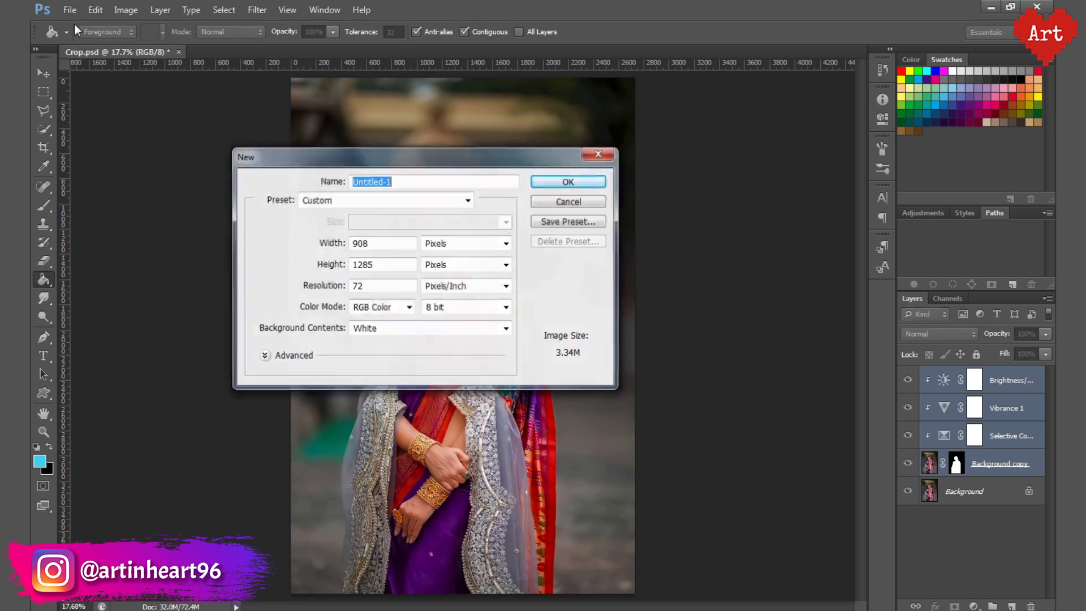
left_click(385, 200)
left_click(364, 247)
left_click(570, 181)
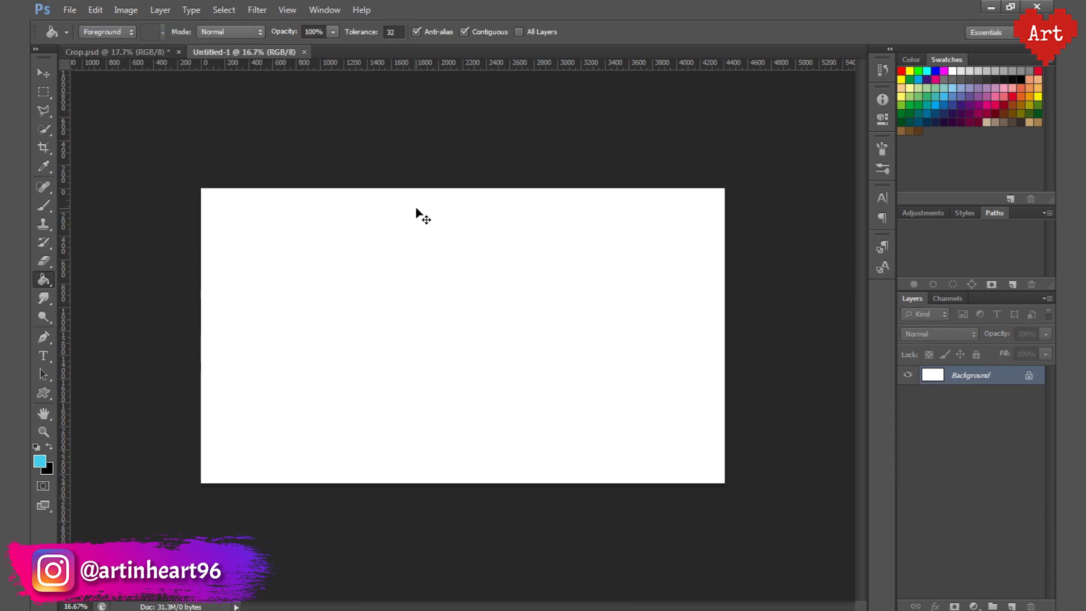
- Duplicate the selected layers from Crop into Untitled-1
left_click(142, 52)
right_click(1019, 436)
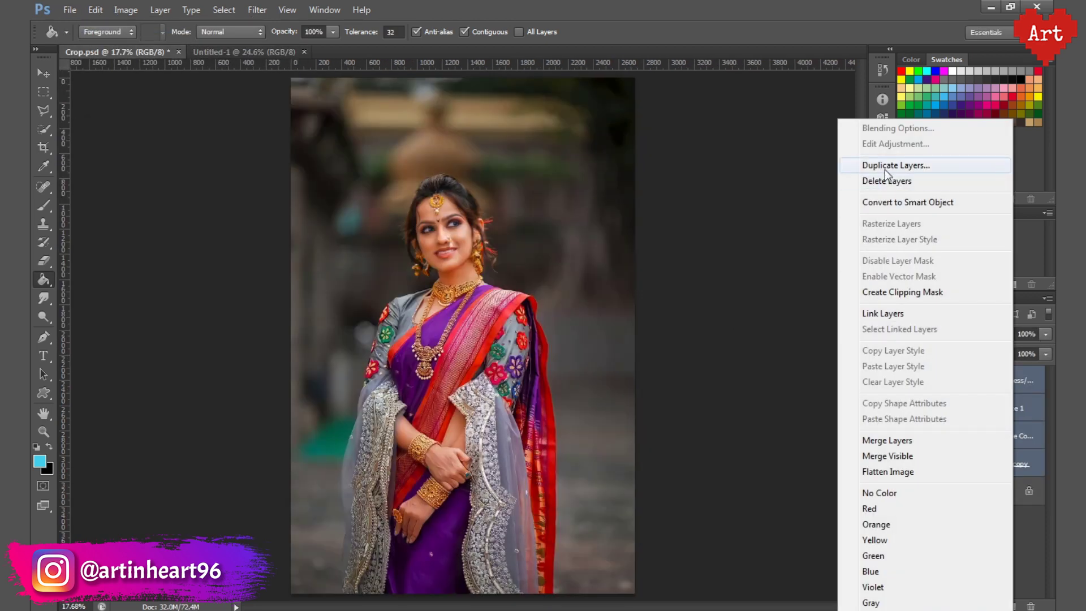
left_click(884, 163)
left_click(500, 245)
left_click(469, 255)
left_click(666, 191)
- Gather the duplicated layers in Untitled-1 into Group 1
left_click(240, 52)
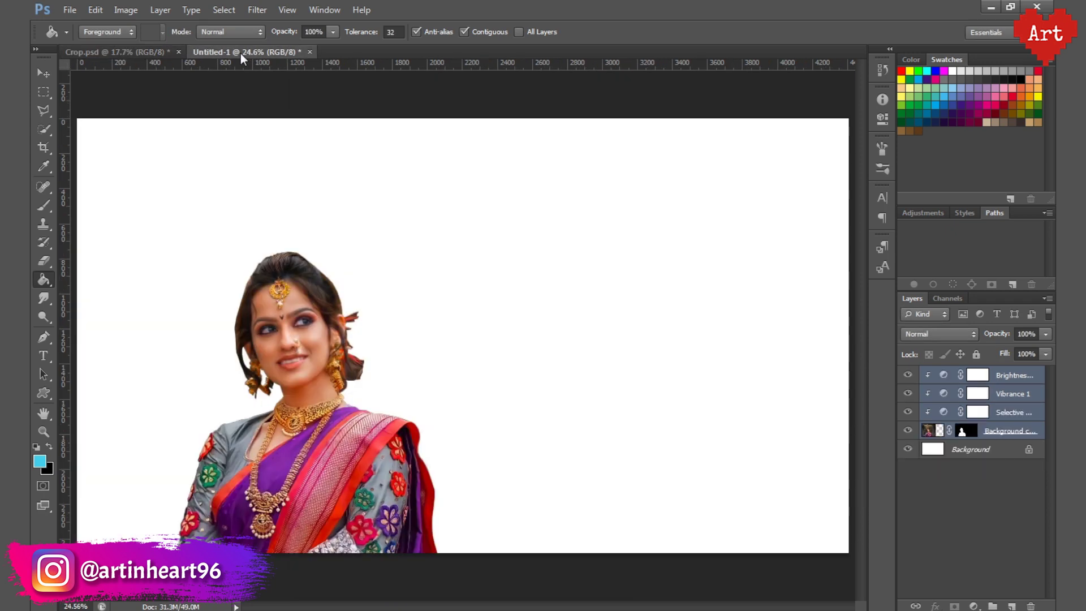
left_click(1048, 299)
left_click(928, 347)
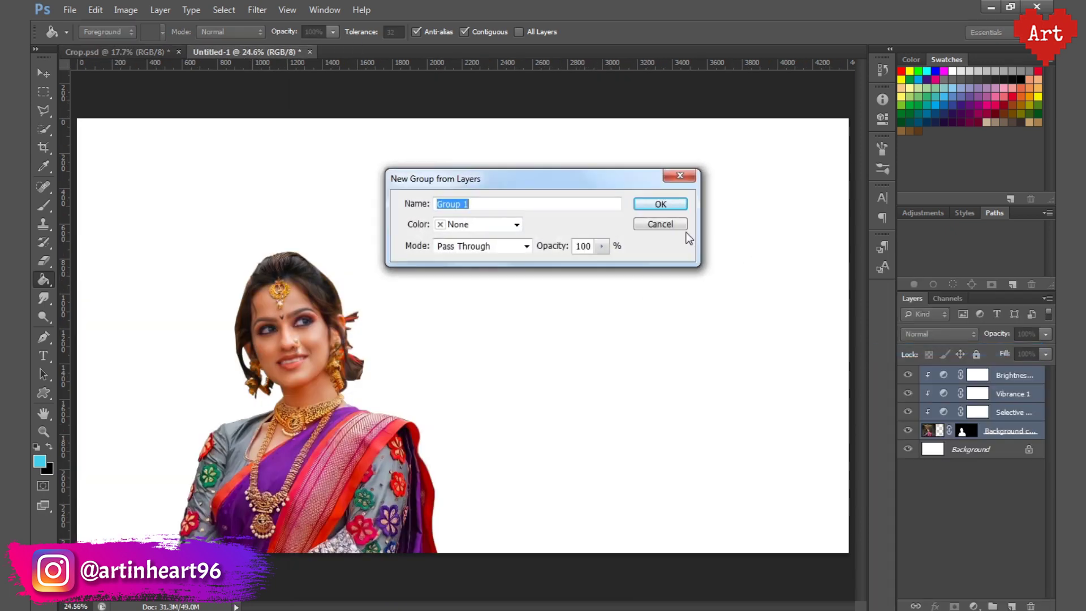
left_click(659, 205)
- Scale the portrait group to about 82% and move it toward the canvas centre
key("ctrl+t")
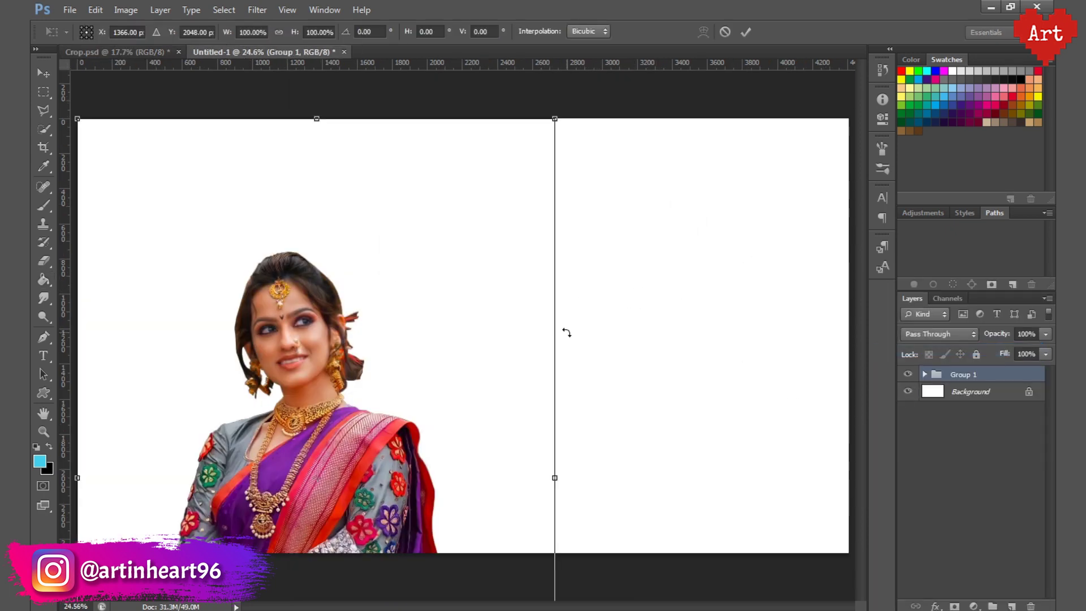
left_click(479, 287, "alt")
left_click_drag(509, 586, 466, 523)
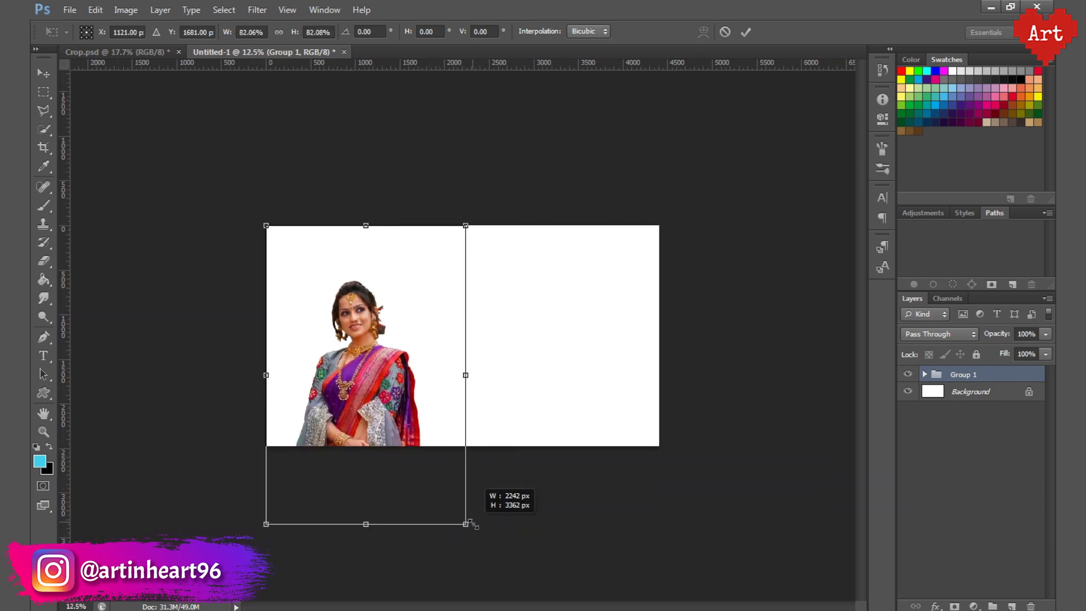
left_click_drag(366, 375, 455, 358)
left_click_drag(379, 351, 468, 334)
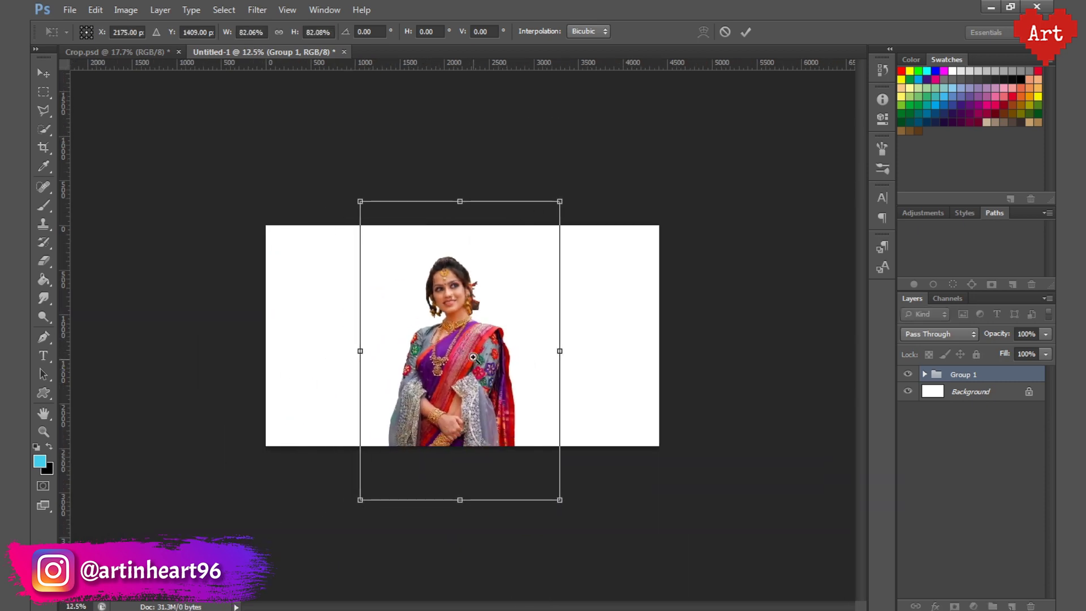
- Enlarge the portrait to roughly 98% and shift it down and right to the bottom edge
scroll(497, 384, "up", 5)
scroll(499, 379, "down", 2)
scroll(498, 379, "down", 1)
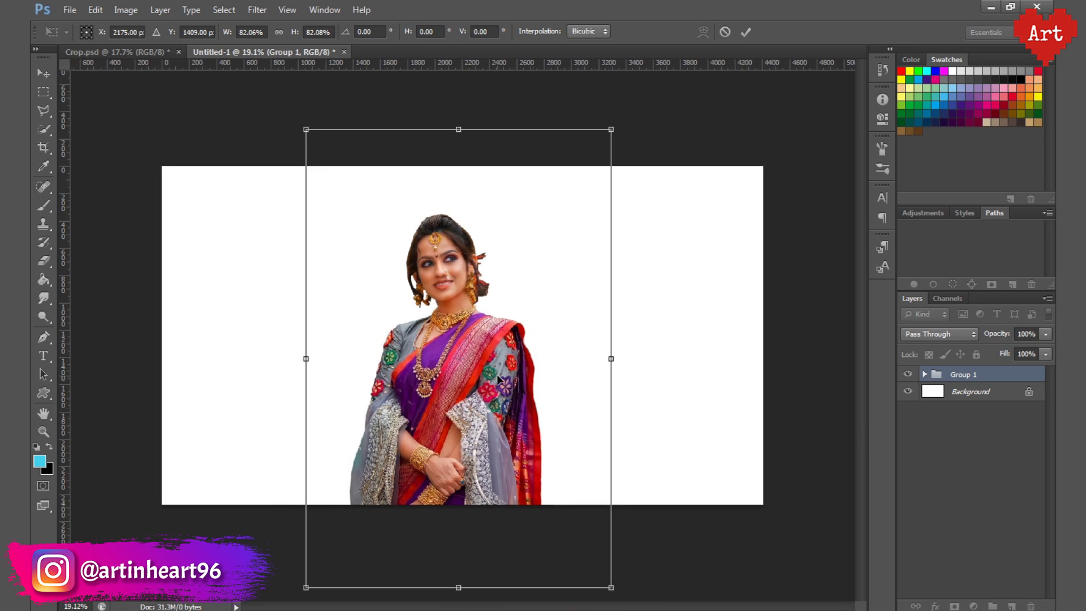
left_click_drag(611, 131, 633, 96)
left_click_drag(305, 587, 269, 608)
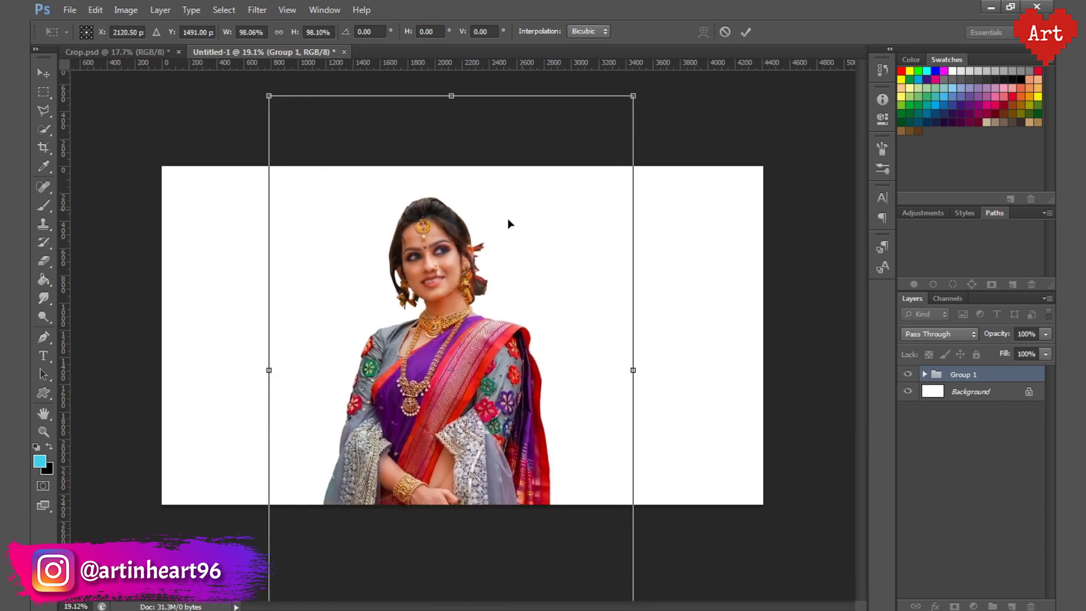
left_click_drag(648, 85, 678, 40)
left_click_drag(481, 314, 497, 345)
- Commit the transform, convert Background into Layer 0, and nudge the portrait left
left_click(745, 32)
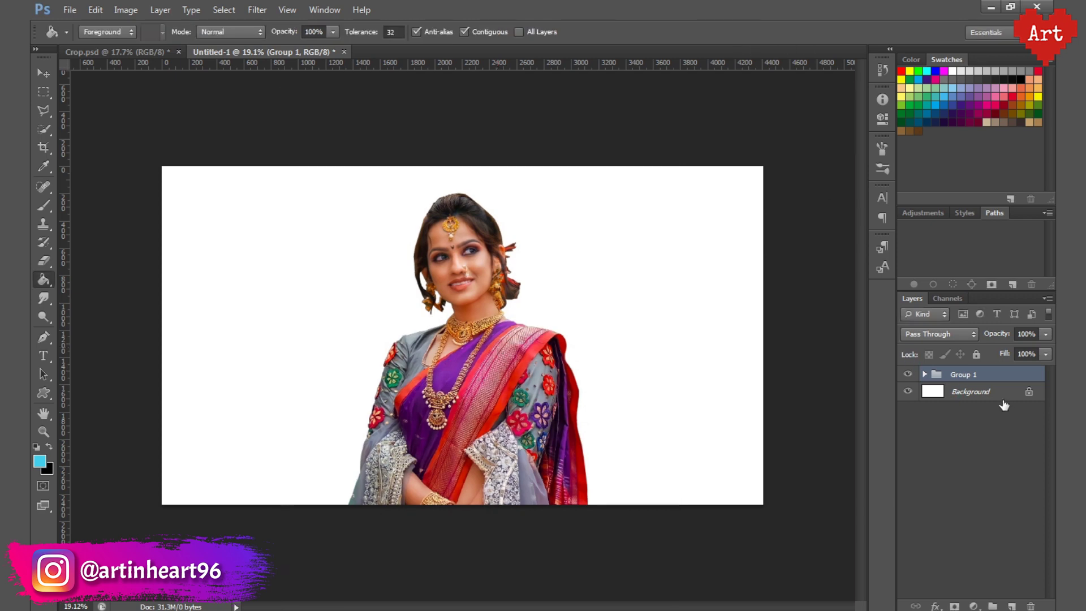
double_click(1030, 394)
key("Return")
key("v")
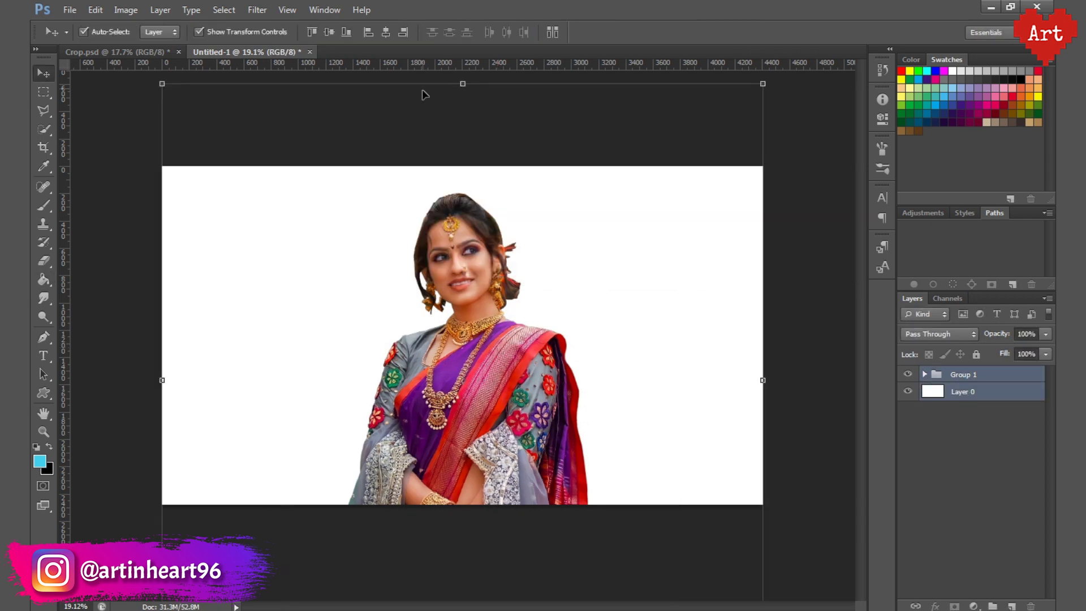
left_click_drag(418, 102, 398, 103)
- Fill Layer 0 behind the woman with a brown foreground colour
scroll(556, 340, "down", 2)
left_click(968, 373)
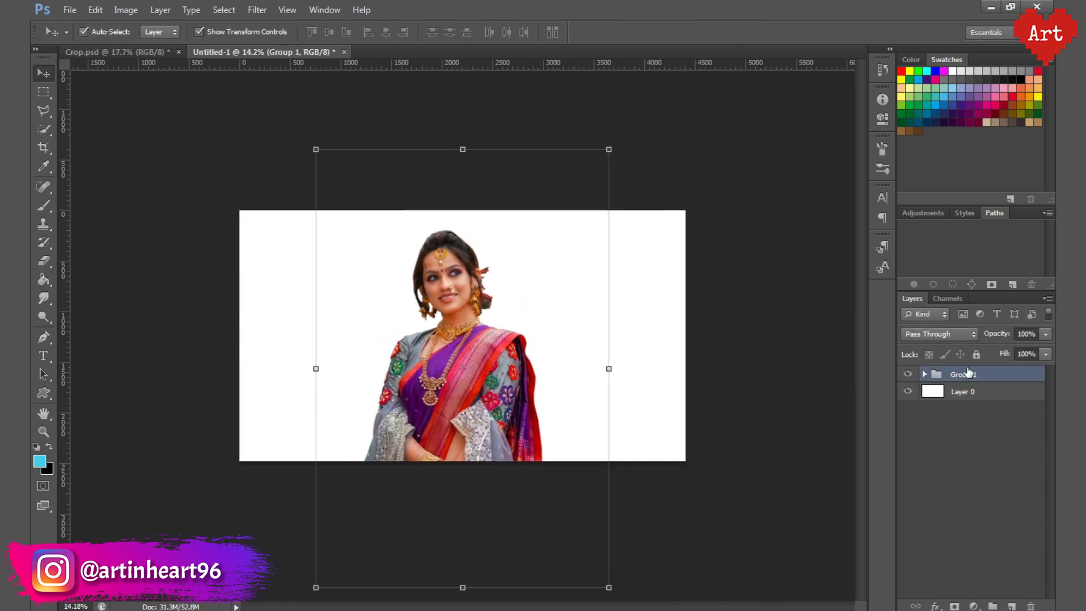
left_click(995, 392)
key("ctrl+0")
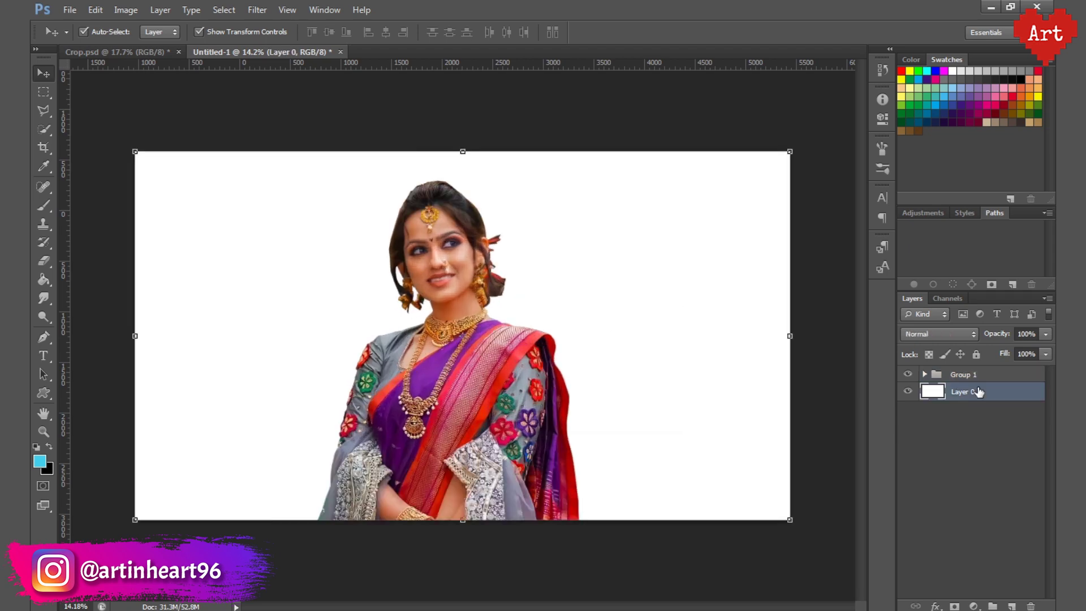
key("i")
left_click(40, 462)
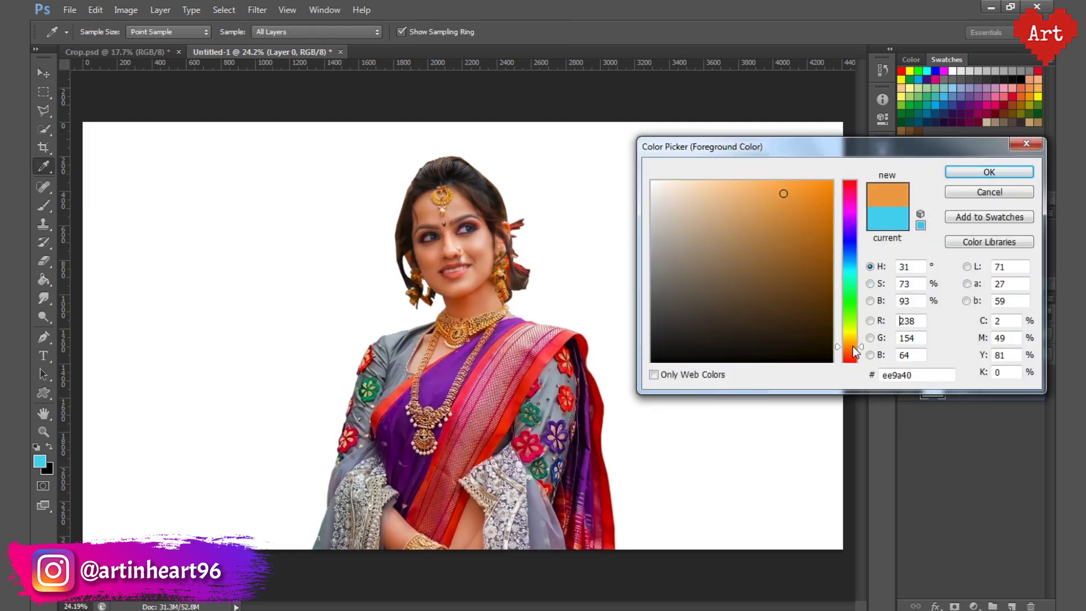
left_click(984, 175)
key("g")
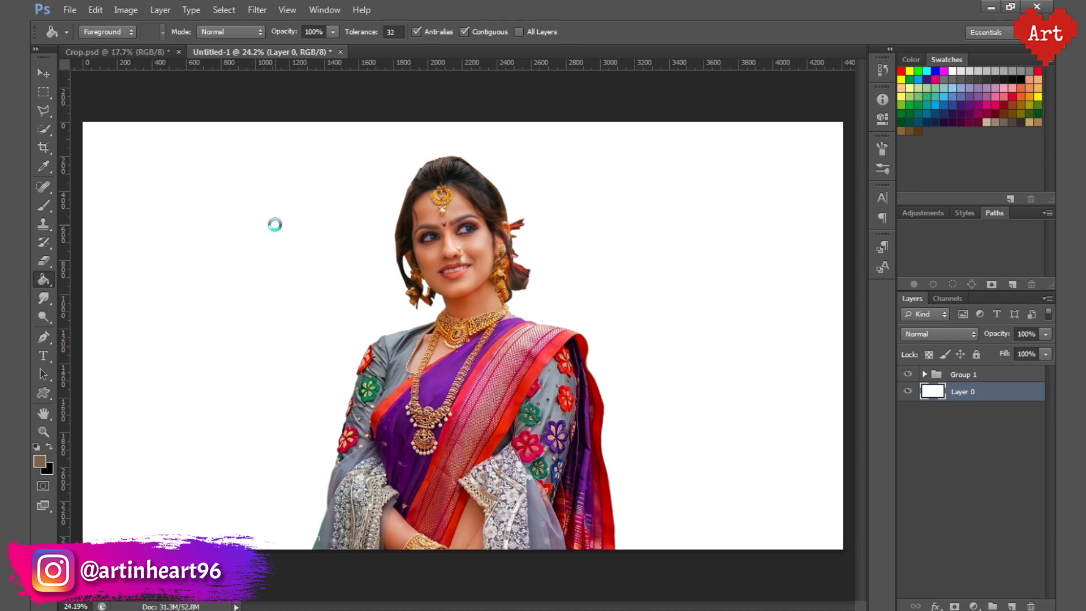
left_click(276, 226)
- Save the document as DP.psd
left_click(70, 10)
left_click(106, 168)
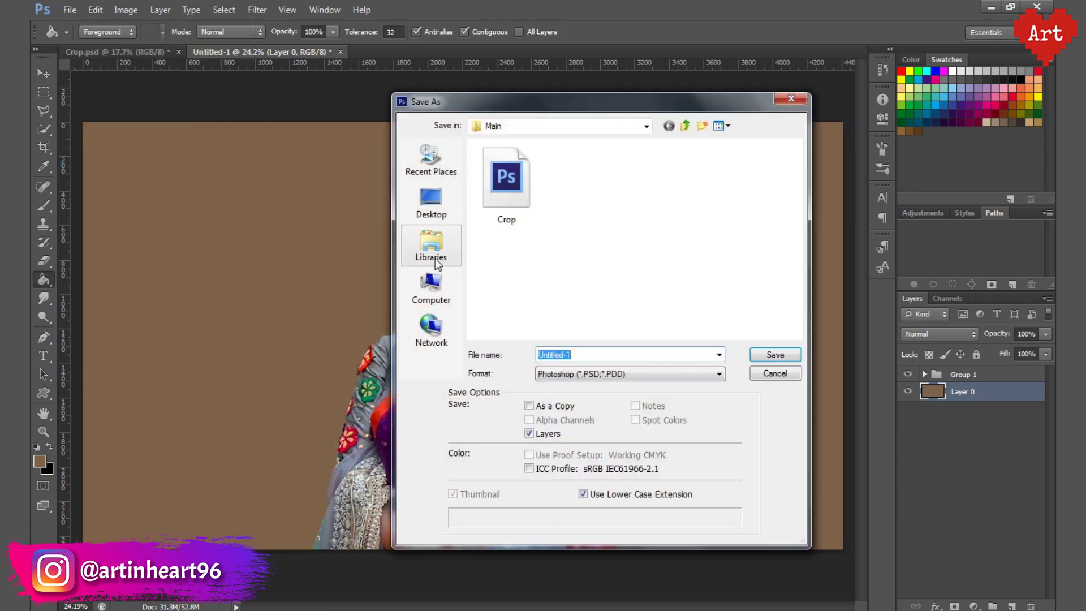
type("P")
key("Return")
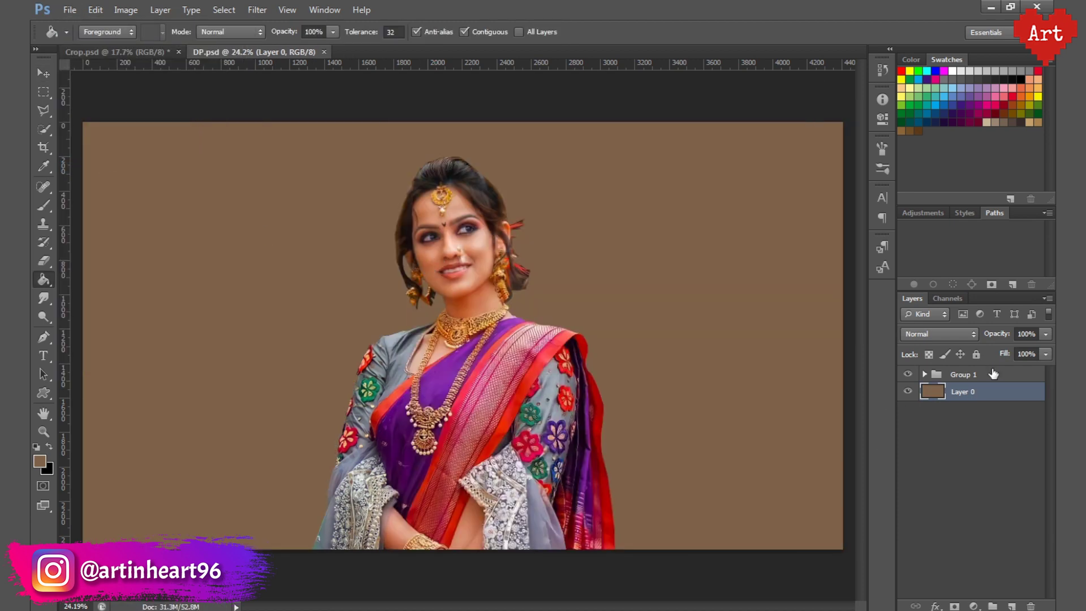
right_click(994, 374)
- Duplicate Group 1 and merge the copy into a single layer
left_click(868, 273)
left_click(667, 192)
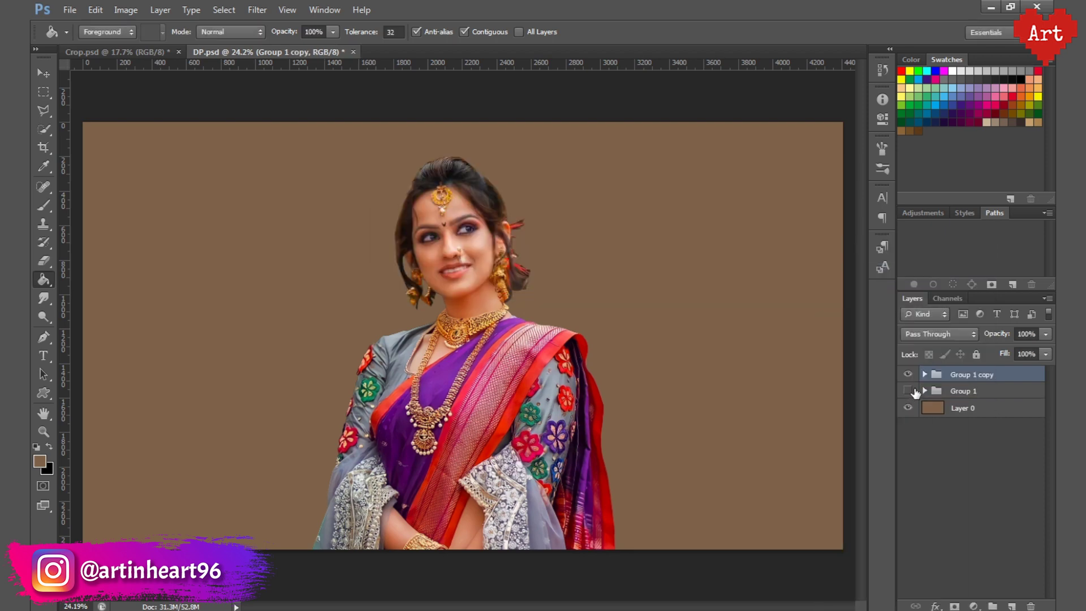
right_click(970, 375)
left_click(867, 471)
- Sharpen the merged portrait with Unsharp Mask, zoomed in on the face
scroll(464, 251, "up", 5)
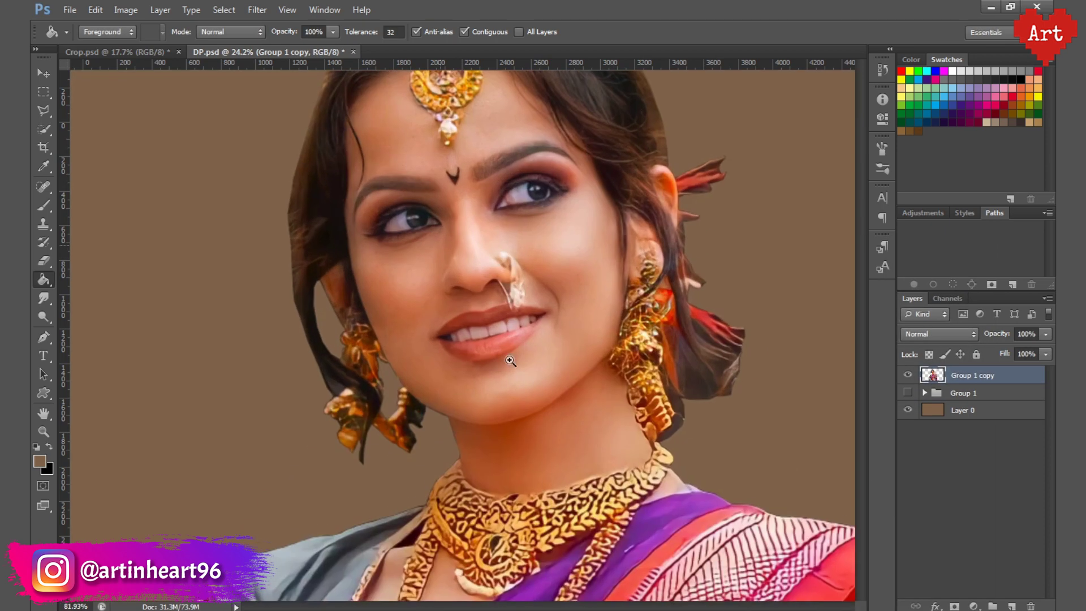
scroll(516, 351, "up", 2)
left_click_drag(524, 371, 483, 343)
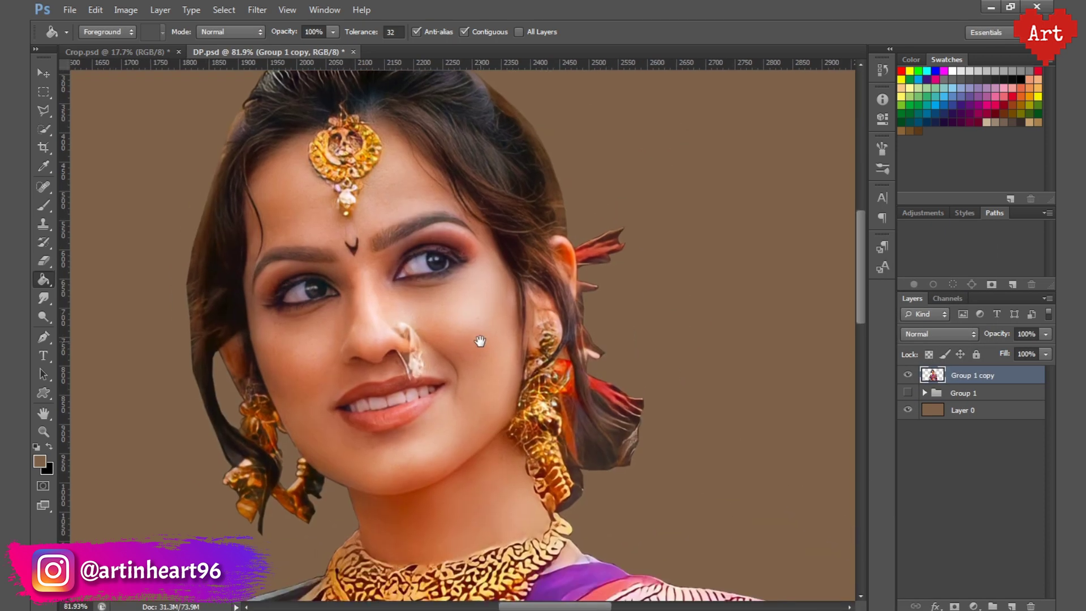
left_click(258, 10)
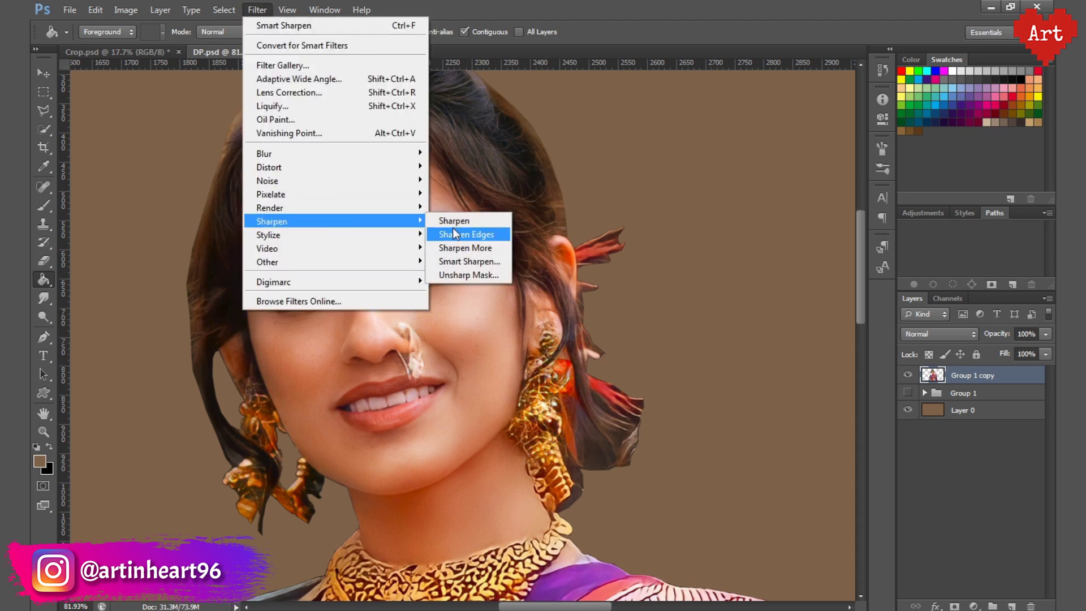
left_click(463, 280)
left_click(860, 127)
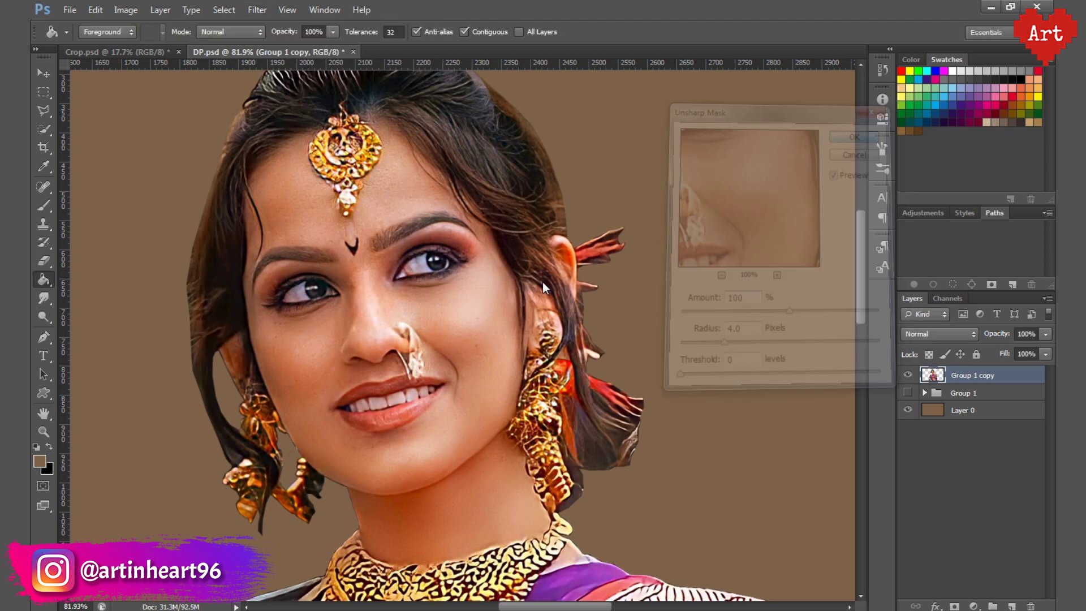
left_click_drag(439, 372, 471, 341)
scroll(475, 346, "down", 5)
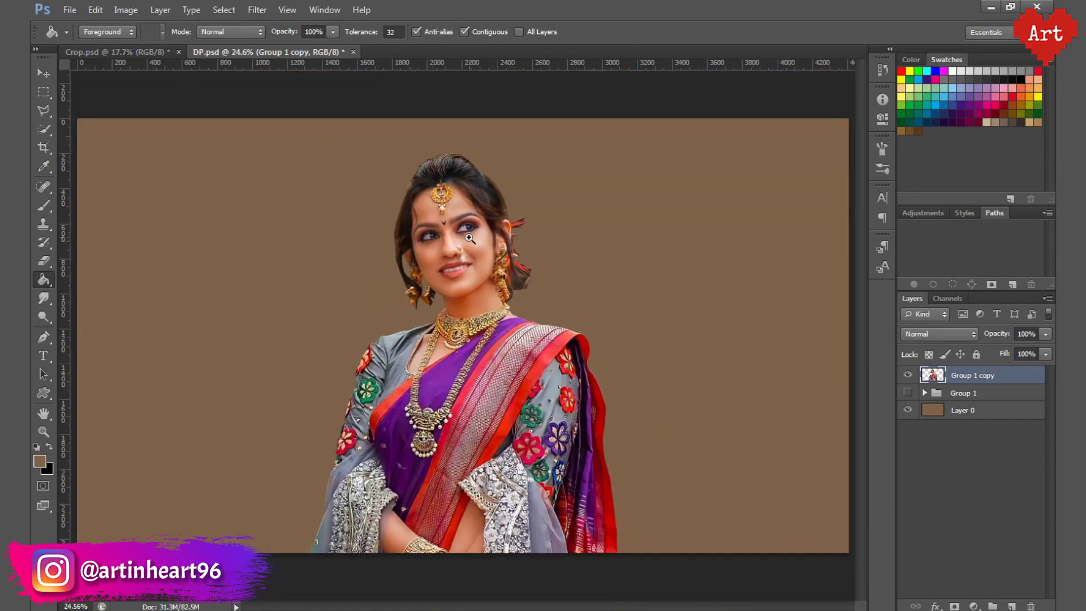
scroll(475, 346, "up", 5)
- Smudge the forehead and nose at 30% strength with a progressively smaller brush
key("r")
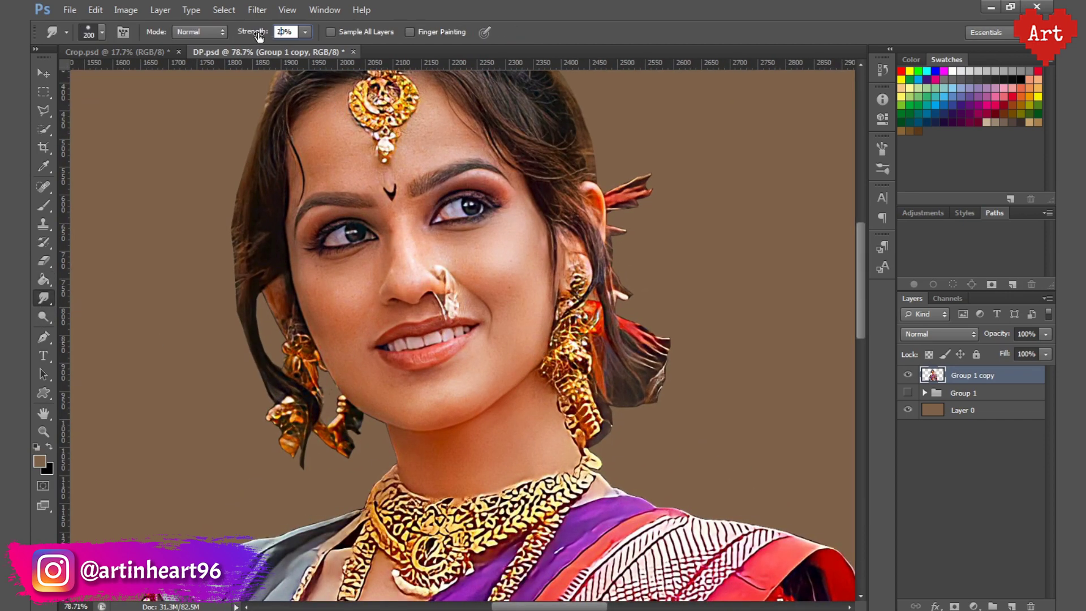
scroll(314, 237, "up", 2)
scroll(314, 237, "up", 2)
scroll(314, 238, "up", 2)
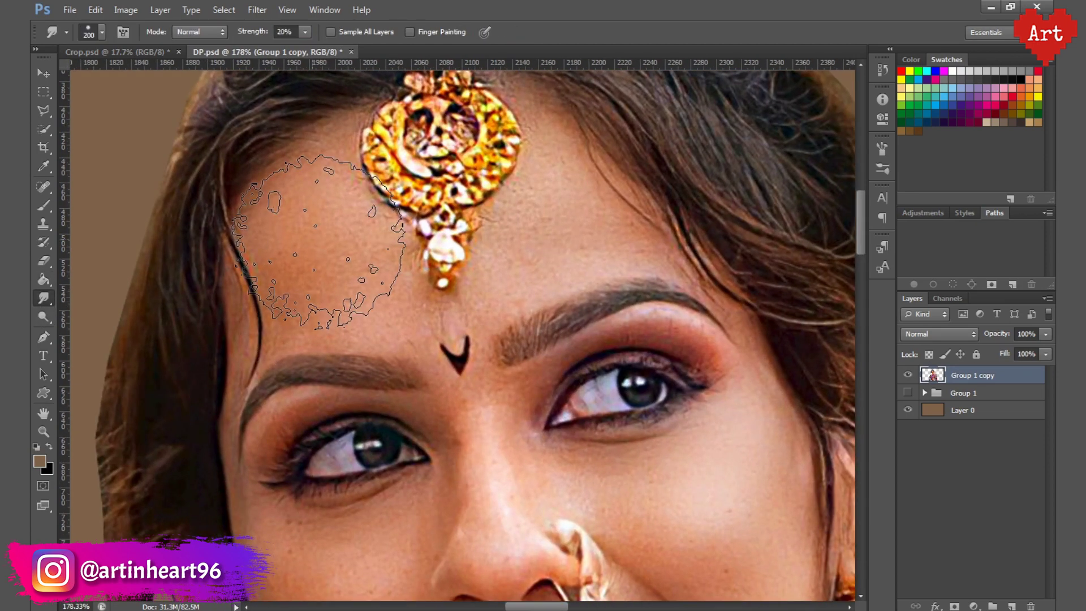
key("bracketleft")
key("bracketleft")
key("bracketleft")
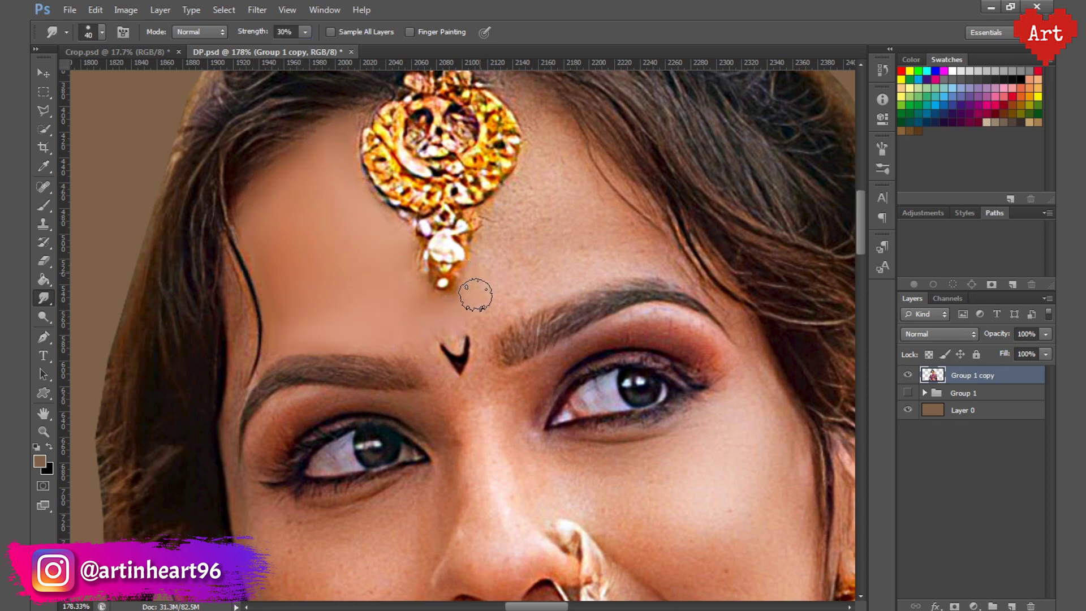
scroll(536, 163, "up", 2)
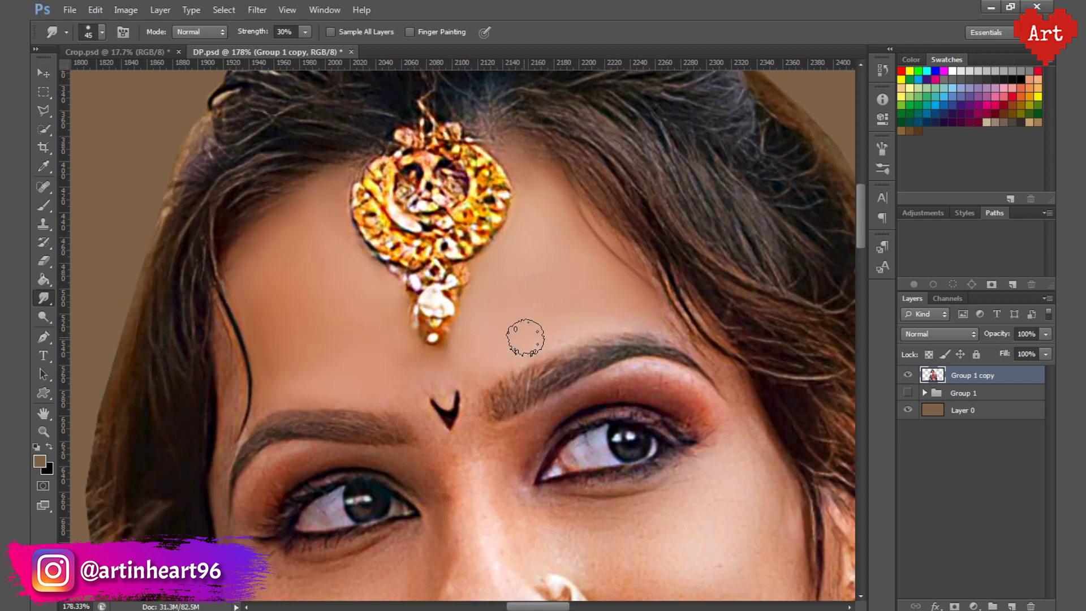
scroll(524, 337, "down", 2)
key("bracketleft")
key("bracketleft")
left_click(380, 463, "ctrl")
key("bracketleft")
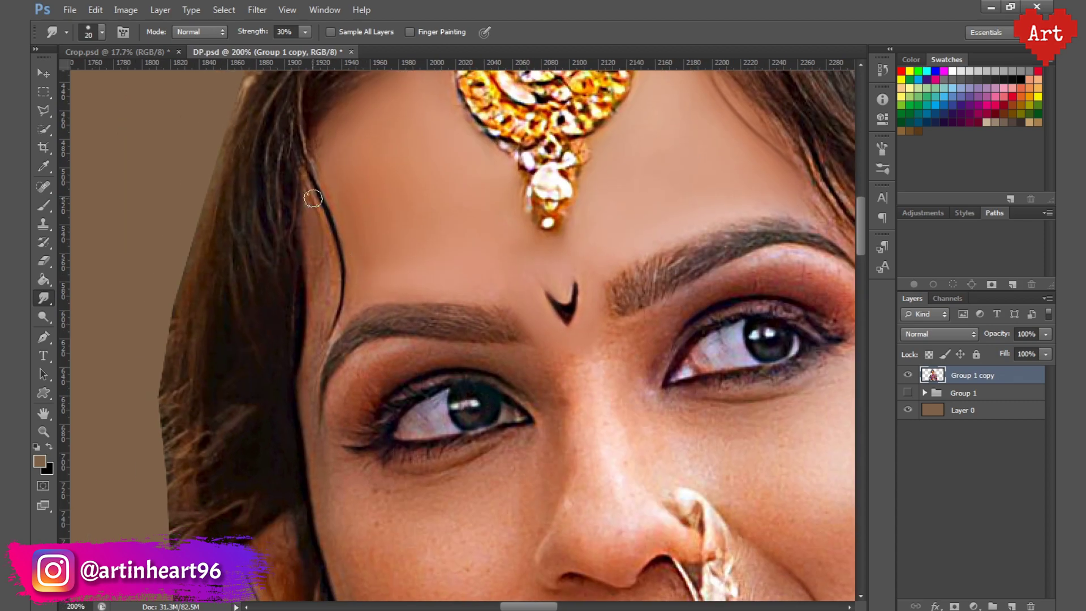
scroll(502, 281, "down", 4)
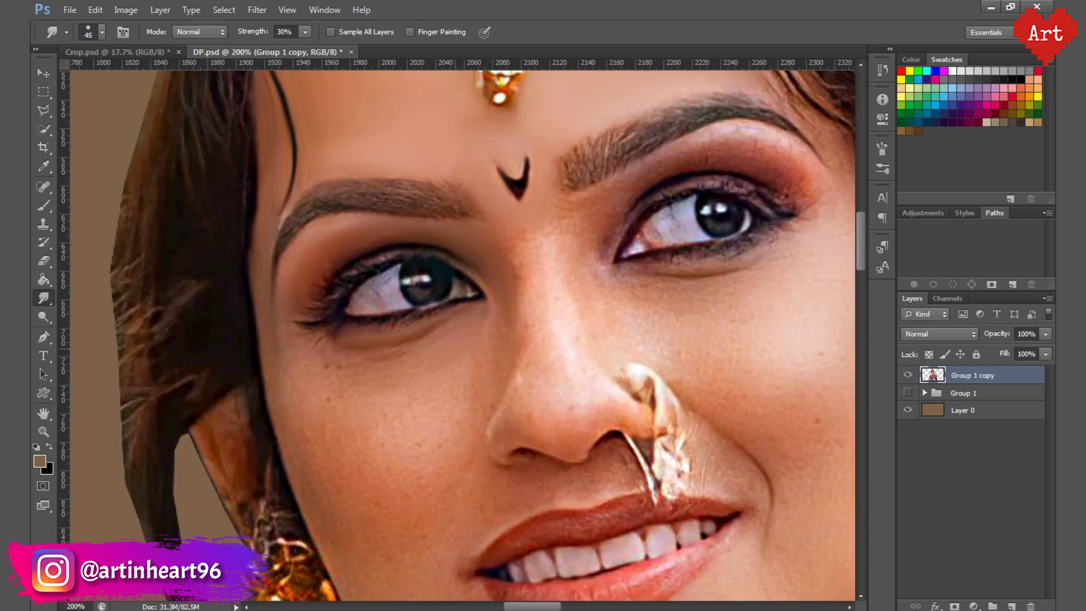
scroll(429, 453, "down", 2)
scroll(368, 480, "up", 2)
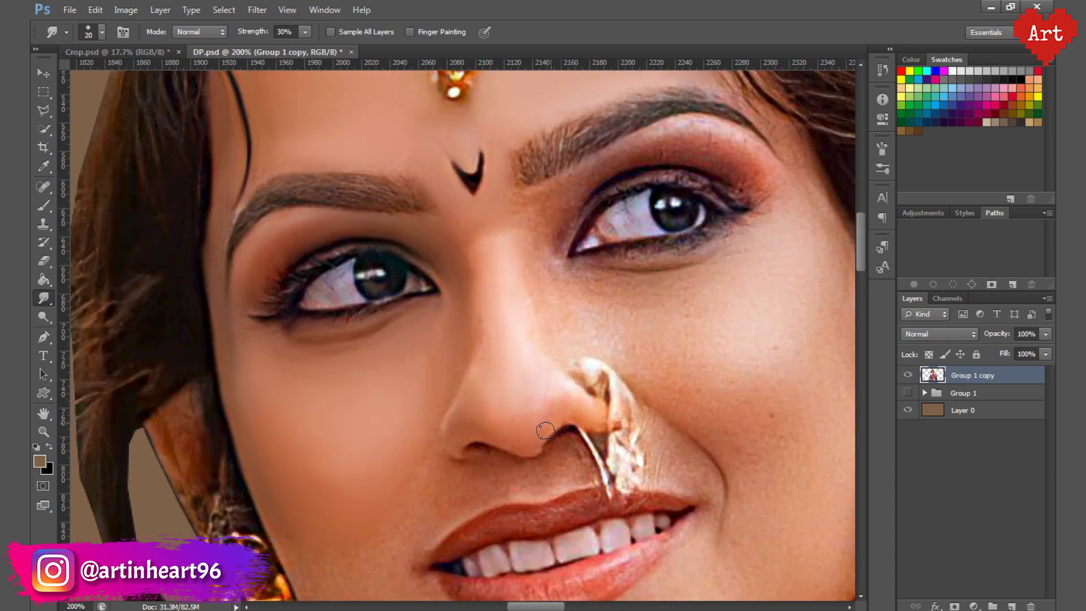
key("bracketright")
- Smudge the right cheek and the lips, resizing the brush for detail
left_click_drag(545, 431, 375, 478)
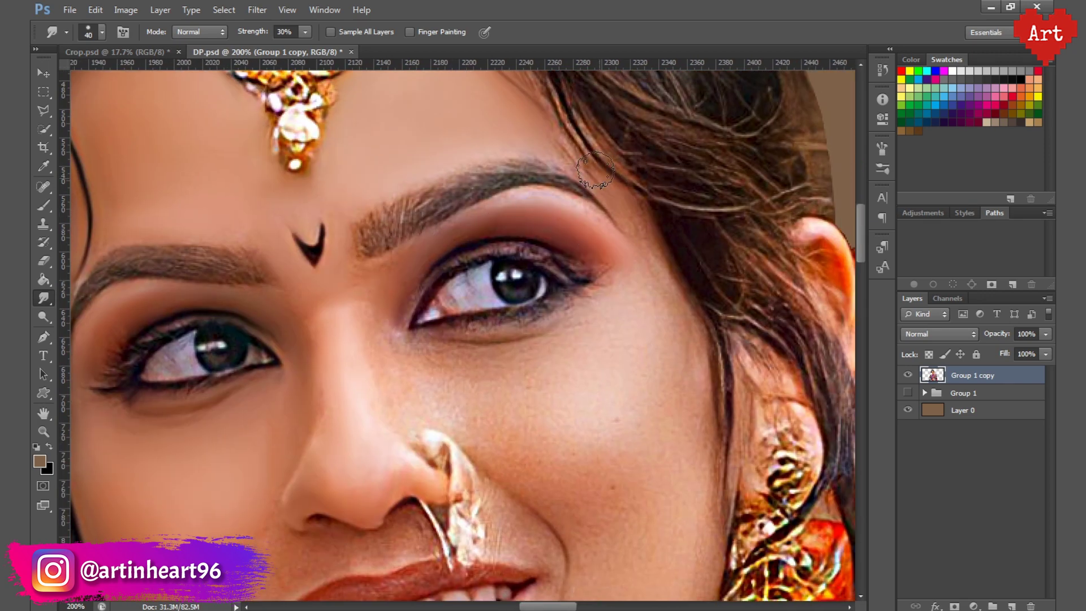
scroll(632, 304, "down", 1)
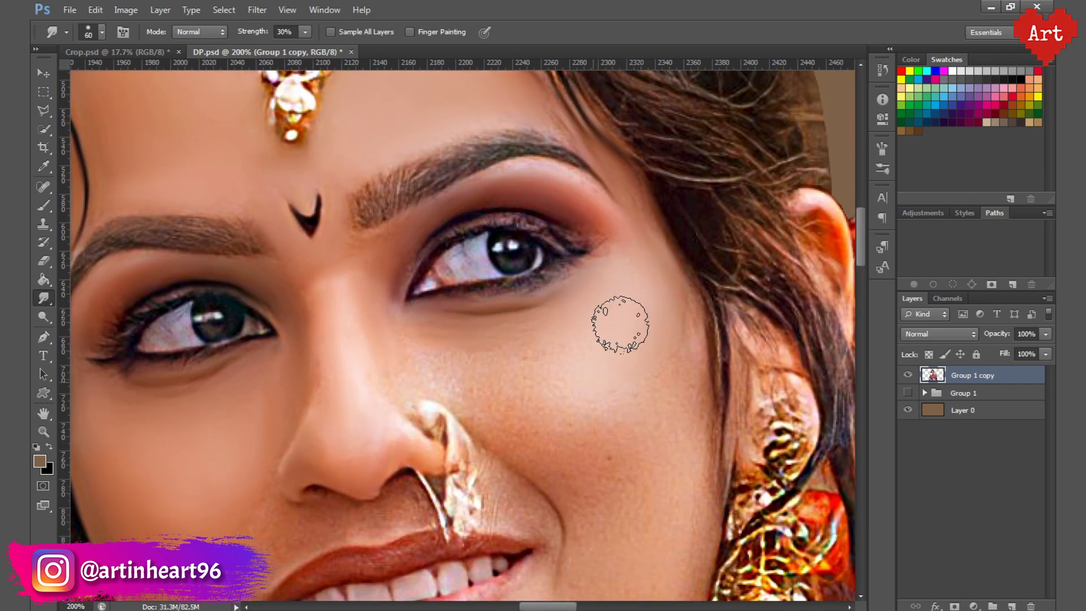
scroll(604, 385, "down", 4)
scroll(613, 375, "down", 4)
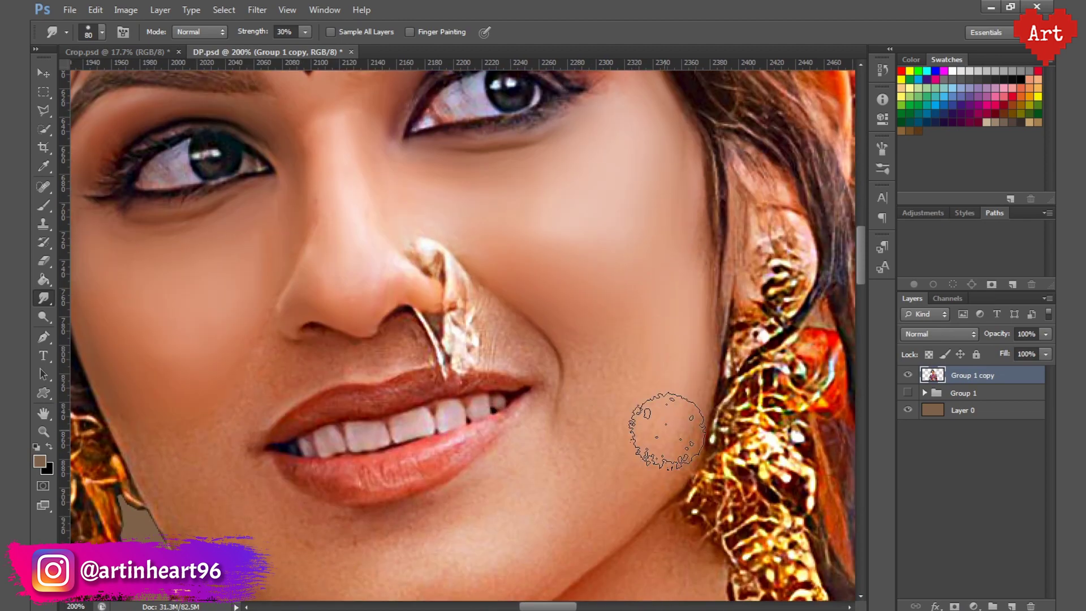
scroll(660, 412, "down", 2)
key("bracketright")
key("bracketright")
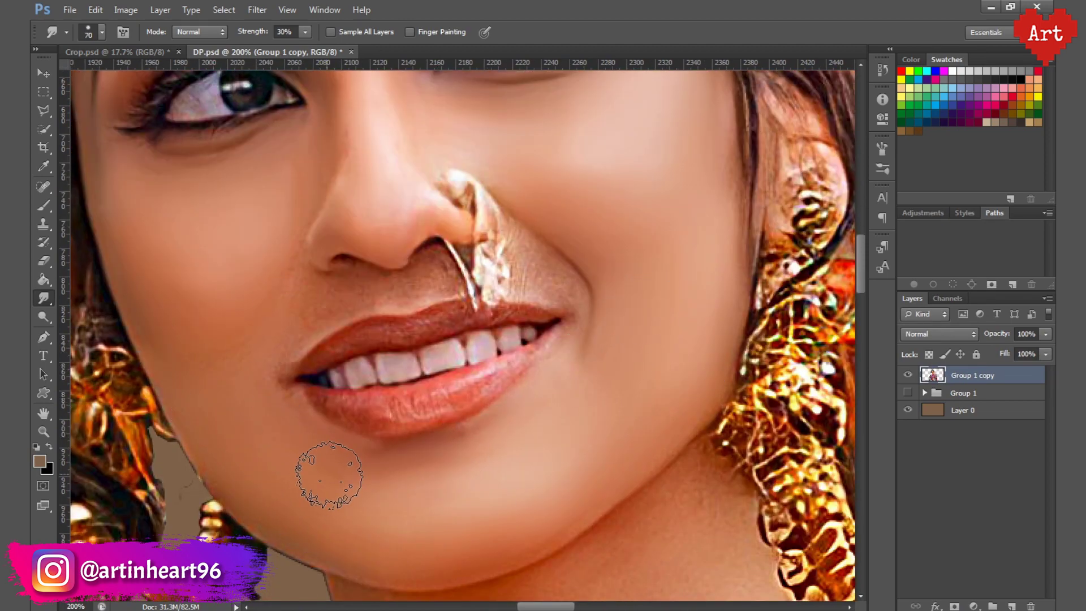
key("bracketleft")
key("bracketleft")
key("bracketleft")
key("ctrl+plus")
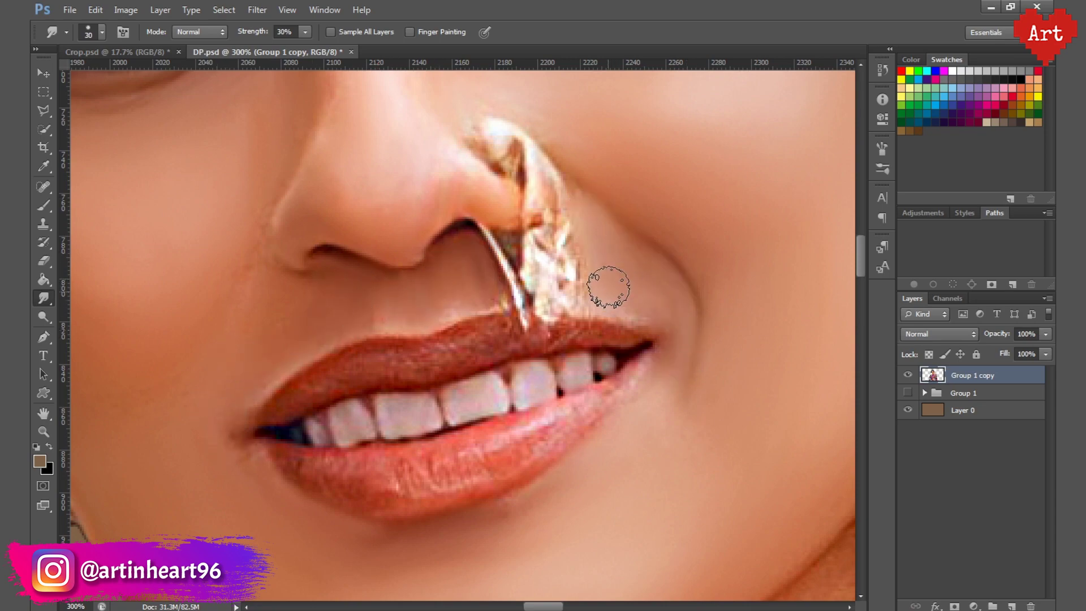
scroll(608, 287, "down", 3)
scroll(364, 323, "down", 2)
scroll(425, 400, "up", 4)
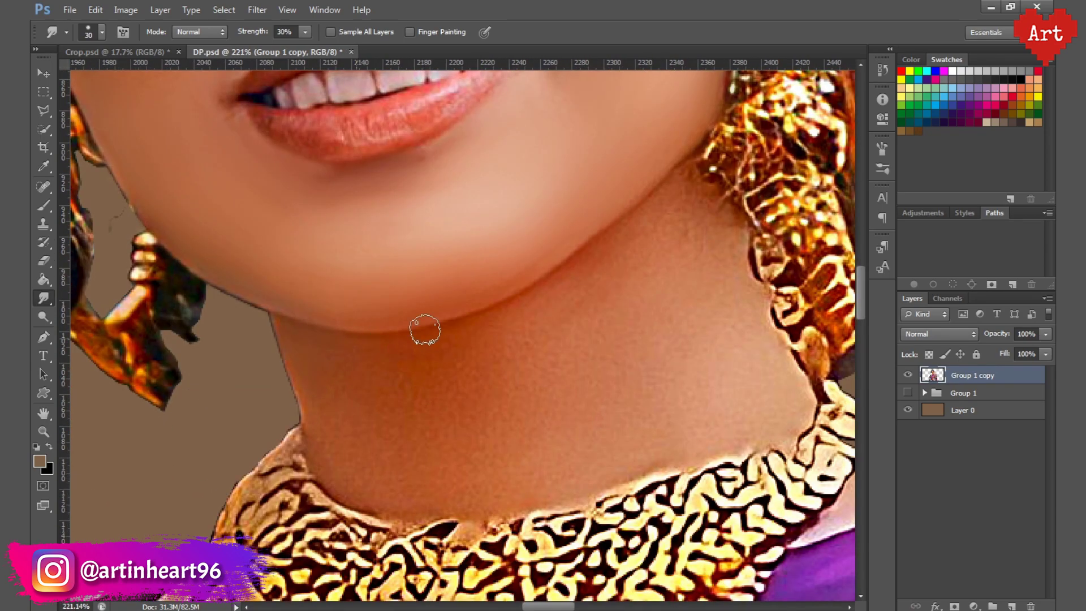
- Smooth the neck, hair edge, earring area and necklace with the Smudge tool
key("bracketright")
key("bracketright")
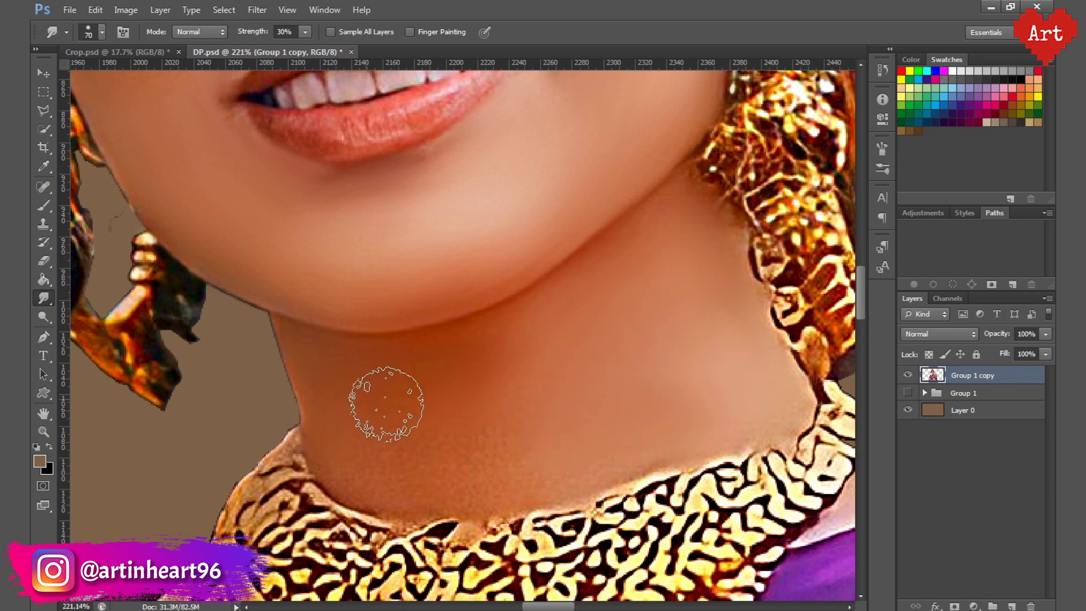
key("ctrl+s")
scroll(582, 449, "down", 3)
scroll(416, 333, "up", 3)
key("bracketleft")
key("bracketleft")
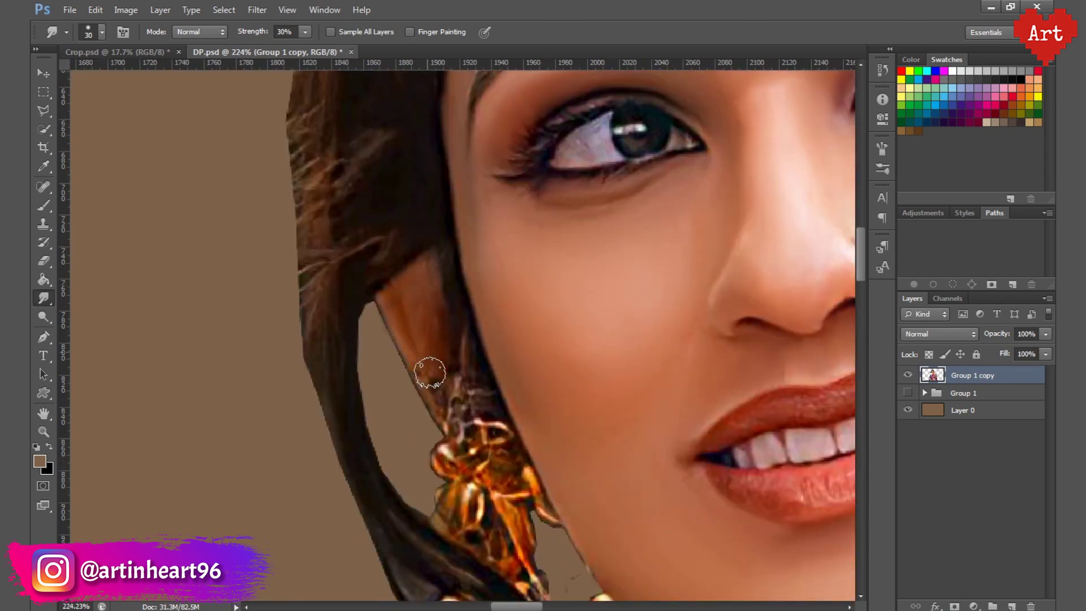
scroll(430, 372, "down", 3)
scroll(630, 299, "up", 3)
scroll(498, 283, "down", 3)
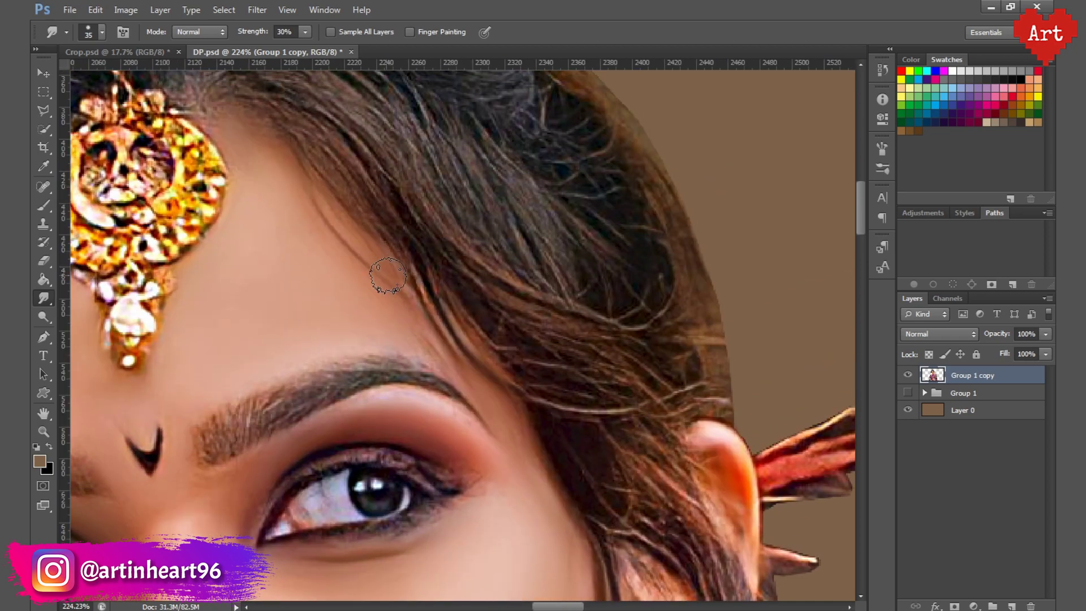
scroll(396, 368, "up", 2)
key("bracketright")
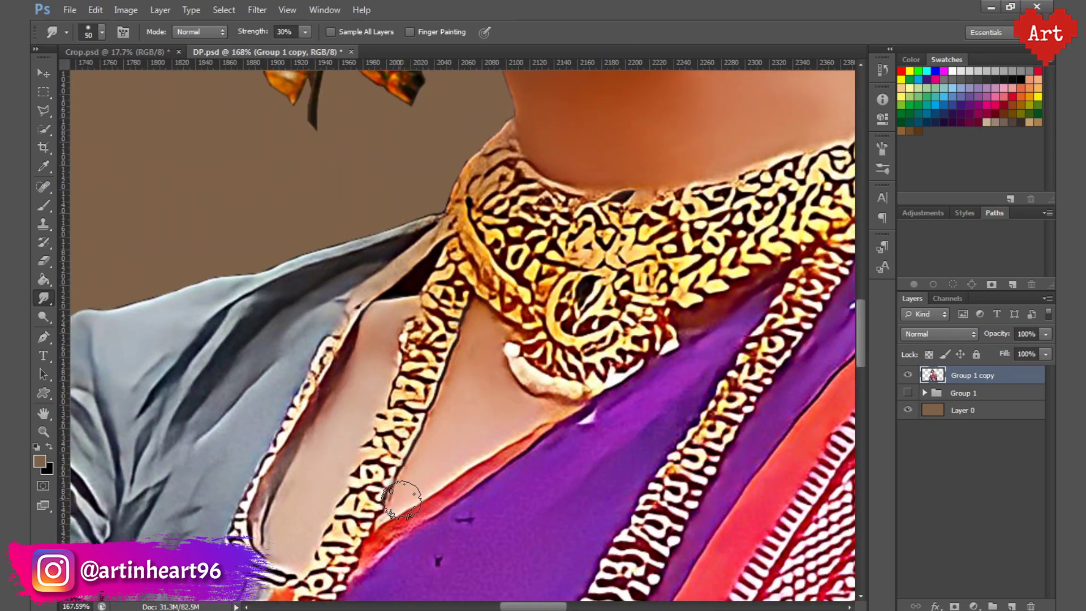
scroll(401, 500, "down", 3)
scroll(449, 307, "down", 2)
scroll(481, 297, "up", 2)
- Fade out the bottom edge of the figure with a large soft Eraser
scroll(433, 236, "down", 1)
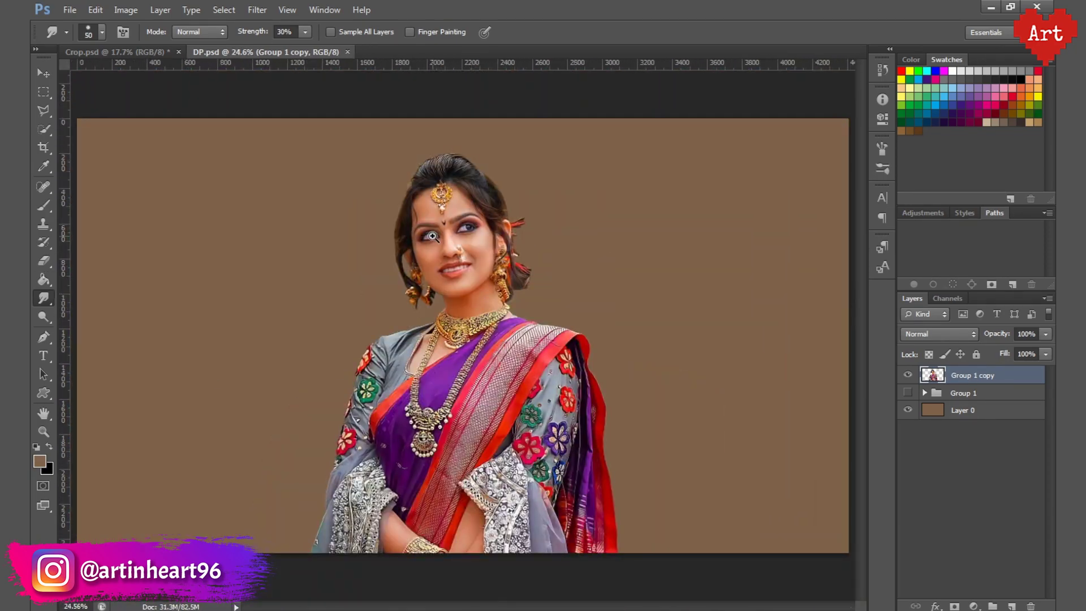
scroll(432, 237, "up", 4)
scroll(432, 236, "down", 4)
key("e")
left_click_drag(362, 546, 632, 547)
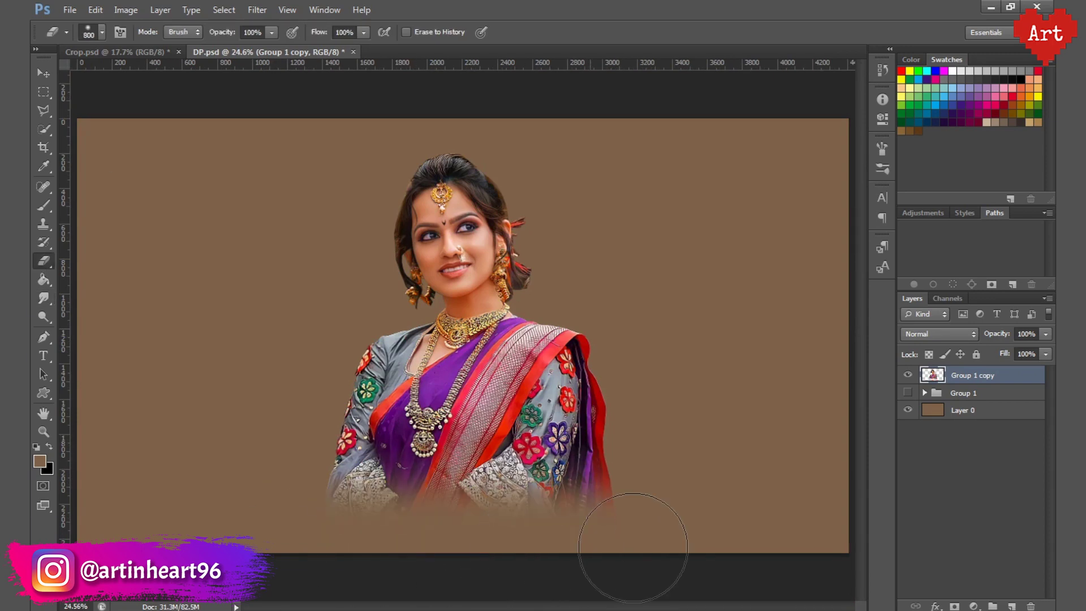
key("bracketleft")
key("bracketleft")
key("bracketleft")
left_click_drag(509, 535, 400, 542)
scroll(421, 229, "up", 5)
scroll(422, 229, "up", 5)
- Smudge the lash lines and both eyes with a fine brush
key("r")
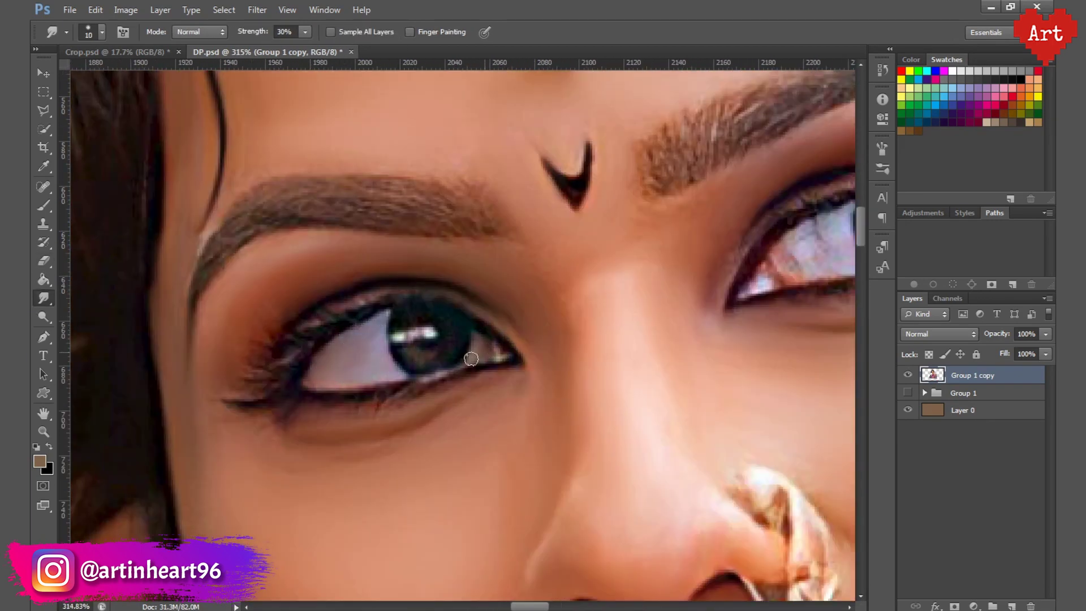
key("bracketright")
key("bracketright")
key("bracketright")
left_click_drag(528, 375, 460, 403)
key("bracketleft")
key("bracketleft")
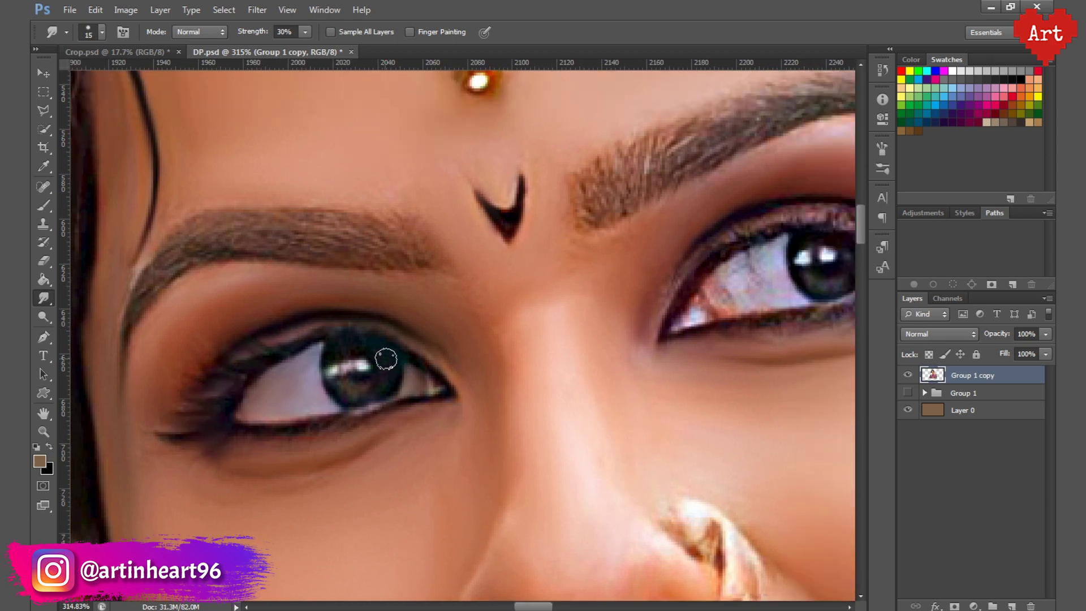
left_click_drag(377, 375, 100, 421)
key("bracketright")
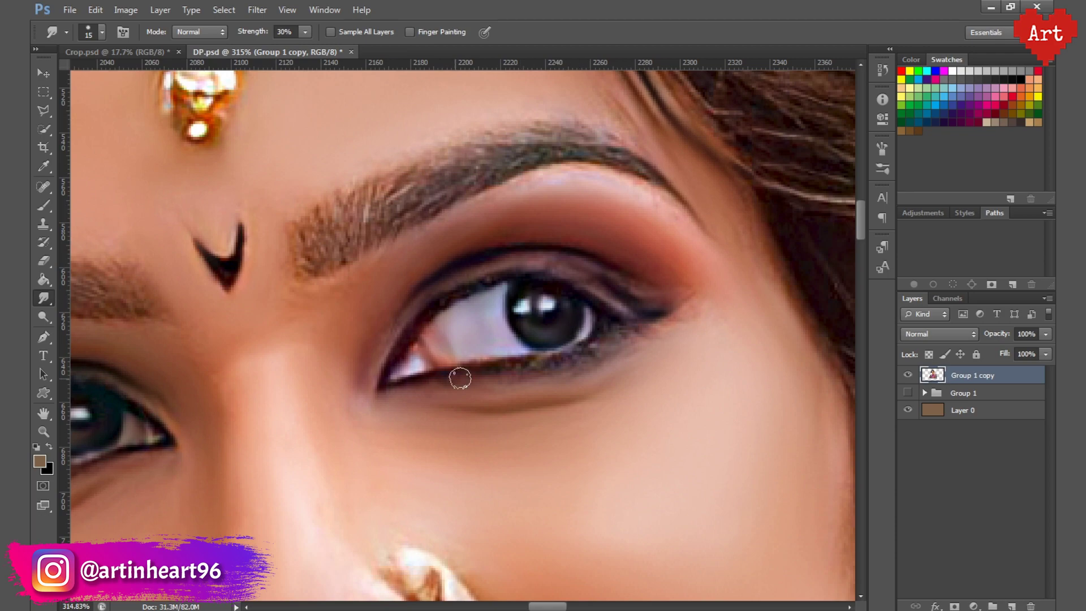
- Blend the lips and eyebrows into smooth painted strokes
scroll(459, 378, "down", 10)
scroll(416, 398, "up", 10)
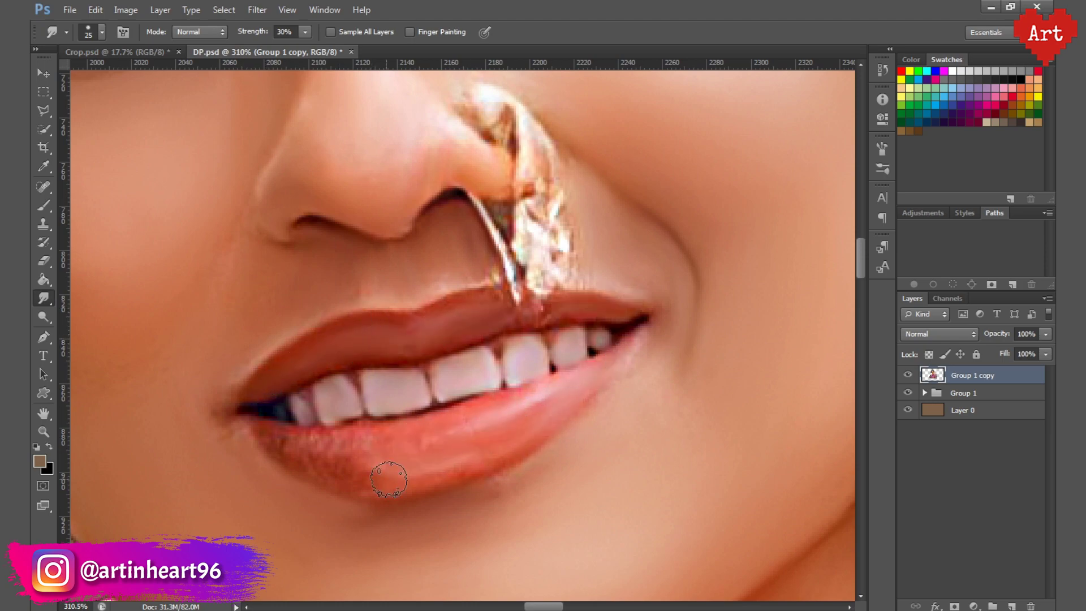
scroll(515, 487, "down", 8)
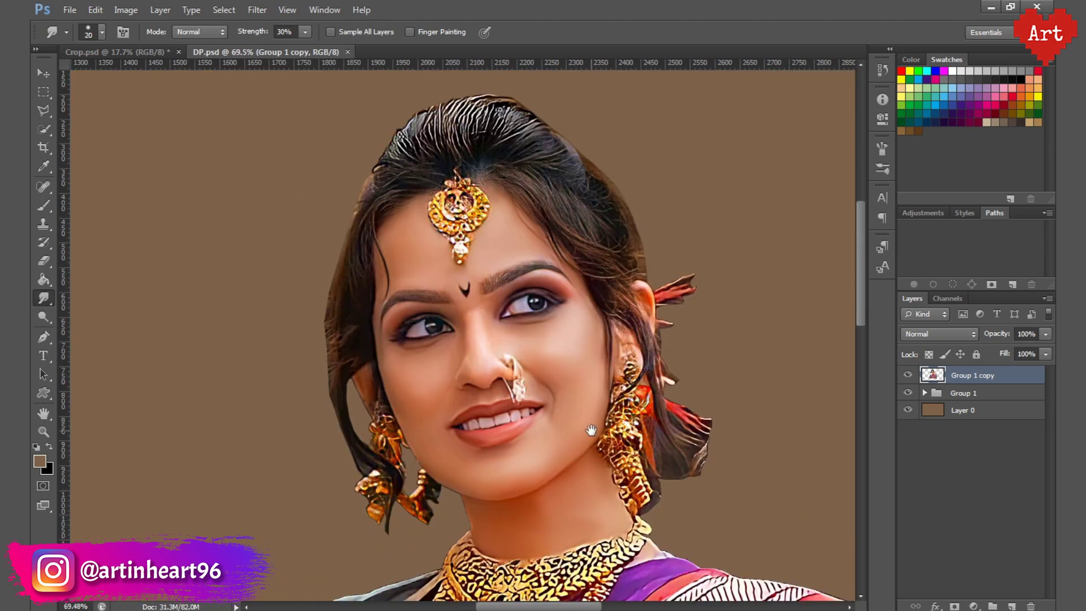
scroll(415, 317, "up", 5)
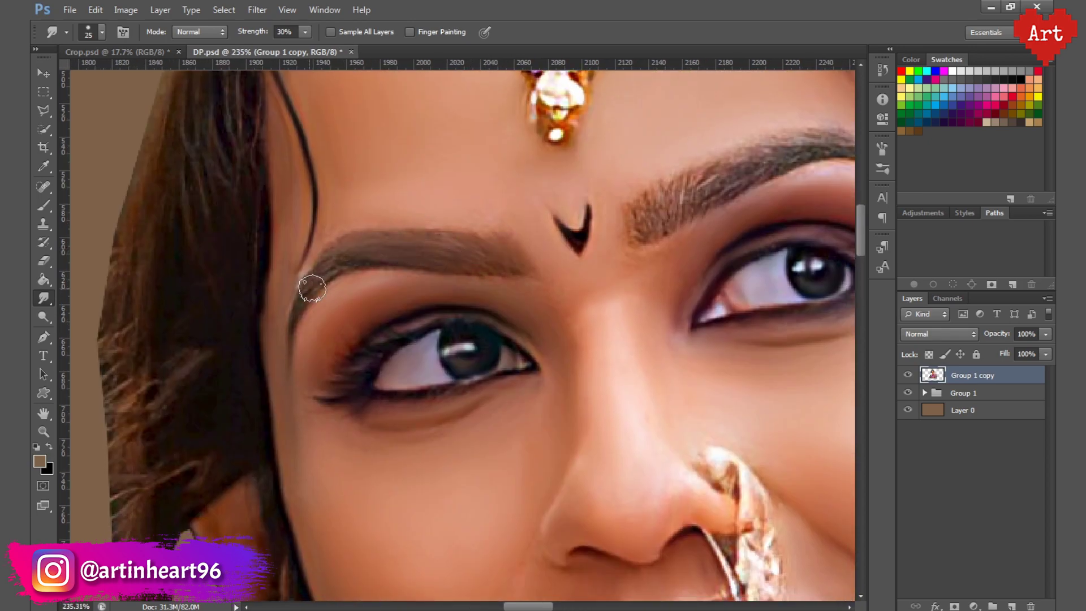
key("bracketright")
scroll(492, 279, "right", 3)
scroll(491, 278, "up", 1)
scroll(779, 228, "down", 5)
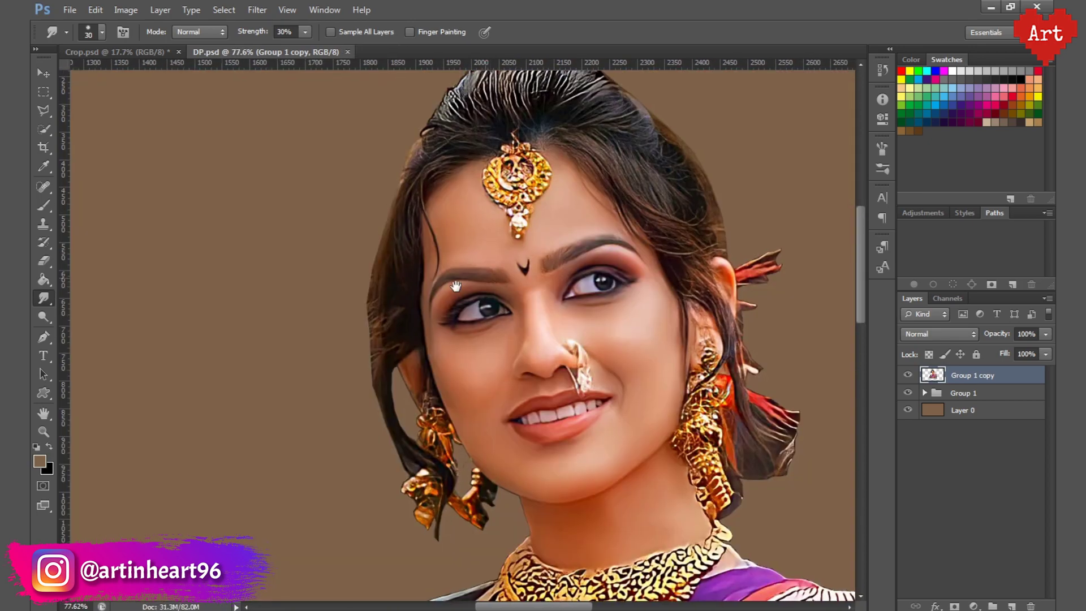
- Try a Polygonal Lasso selection around the hair near the earring, then cancel it
scroll(491, 229, "up", 2)
key("l")
scroll(491, 229, "up", 4)
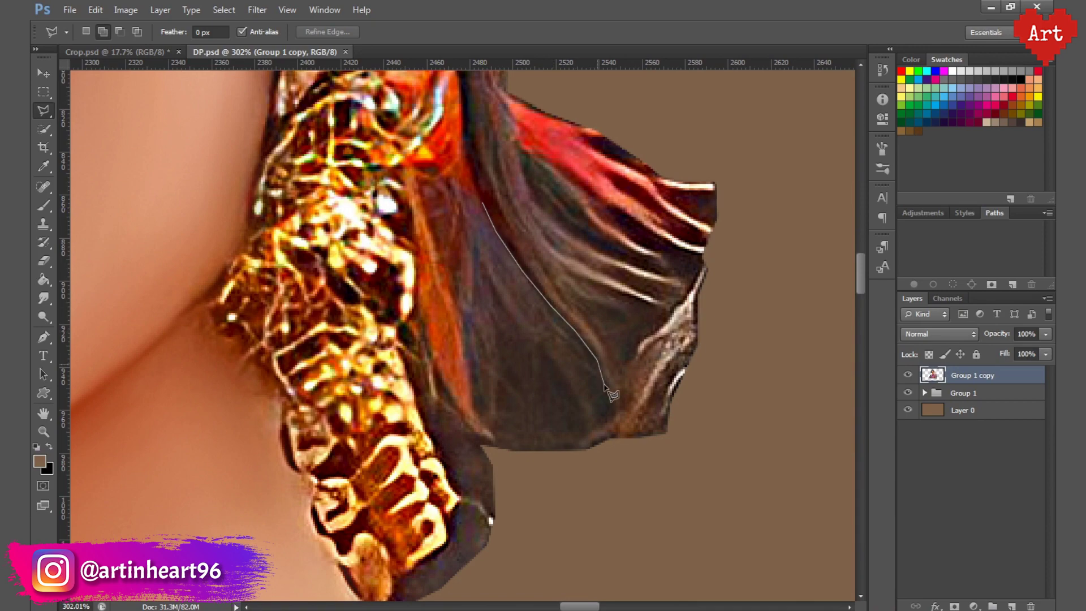
double_click(469, 280)
scroll(496, 310, "down", 4)
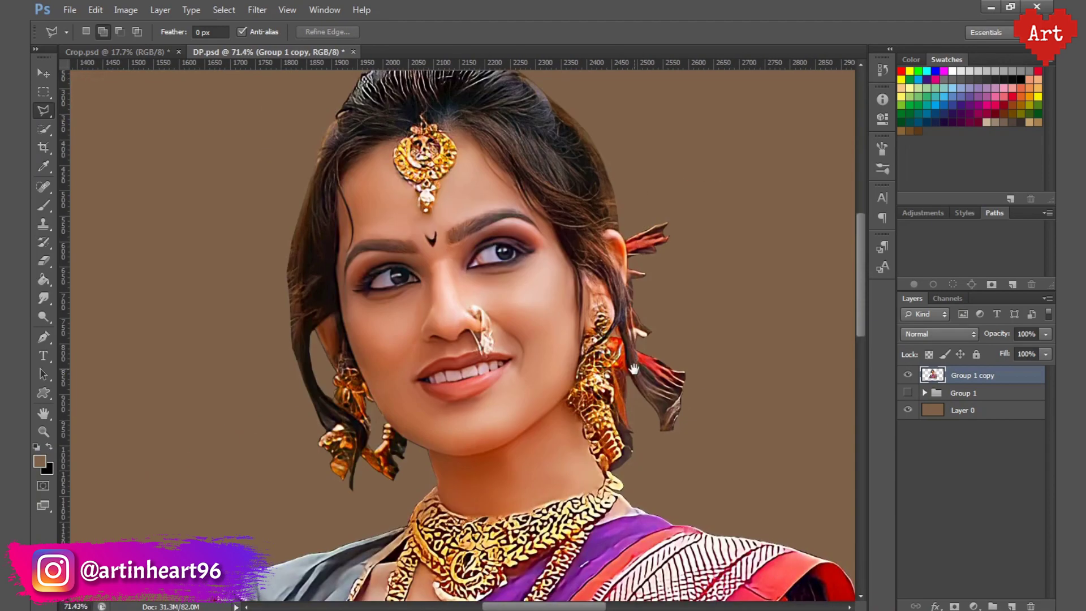
scroll(498, 192, "up", 3)
left_click(497, 189)
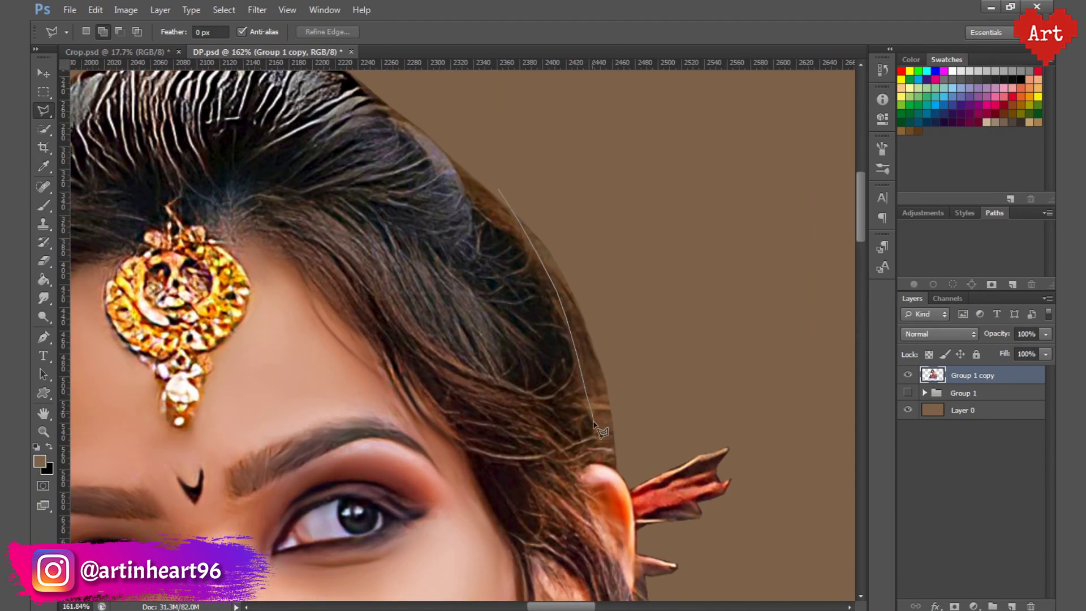
key("Escape")
scroll(594, 283, "down", 4)
scroll(594, 283, "up", 3)
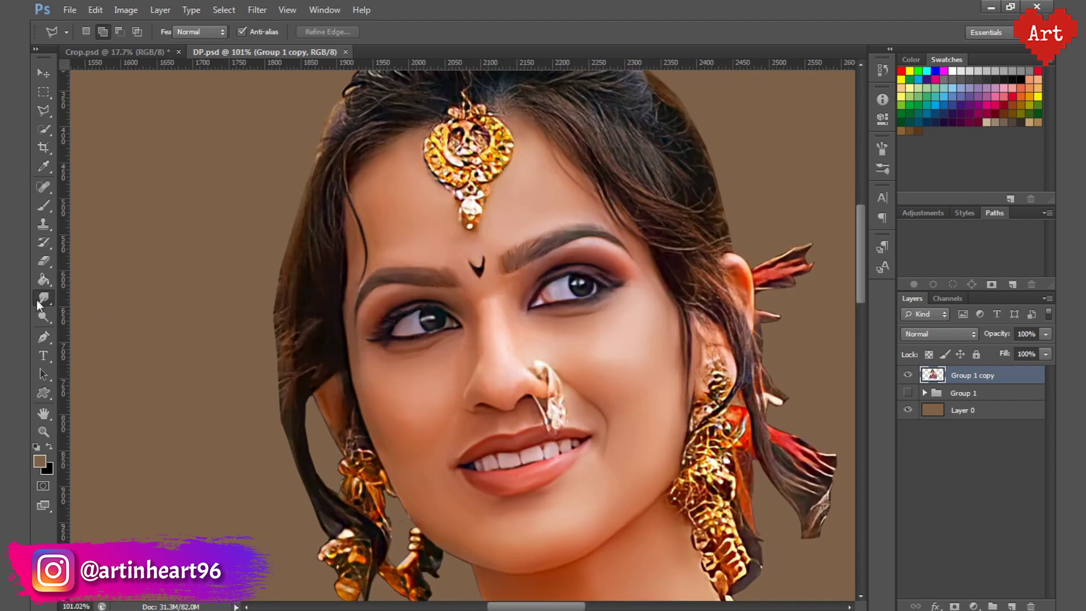
- Smudge the streaky white strands across the top of the hair with an enlarged brush
left_click(43, 298)
key("bracketright")
key("bracketright")
key("bracketright")
left_click_drag(492, 164, 258, 209)
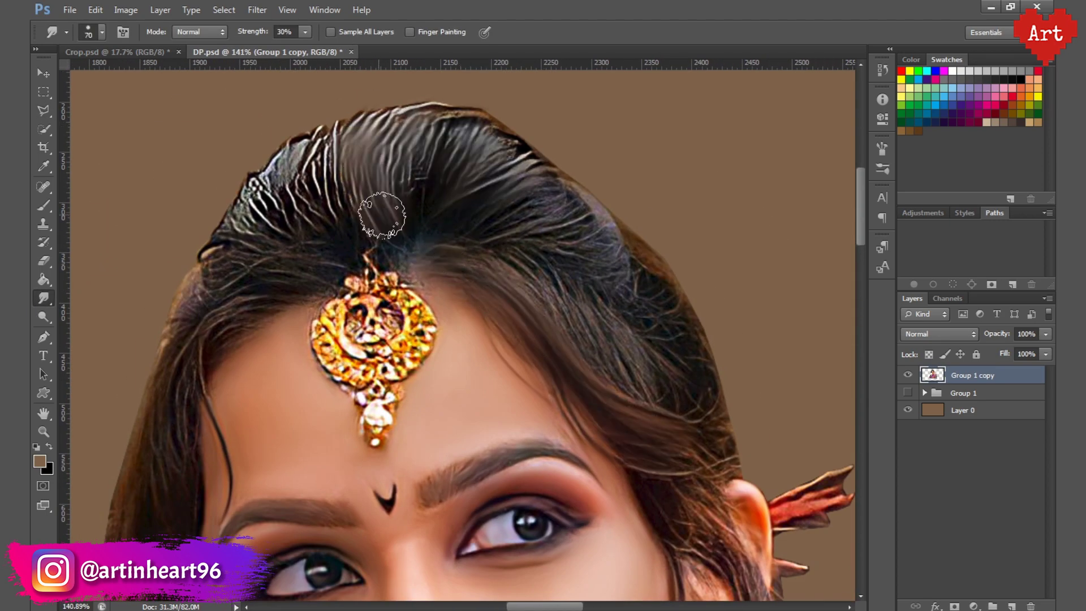
left_click_drag(442, 295, 568, 199)
scroll(298, 321, "down", 4)
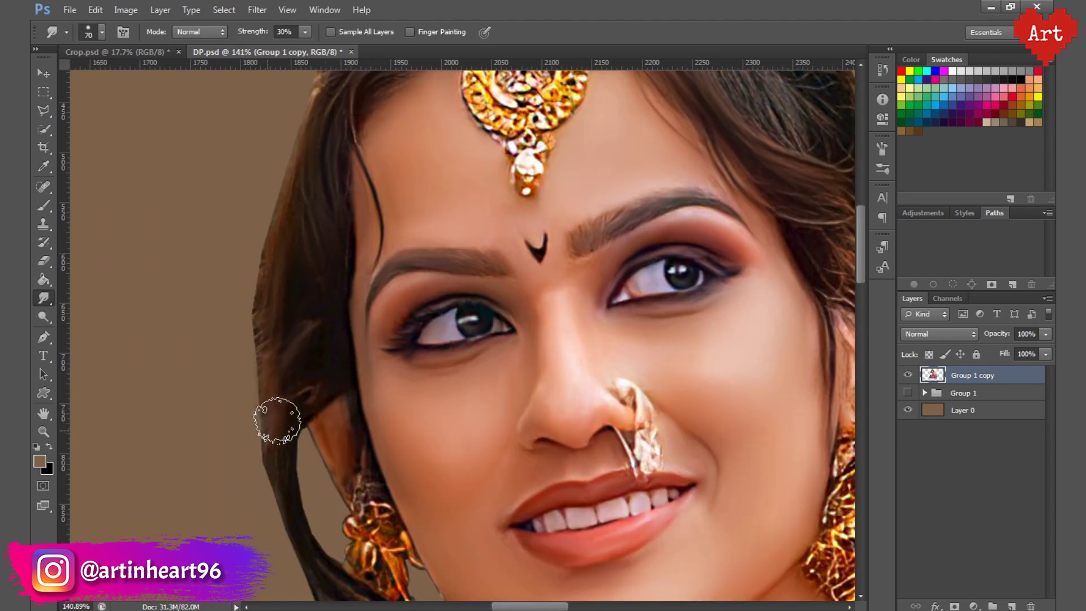
scroll(272, 424, "down", 2)
scroll(330, 282, "up", 6)
scroll(396, 255, "right", 5)
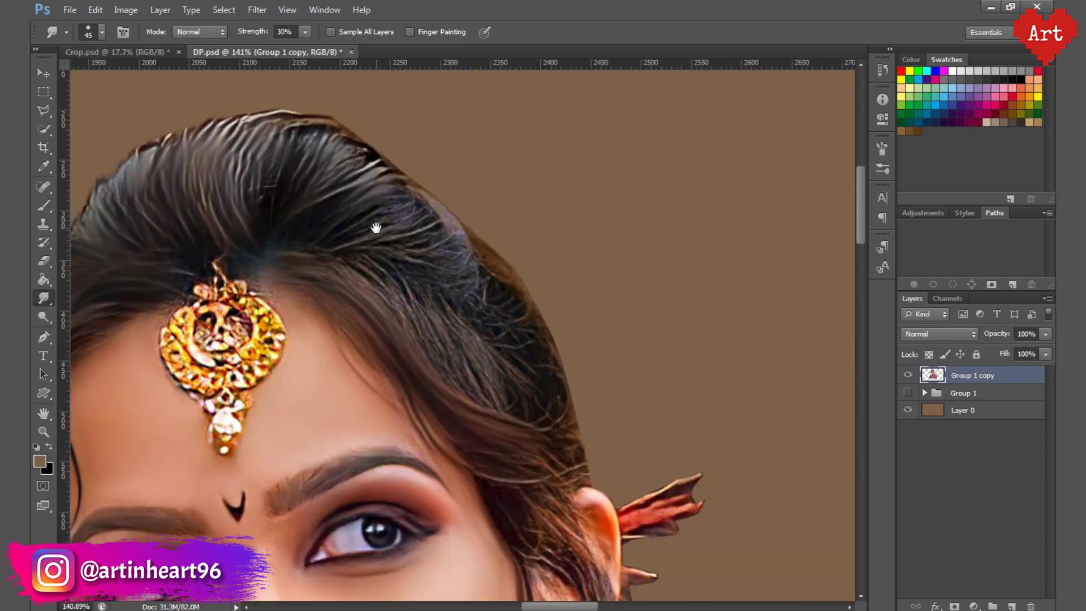
key("bracketright")
key("bracketright")
scroll(481, 339, "down", 3)
scroll(481, 339, "right", 1)
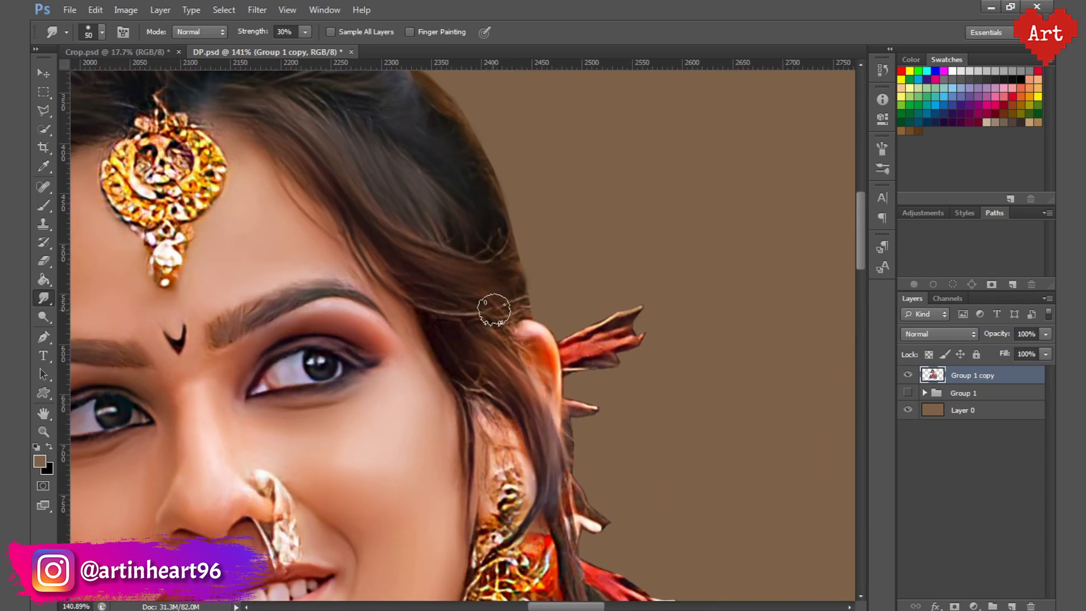
scroll(497, 308, "down", 3)
key("bracketleft")
scroll(593, 475, "down", 4)
scroll(444, 249, "up", 5)
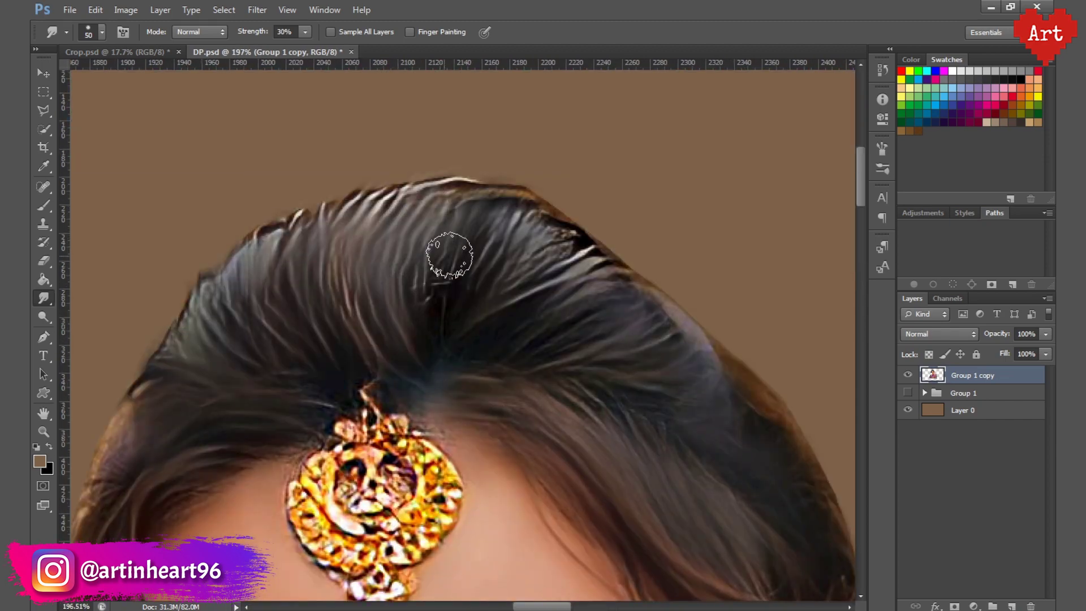
scroll(444, 250, "down", 6)
scroll(435, 389, "up", 3)
scroll(436, 389, "down", 5)
- Smudge the saree's mesh texture and purple patterned fabric with a 50% strength, larger brush
scroll(452, 283, "up", 5)
key("5")
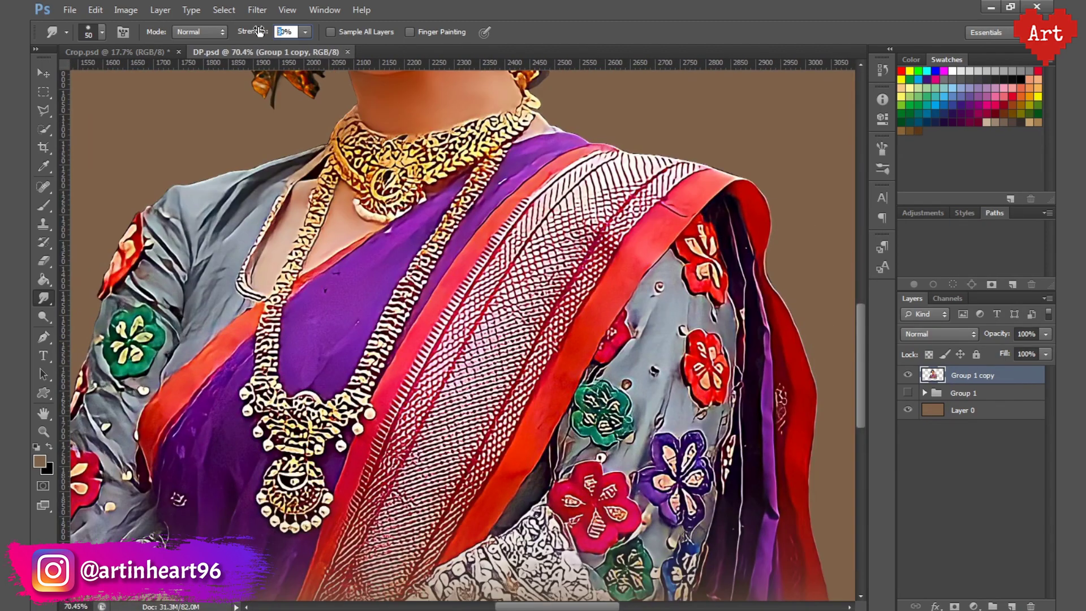
key("bracketright")
key("bracketright")
key("bracketright")
mouse_move(583, 192)
left_mouse_down()
mouse_move(504, 235)
mouse_move(651, 181)
mouse_move(509, 303)
mouse_move(530, 247)
mouse_move(504, 430)
mouse_move(571, 311)
left_mouse_up()
key("bracketright")
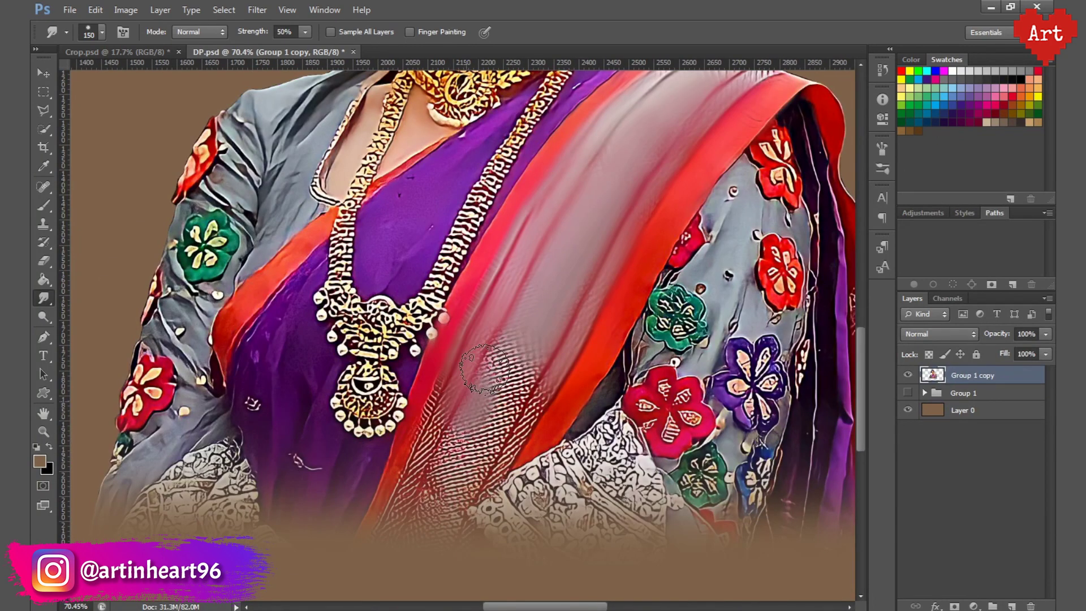
left_click_drag(480, 362, 605, 279)
key("bracketright")
mouse_move(439, 401)
left_mouse_down()
mouse_move(408, 535)
mouse_move(453, 362)
left_mouse_up()
key("bracketleft")
key("bracketleft")
key("bracketleft")
mouse_move(666, 77)
left_mouse_down()
mouse_move(575, 271)
mouse_move(650, 266)
mouse_move(481, 255)
left_mouse_up()
left_click_drag(415, 317, 606, 175)
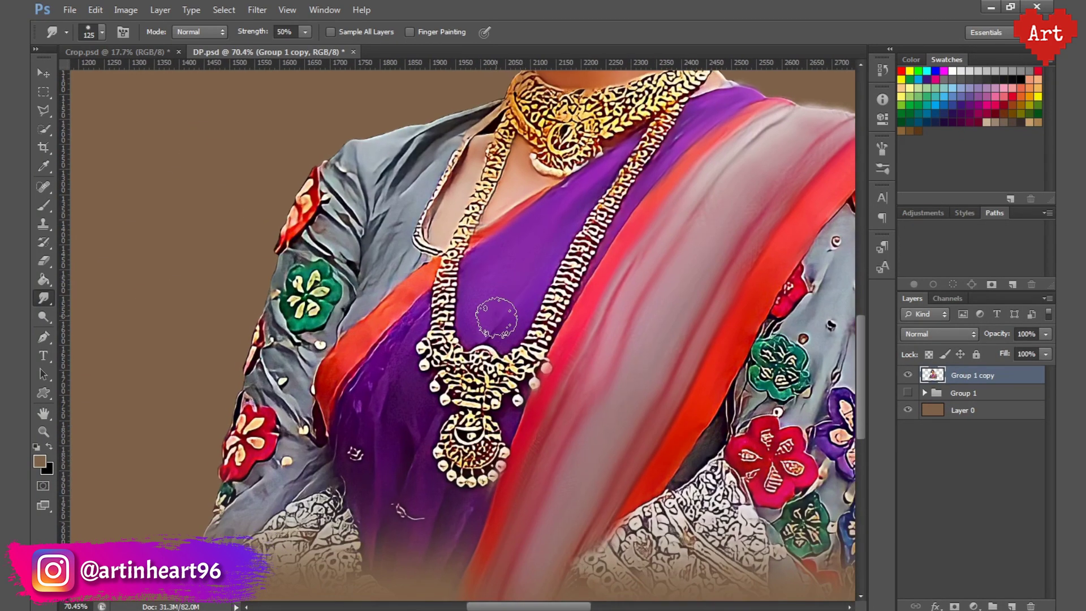
key("bracketright")
key("bracketright")
key("bracketright")
mouse_move(362, 350)
left_mouse_down()
mouse_move(357, 432)
mouse_move(422, 311)
left_mouse_up()
mouse_move(422, 396)
left_mouse_down()
mouse_move(481, 380)
mouse_move(245, 456)
left_mouse_up()
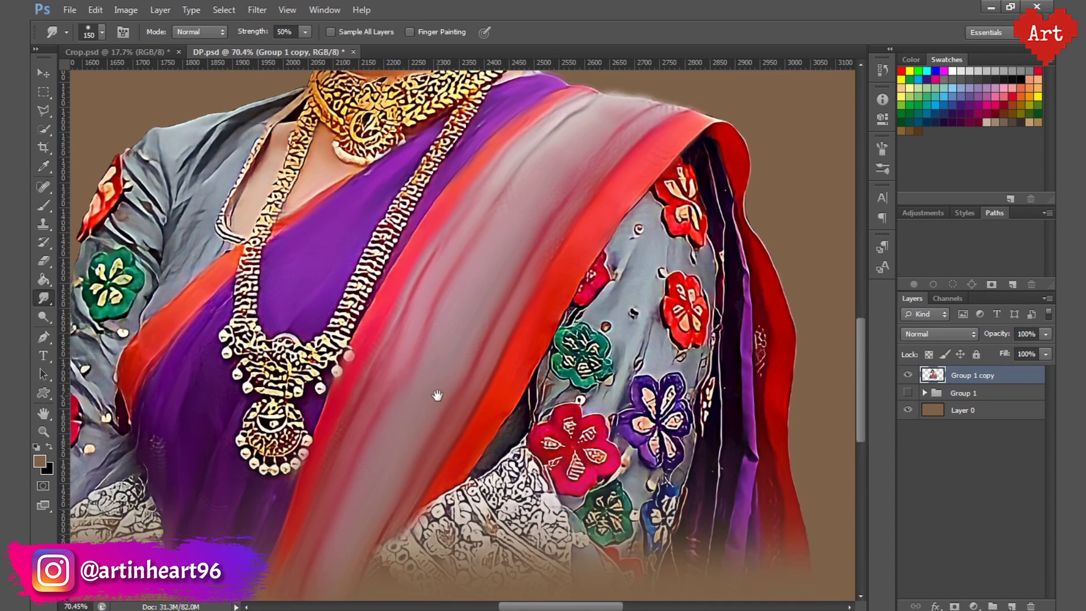
- Smudge the red drape's edge and the grey sleeve fabric over the shoulder
mouse_move(768, 370)
left_mouse_down()
mouse_move(718, 284)
mouse_move(720, 475)
mouse_move(735, 401)
left_mouse_up()
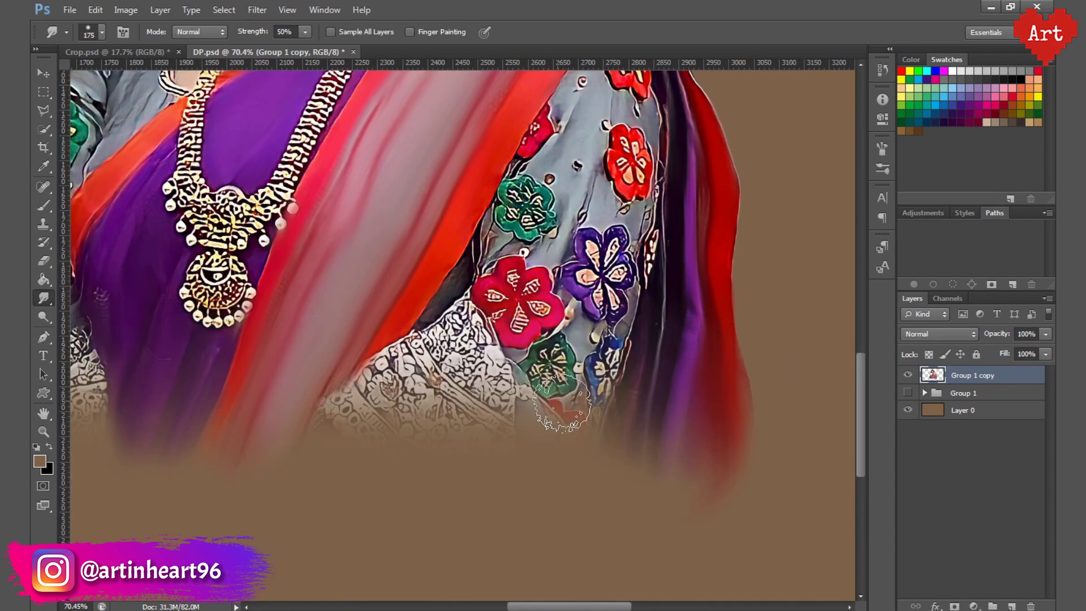
key("ctrl+0")
scroll(509, 198, "up", 5)
key("bracketleft")
key("bracketleft")
key("bracketleft")
mouse_move(430, 328)
left_mouse_down()
mouse_move(509, 198)
mouse_move(593, 113)
left_mouse_up()
left_click_drag(396, 283, 433, 198)
key("bracketleft")
mouse_move(362, 316)
left_mouse_down()
mouse_move(383, 378)
mouse_move(394, 248)
left_mouse_up()
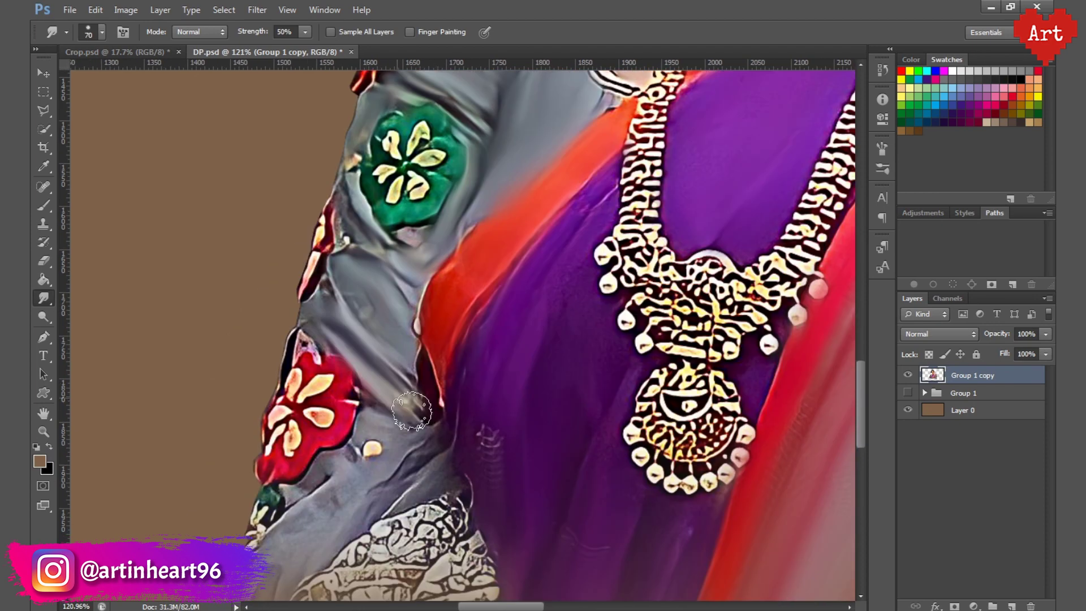
mouse_move(367, 350)
left_mouse_down()
mouse_move(418, 317)
mouse_move(461, 169)
left_mouse_up()
key("bracketright")
key("bracketright")
key("bracketright")
mouse_move(464, 294)
left_mouse_down()
mouse_move(415, 402)
mouse_move(341, 427)
mouse_move(134, 427)
left_mouse_up()
- Soften the lower grey sleeve and its bottom edge, then fit the whole portrait on screen
scroll(416, 403, "down", 3)
key("bracketleft")
key("bracketright")
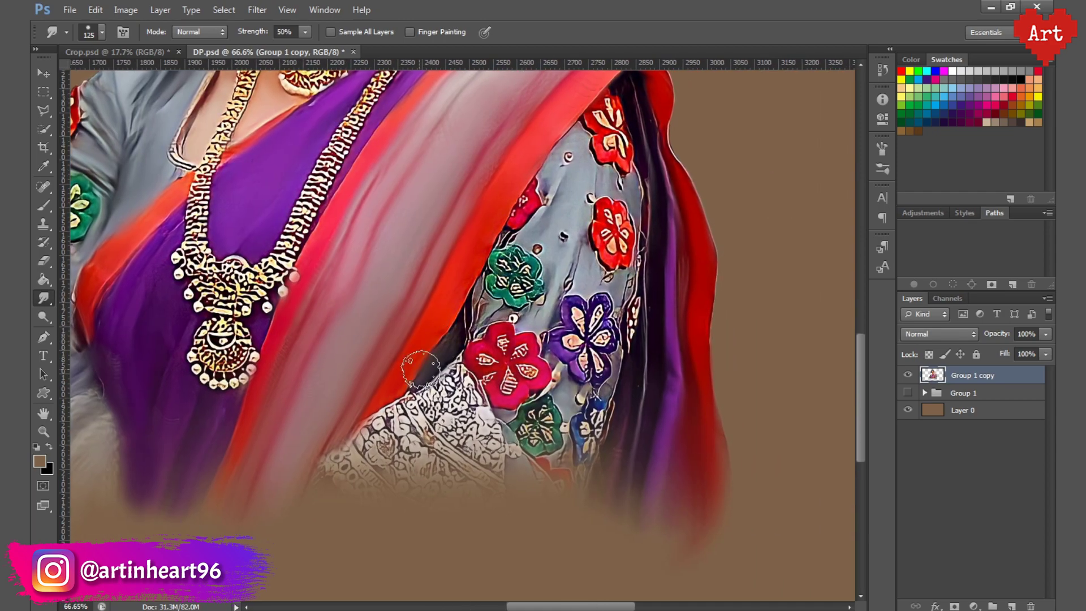
mouse_move(396, 480)
left_mouse_down()
mouse_move(434, 413)
mouse_move(358, 456)
mouse_move(472, 497)
left_mouse_up()
key("bracketright")
scroll(421, 473, "down", 2)
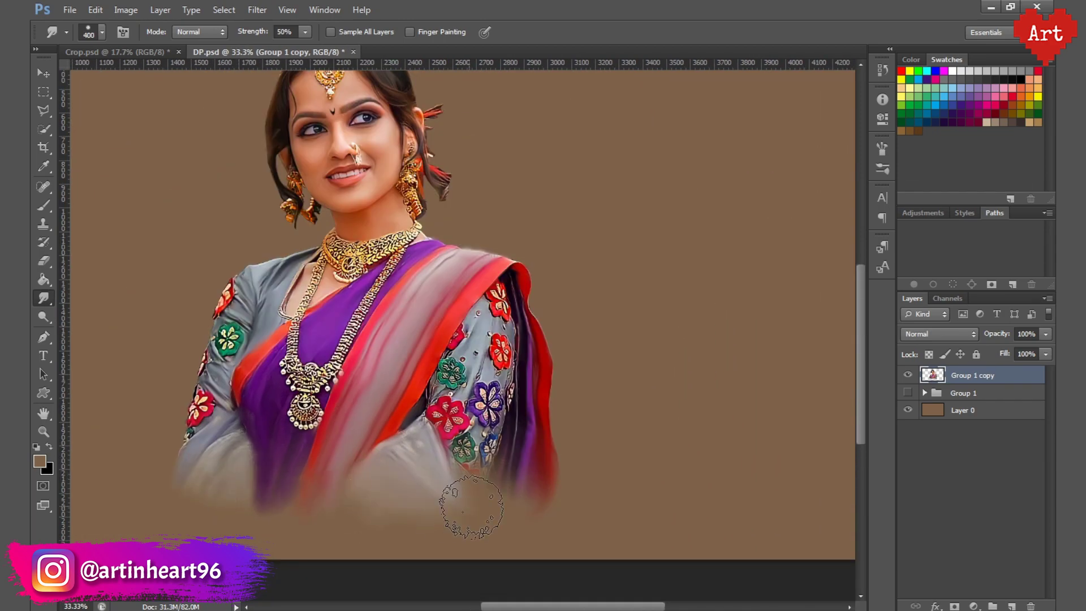
scroll(472, 496, "down", 1)
scroll(509, 407, "up", 5)
key("bracketleft")
key("bracketleft")
key("bracketleft")
mouse_move(466, 298)
left_mouse_down()
mouse_move(509, 396)
mouse_move(520, 243)
left_mouse_up()
key("bracketleft")
key("bracketleft")
key("bracketleft")
key("ctrl+0")
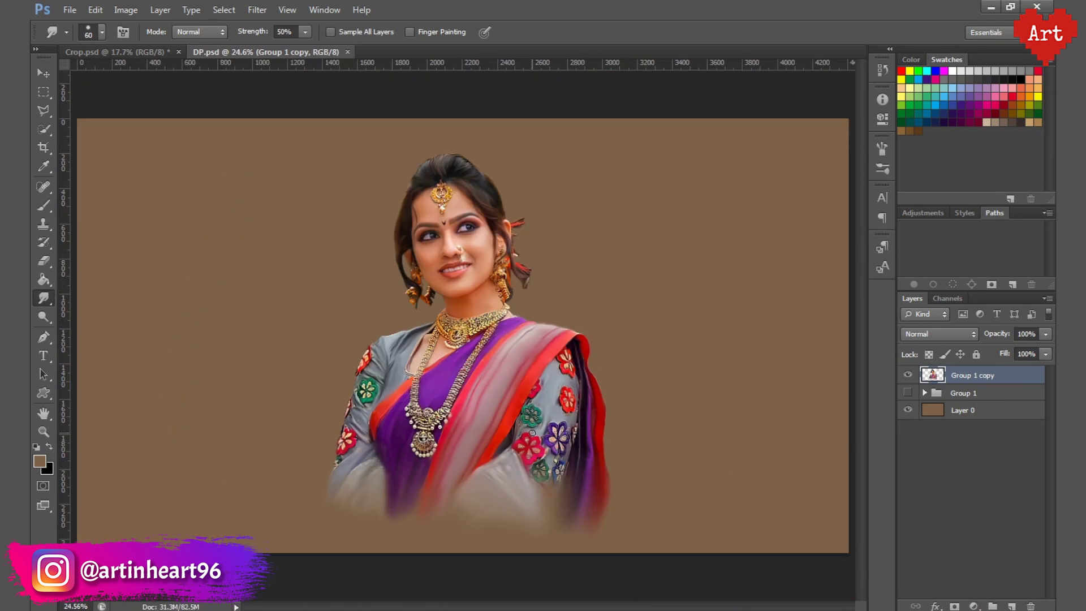
scroll(517, 253, "up", 5)
- Create a Makeup group containing a new layer and pick a Brush tip
left_click(993, 606)
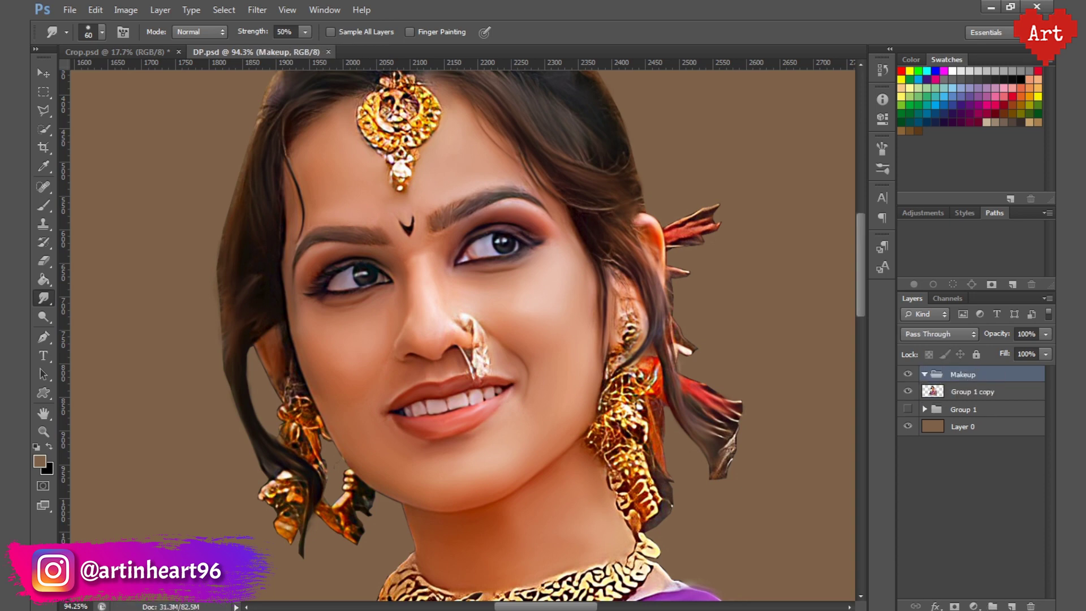
left_click(1013, 605)
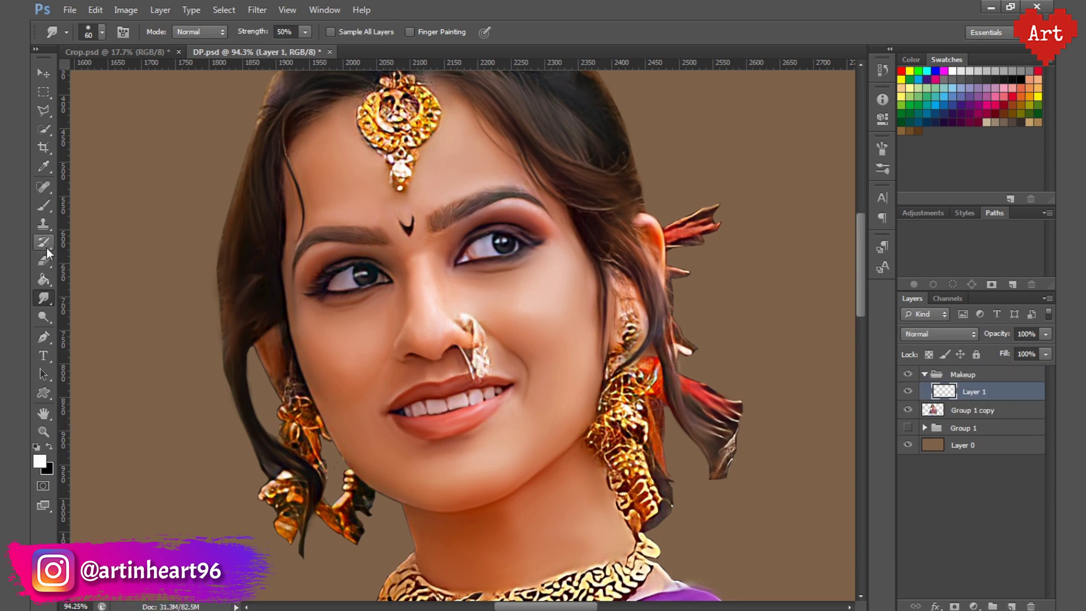
left_click(43, 205)
left_click(102, 32)
key("Escape")
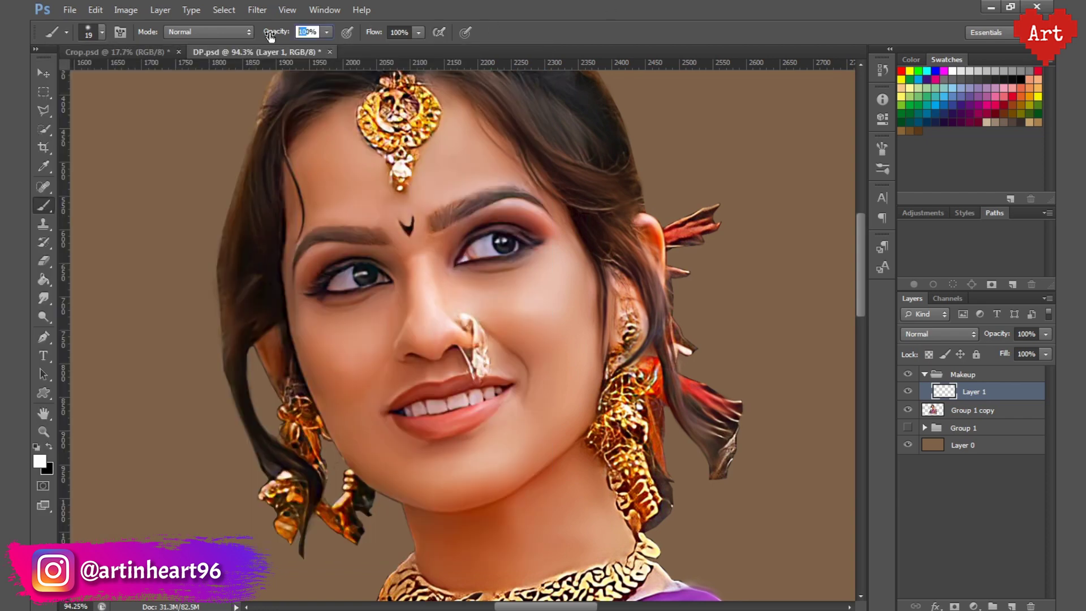
scroll(355, 286, "up", 1)
- Paint white over both eye whites with the brush at 40% opacity
left_click_drag(366, 293, 375, 294)
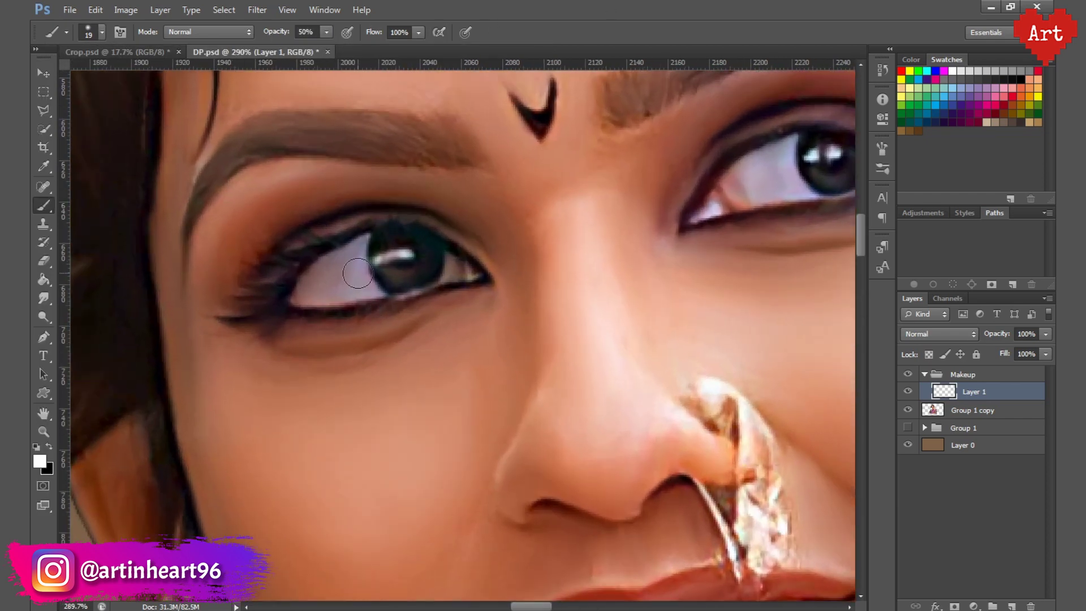
key("bracketleft")
key("ctrl+z")
left_click_drag(292, 32, 287, 34)
key("bracketright")
mouse_move(293, 303)
left_mouse_down()
mouse_move(344, 253)
mouse_move(312, 291)
mouse_move(356, 249)
mouse_move(355, 259)
left_mouse_up()
key("bracketright")
left_click_drag(449, 259, 448, 279)
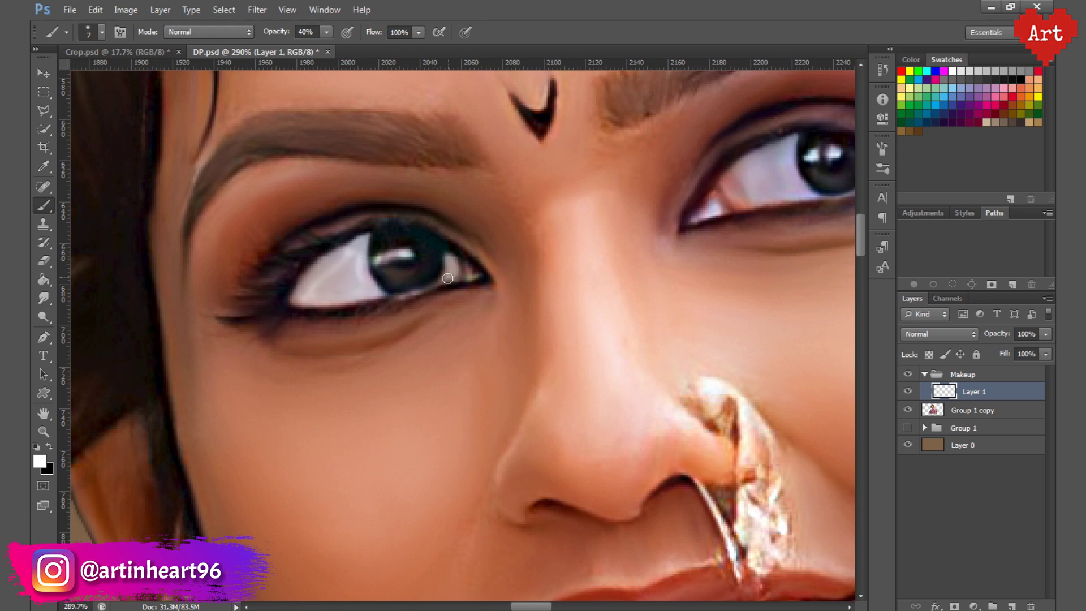
mouse_move(591, 265)
left_mouse_down()
mouse_move(539, 284)
mouse_move(588, 227)
mouse_move(611, 275)
mouse_move(555, 254)
mouse_move(674, 246)
left_mouse_up()
key("bracketleft")
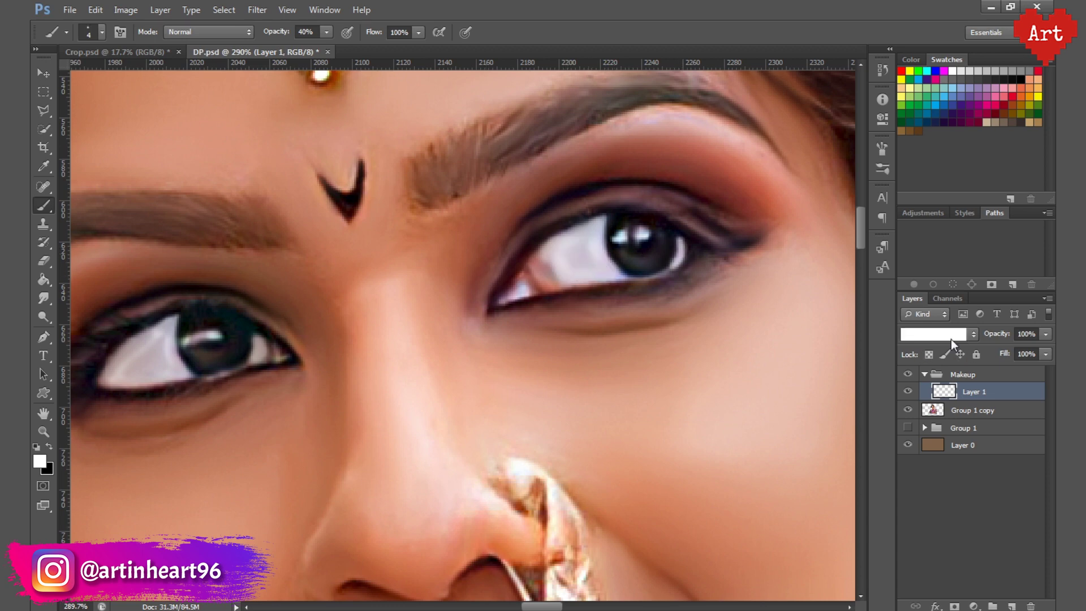
- Set Layer 1 to Overlay at 60% opacity and add an empty Layer 2
left_click(939, 333)
left_click(927, 187)
double_click(1026, 334)
type("60")
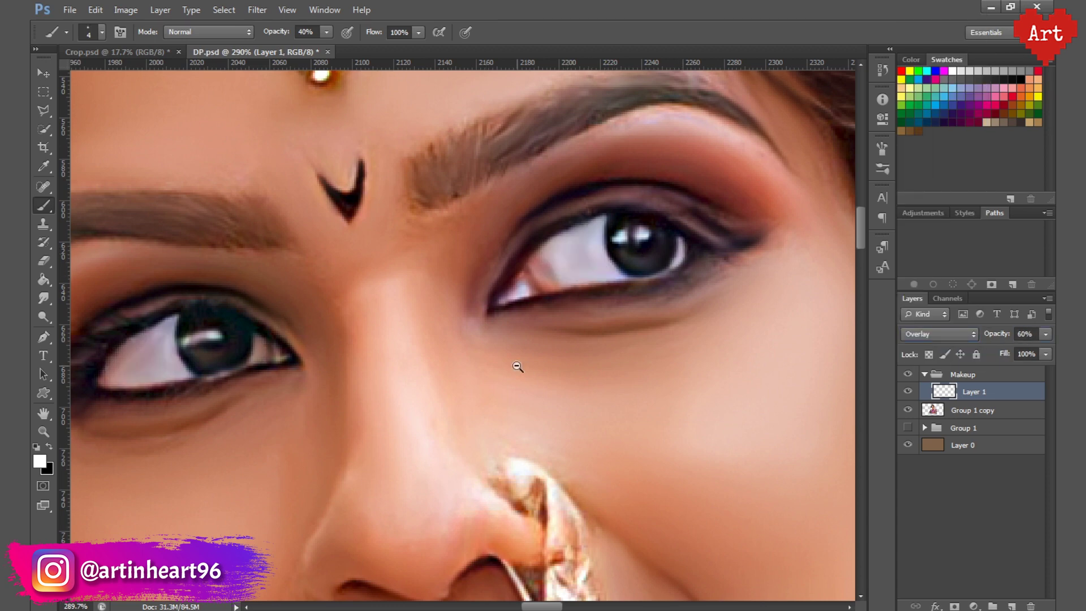
scroll(517, 368, "down", 5)
scroll(423, 395, "up", 4)
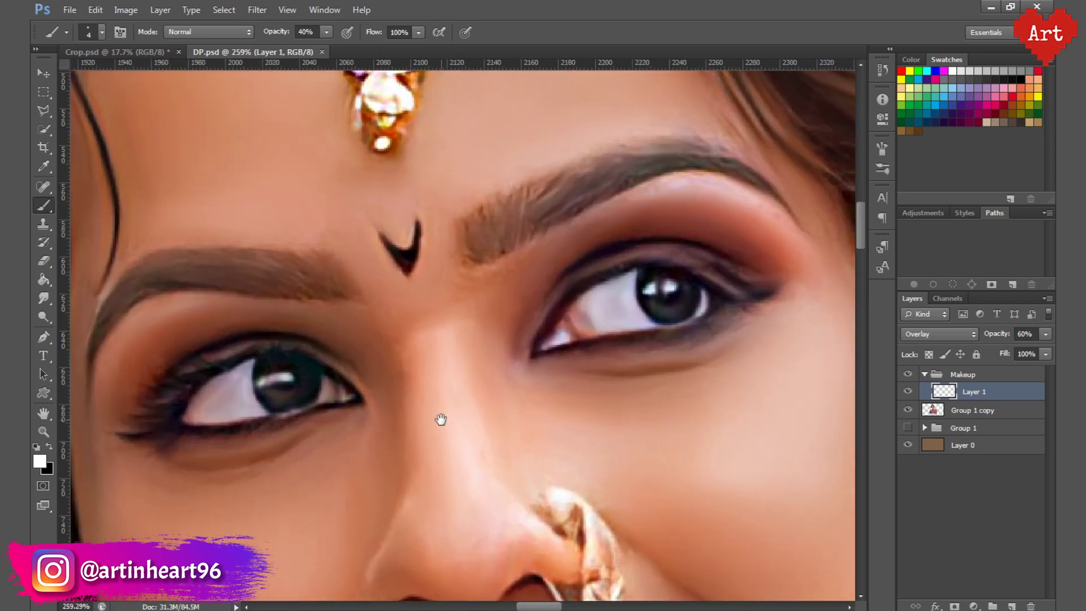
left_click(1013, 607)
key("x")
left_click(287, 32)
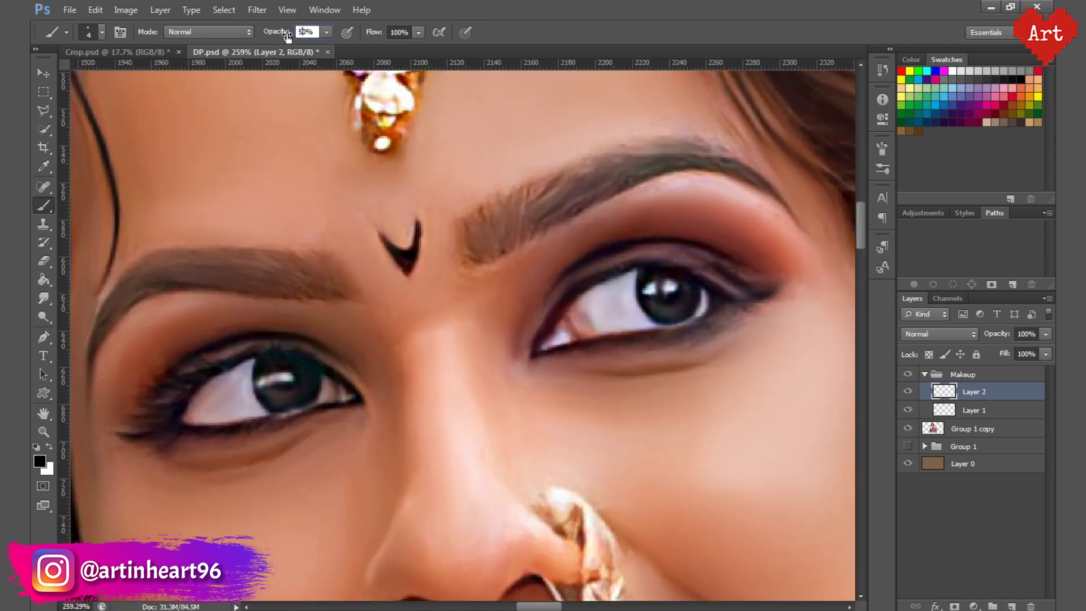
type("50")
- At 50% brush opacity, add Layer 3 and paint both irises a warm brown
key("Return")
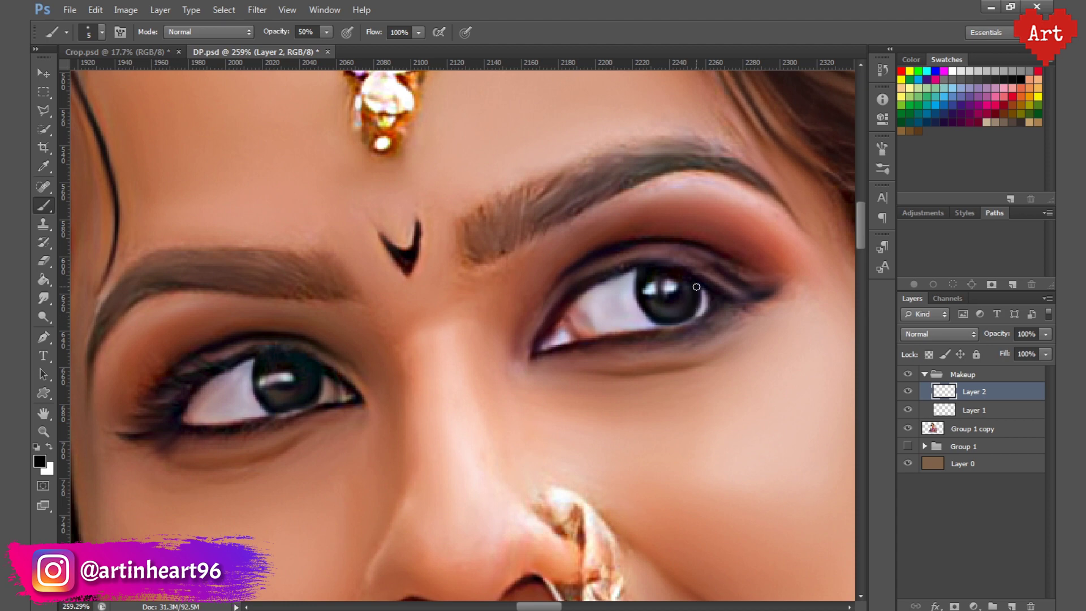
left_click_drag(309, 410, 278, 392)
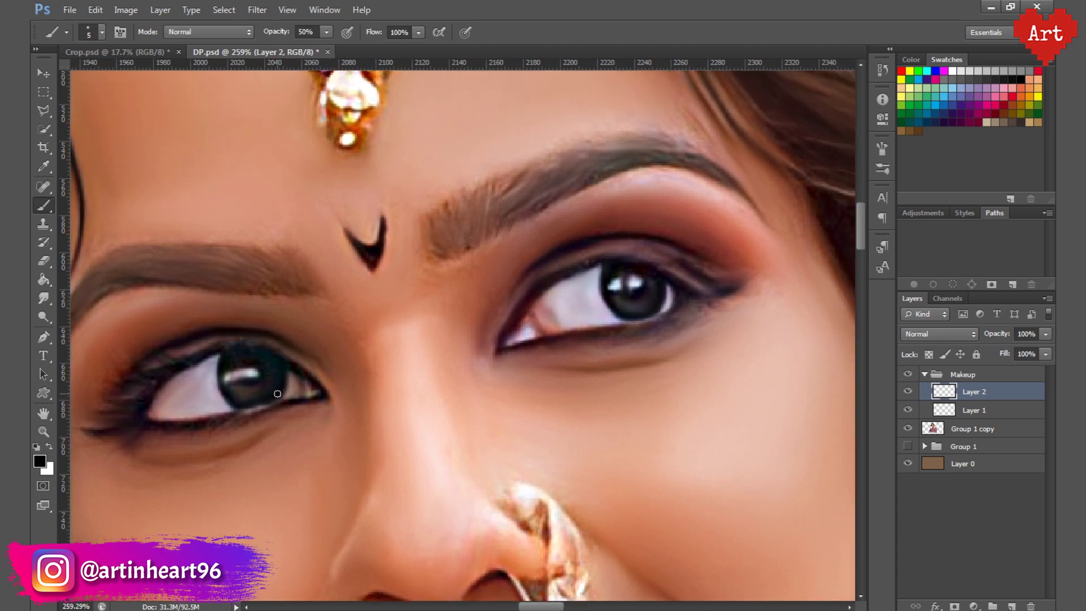
left_click(981, 409)
left_click(1011, 606)
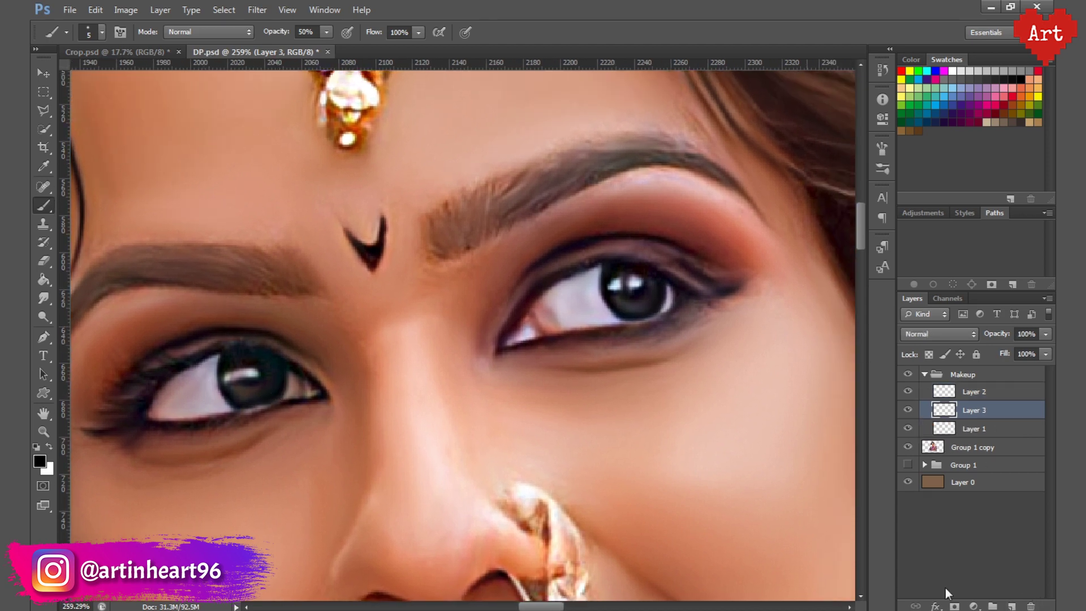
left_click(38, 464)
left_click(989, 172)
key("b")
key("bracketright")
mouse_move(232, 379)
left_mouse_down()
mouse_move(263, 390)
mouse_move(240, 374)
mouse_move(254, 391)
left_mouse_up()
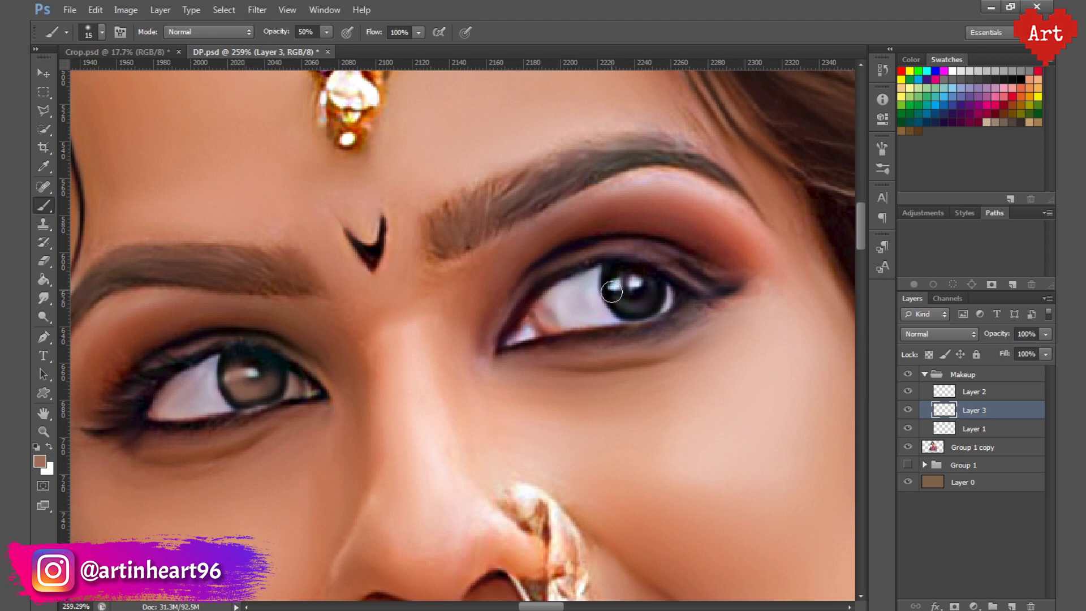
left_click_drag(612, 292, 634, 295)
- Compare Screen, Overlay and Color Dodge on Layer 3, settling on Color Dodge
scroll(325, 357, "down", 3)
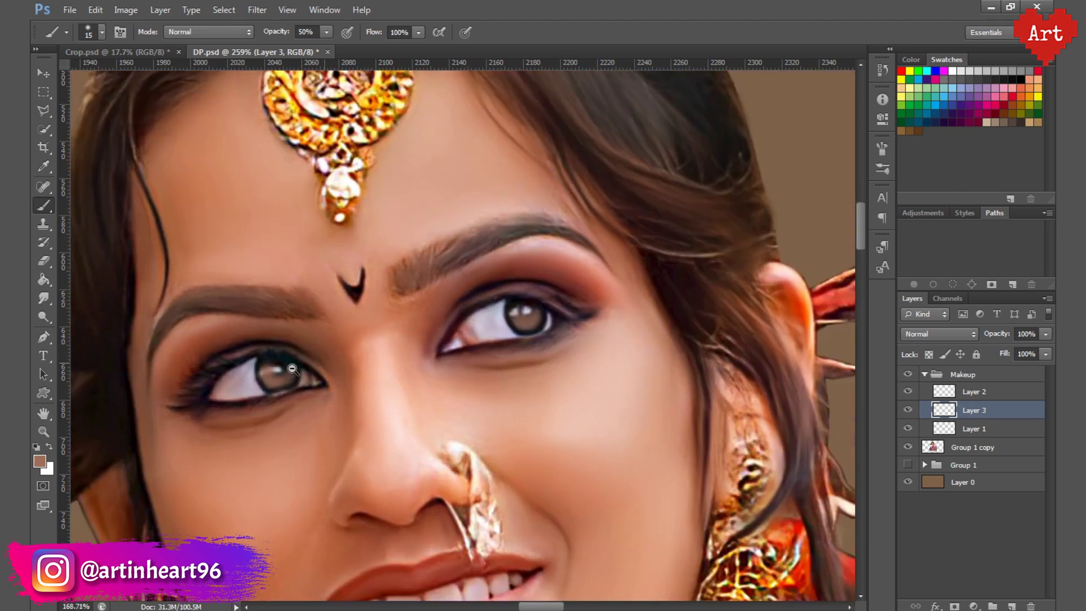
scroll(293, 369, "down", 3)
left_click(939, 334)
left_click(933, 114)
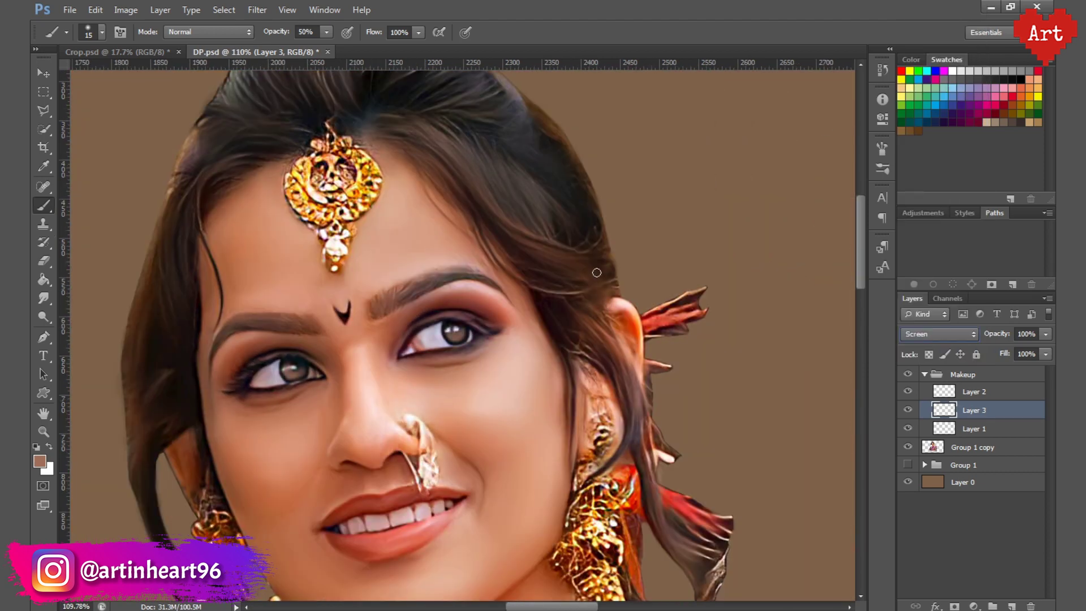
key("Down")
key("Down")
key("Down")
key("Down")
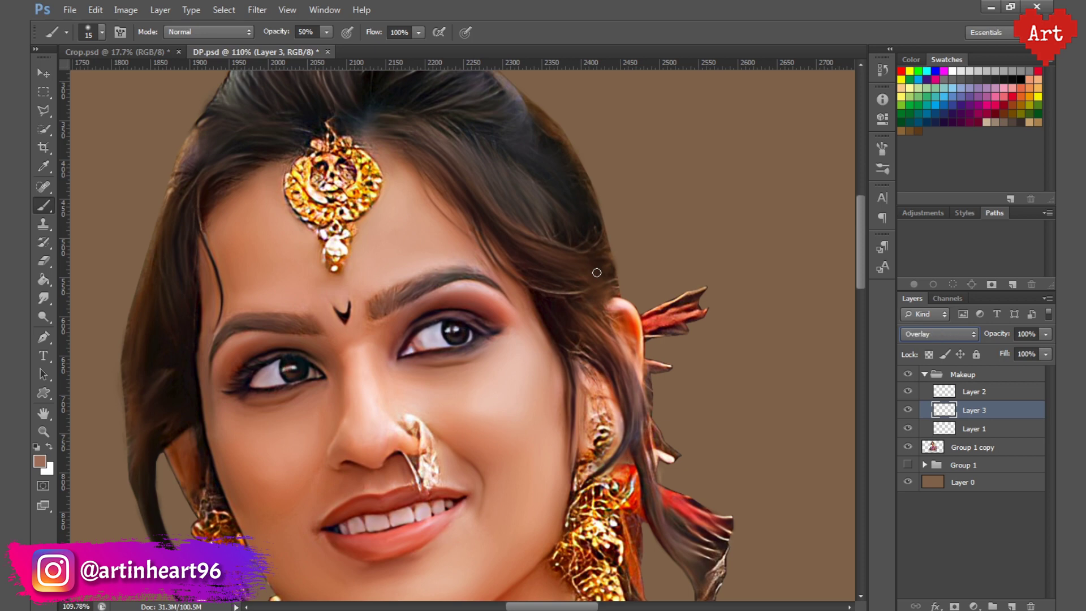
key("Down")
key("Down")
key("Down")
key("Down")
key("Down")
key("Down")
key("Down")
key("Down")
key("Down")
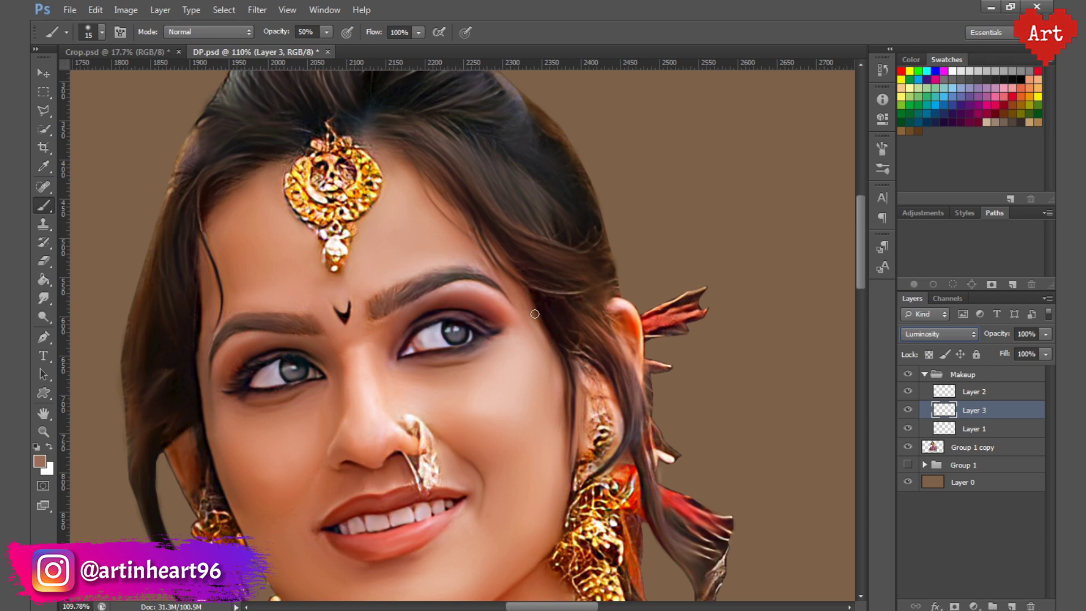
left_click(403, 361, "alt")
left_click(939, 333)
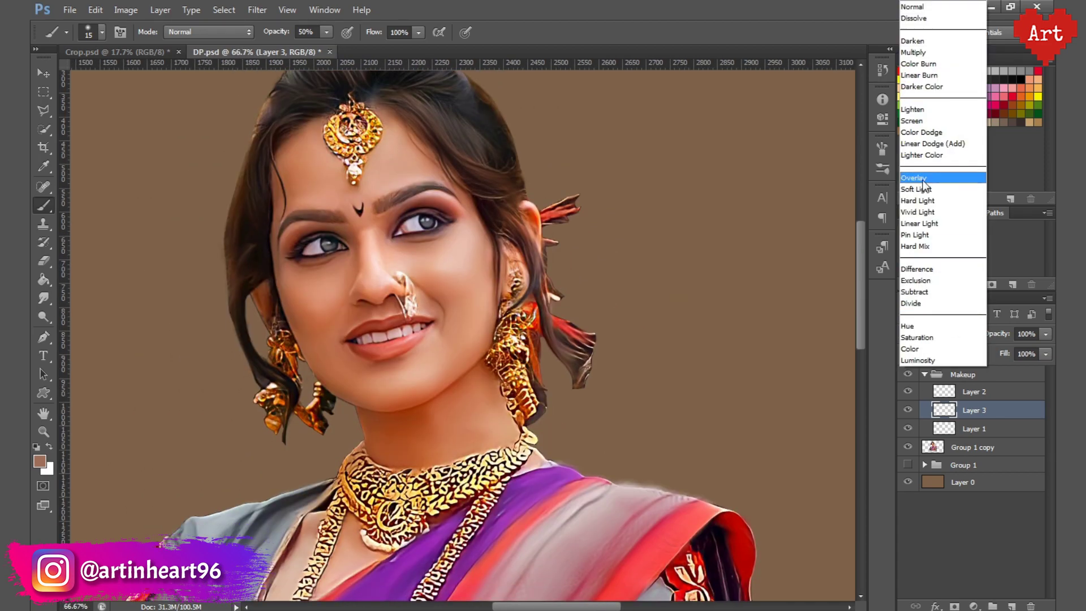
left_click(939, 146)
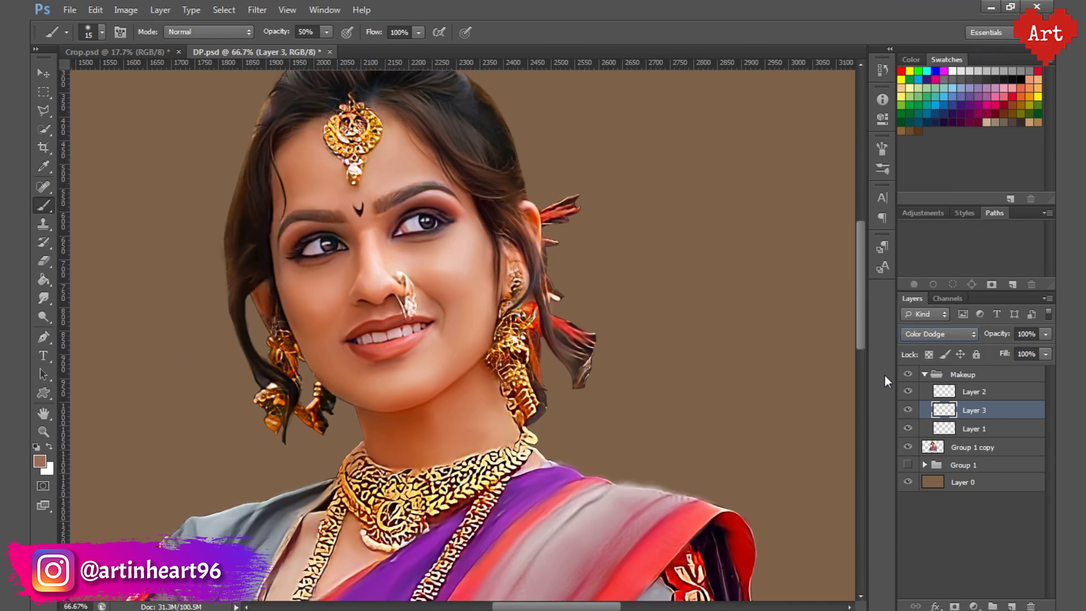
scroll(348, 176, "up", 5)
left_click(939, 334)
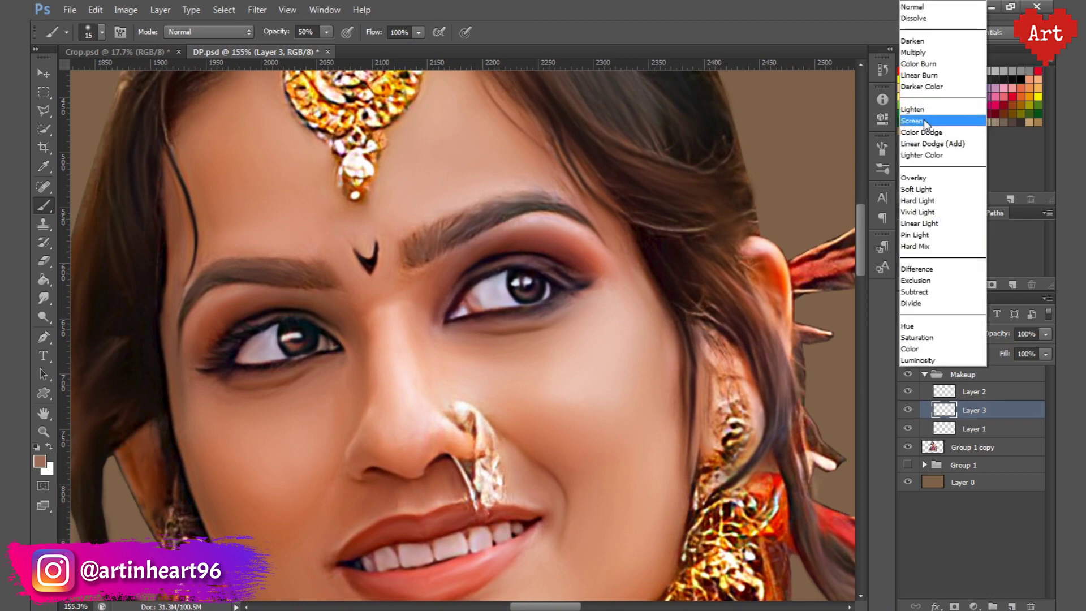
left_click(925, 121)
key("Down")
- Save the document with Ctrl+S
scroll(492, 336, "down", 3)
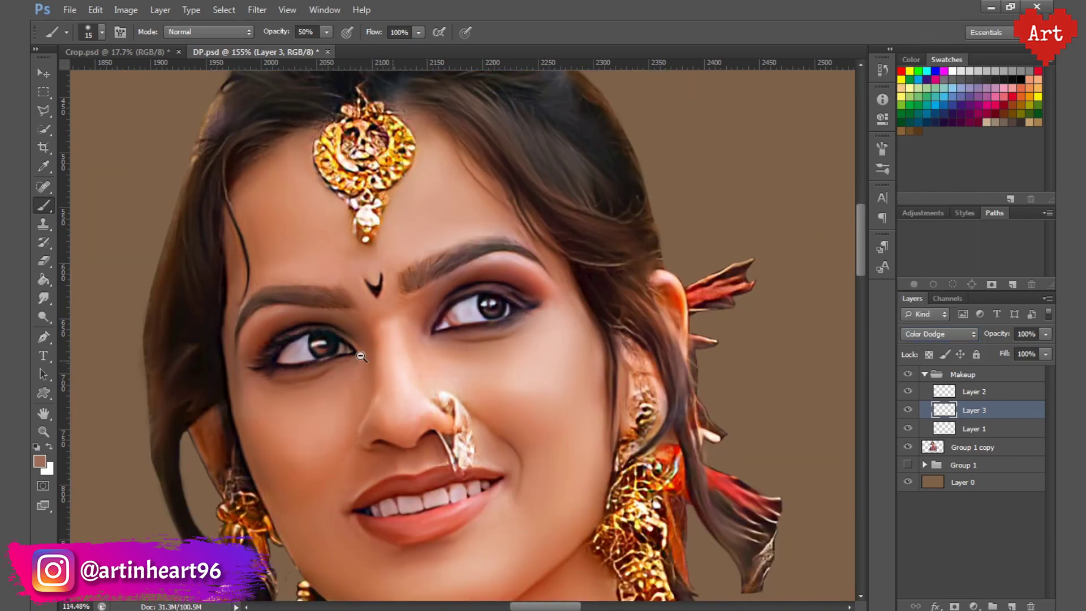
scroll(453, 317, "down", 2)
scroll(328, 283, "up", 5)
key("ctrl+s")
scroll(305, 341, "up", 2)
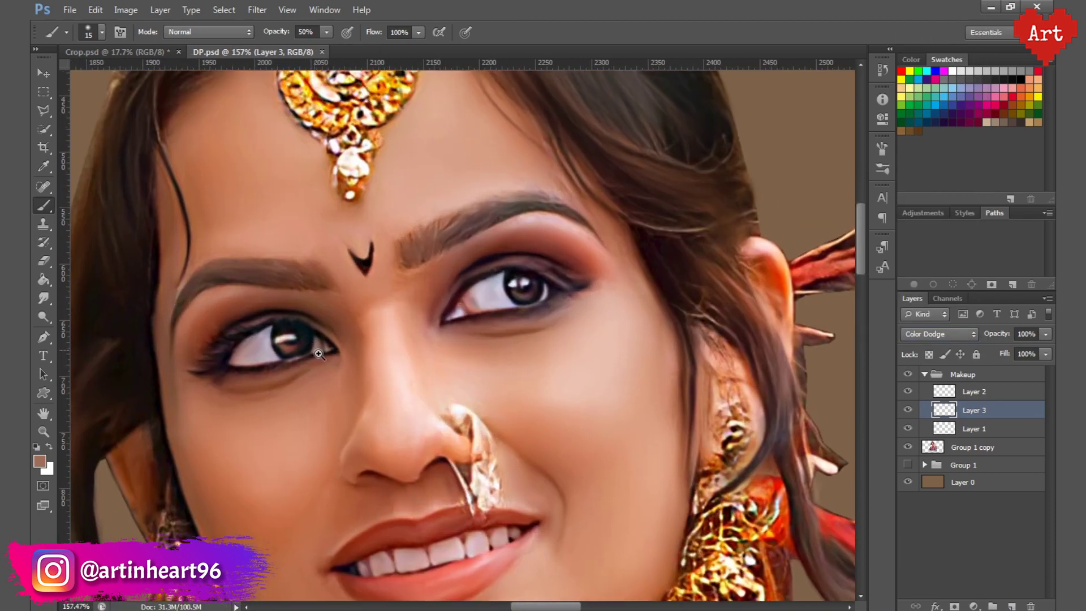
- On a new Layer 4, paint small white catchlights on the left and right irises
left_click(974, 392)
left_click(1013, 606)
key("x")
scroll(285, 355, "up", 2)
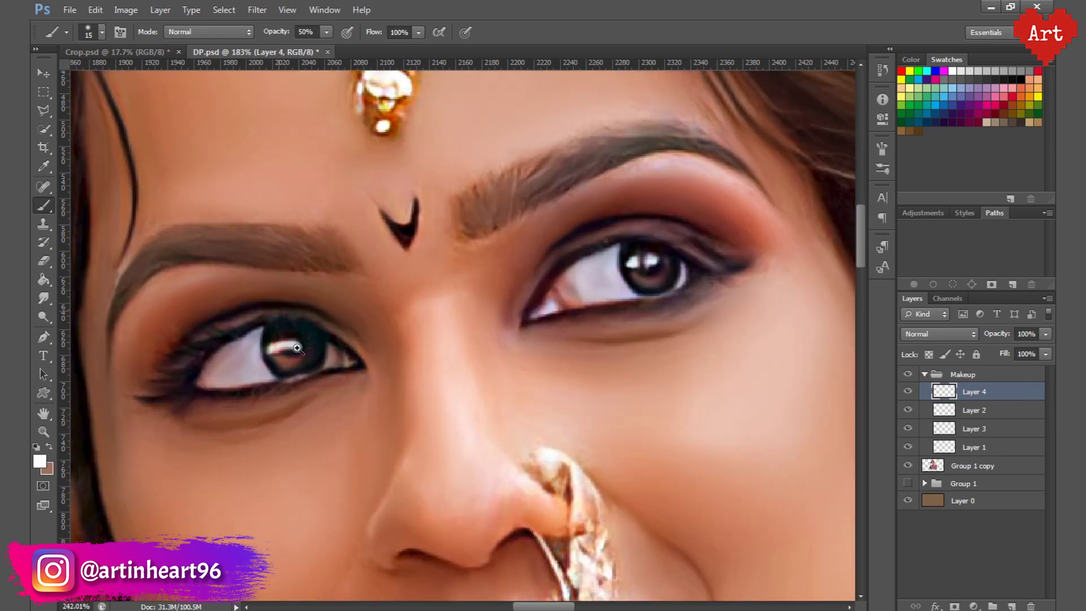
scroll(285, 355, "up", 2)
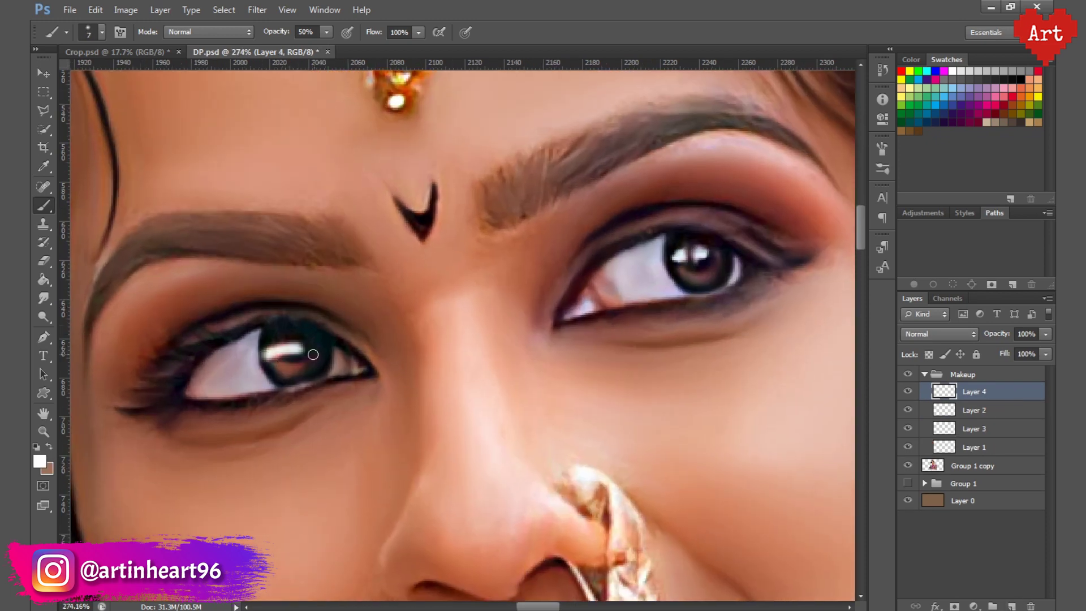
key("ctrl+z")
key("bracketleft")
left_click_drag(304, 350, 270, 355)
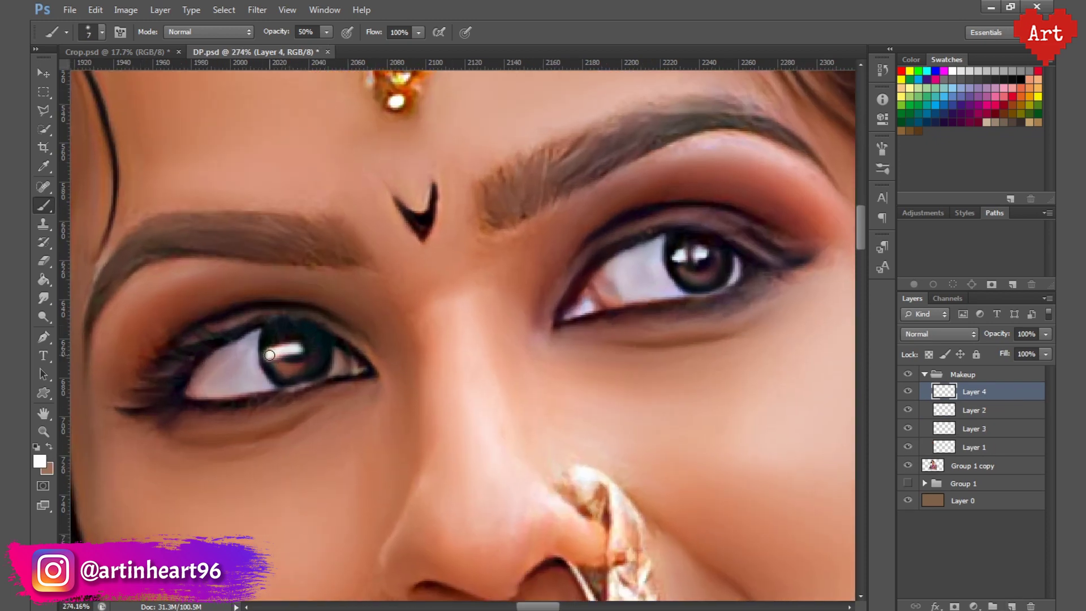
left_click(700, 252)
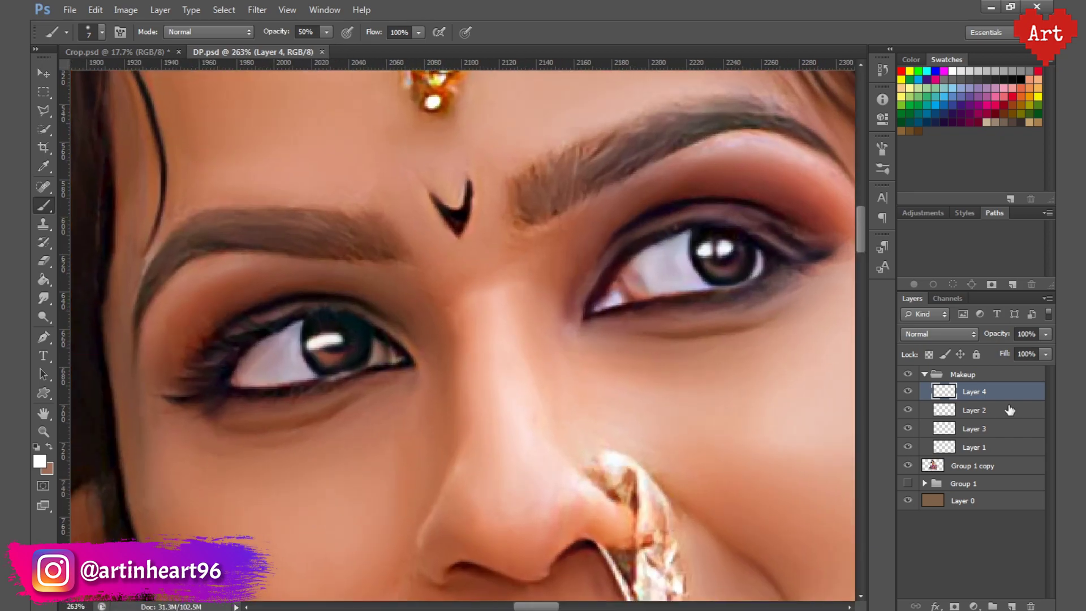
- Toggle Layer 4's visibility to compare the eyes with and without highlights
left_click(908, 392)
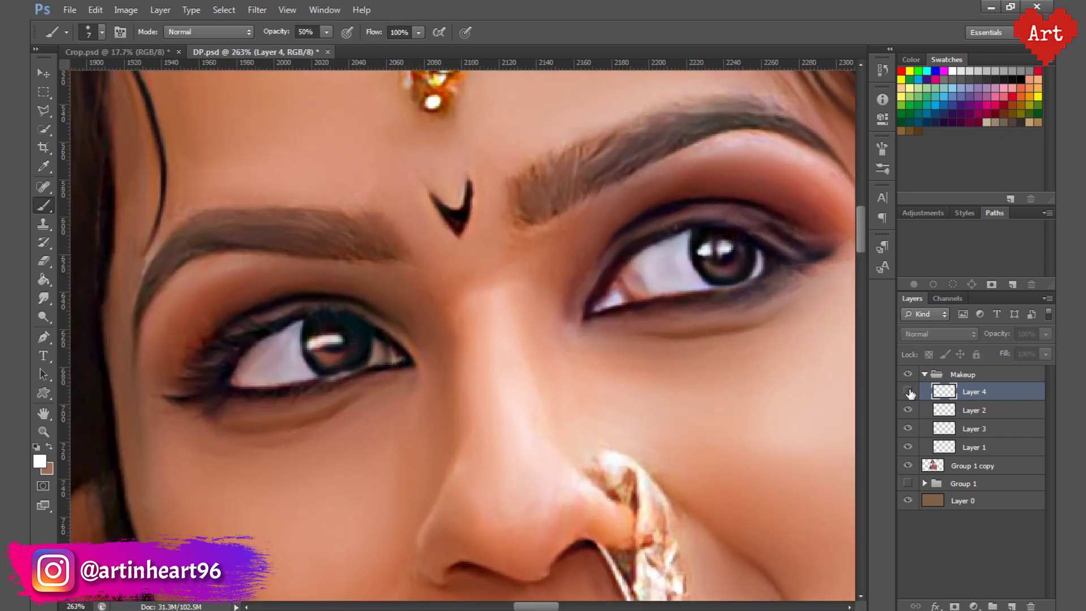
left_click(908, 391)
left_click(908, 391)
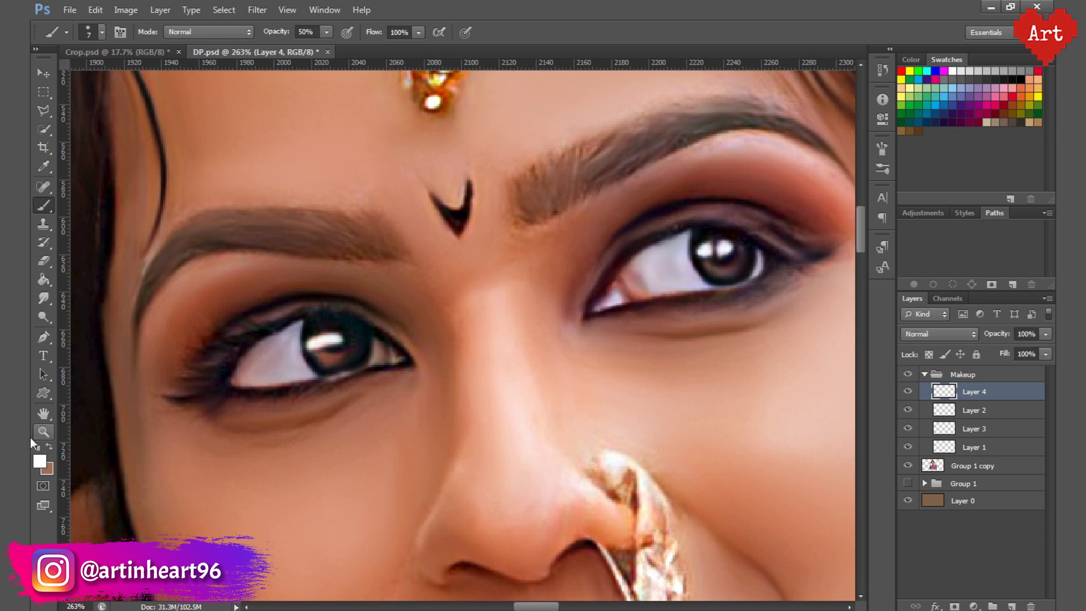
left_click(43, 261)
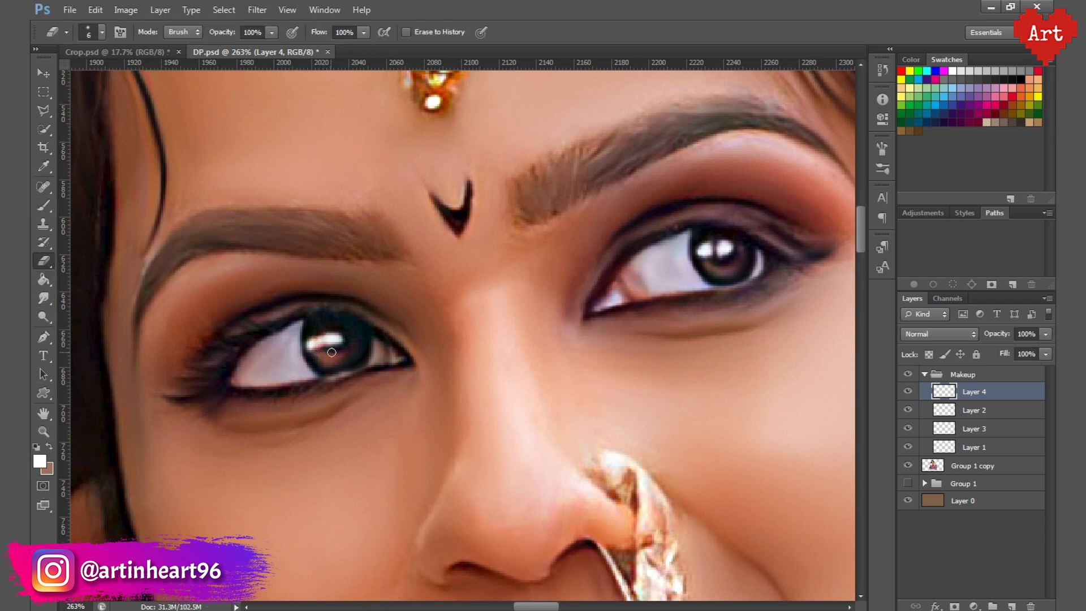
key("b")
left_click_drag(314, 344, 287, 339)
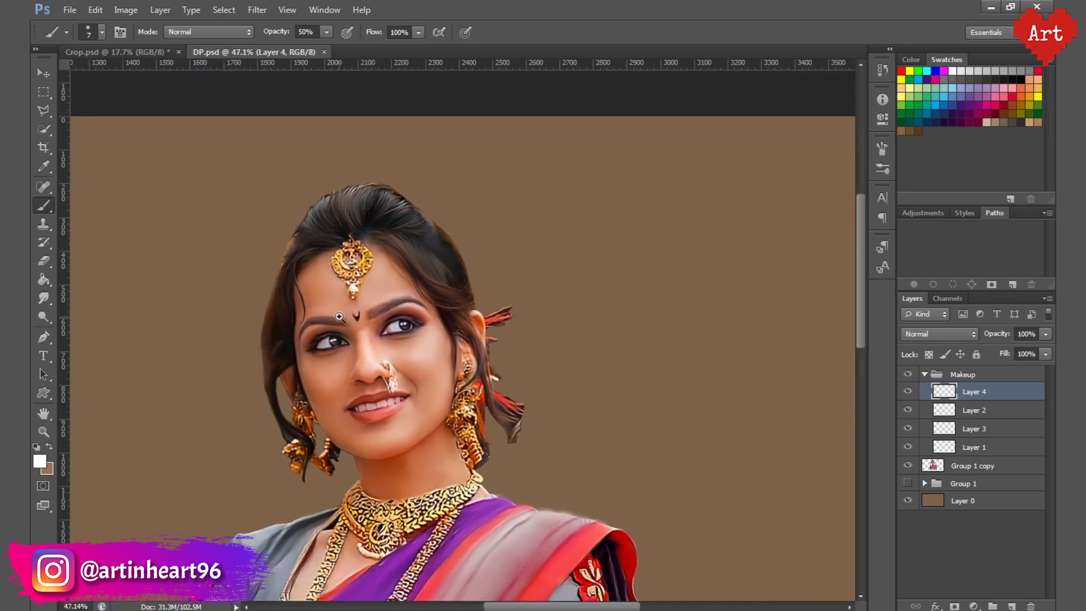
left_click_drag(339, 316, 474, 378)
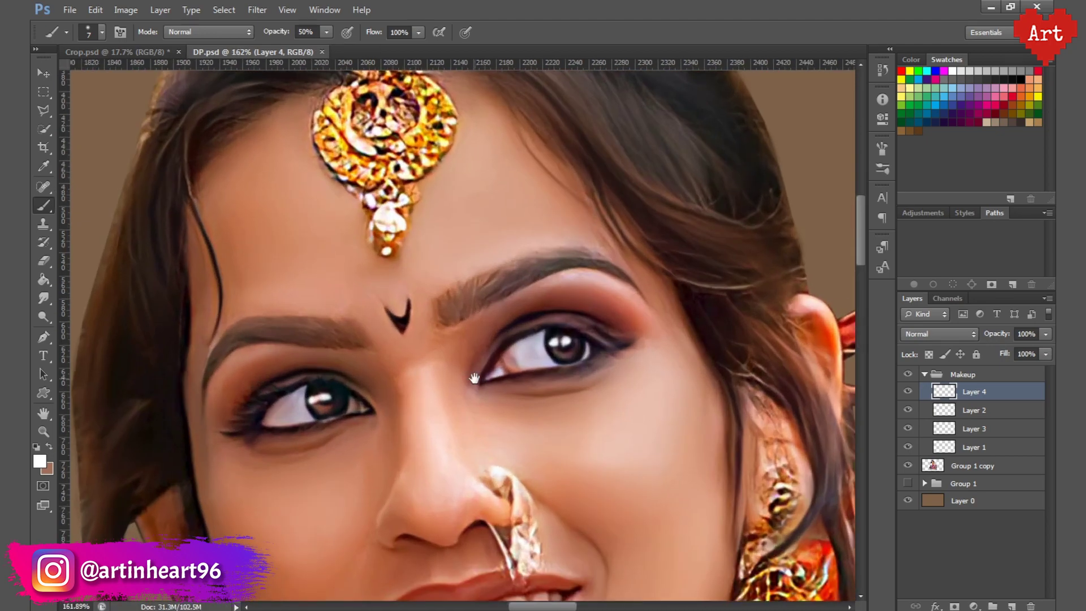
- Add Layer 5 and brush soft pink onto the corners of the eye whites
left_click(1011, 605)
left_click(40, 461)
left_click(399, 340)
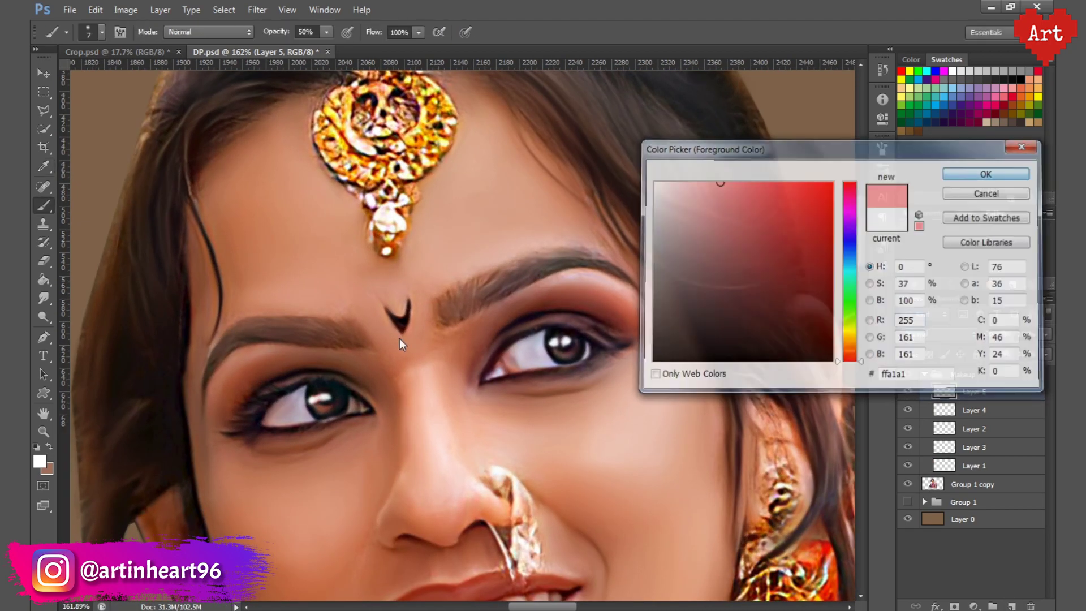
key("Return")
scroll(401, 413, "up", 2)
mouse_move(549, 343)
left_mouse_down()
mouse_move(537, 360)
mouse_move(552, 360)
left_mouse_up()
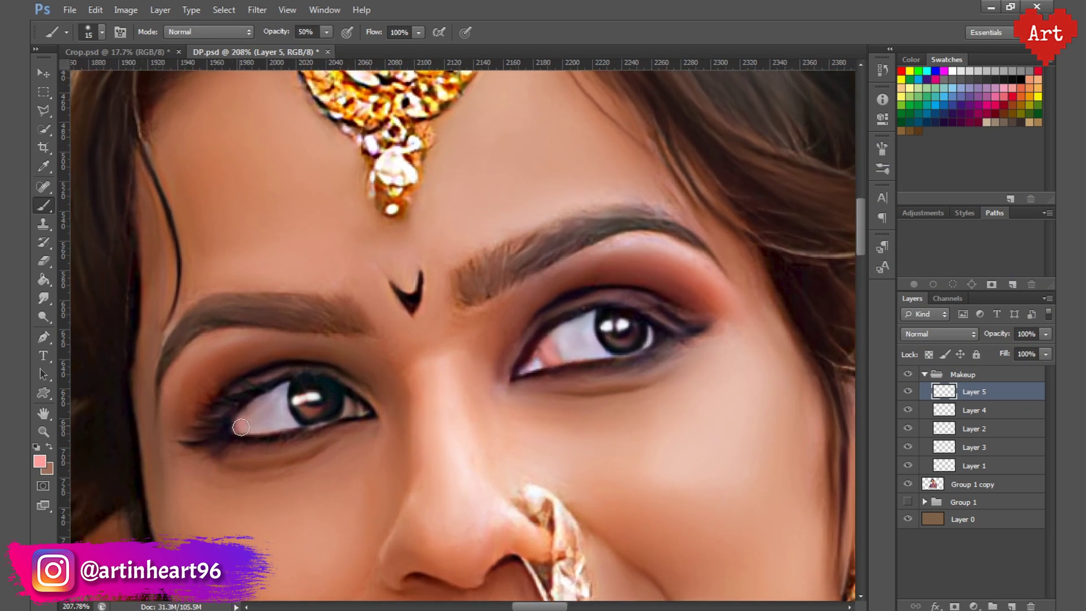
left_click_drag(232, 424, 258, 432)
left_click_drag(346, 404, 362, 412)
- Set Layer 5 to Overlay blending and lower its opacity to soften the pink tint
left_click(956, 335)
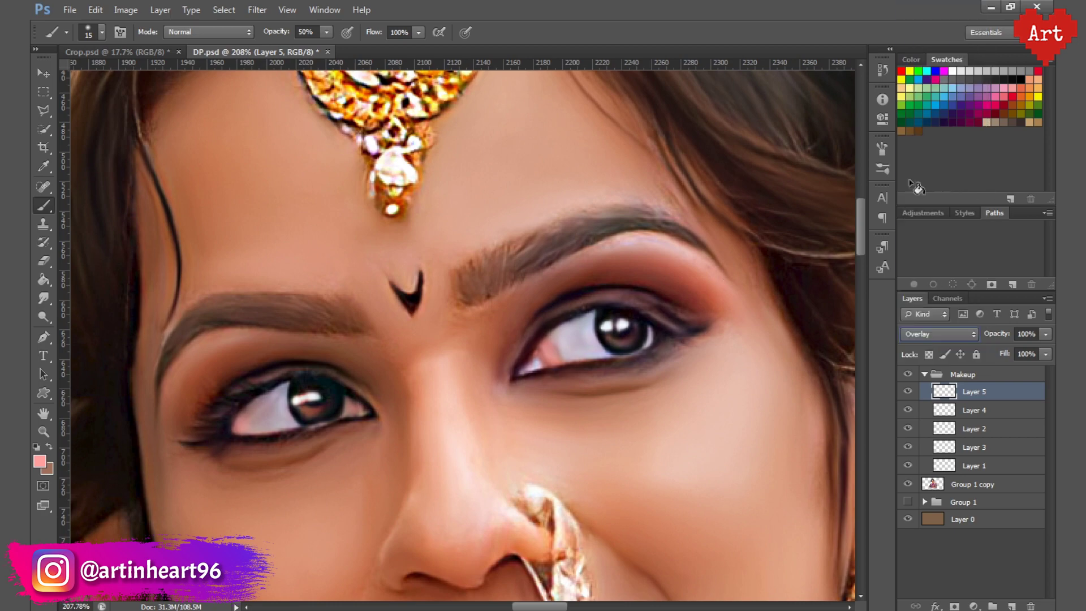
left_click(1025, 333)
type("80")
key("Return")
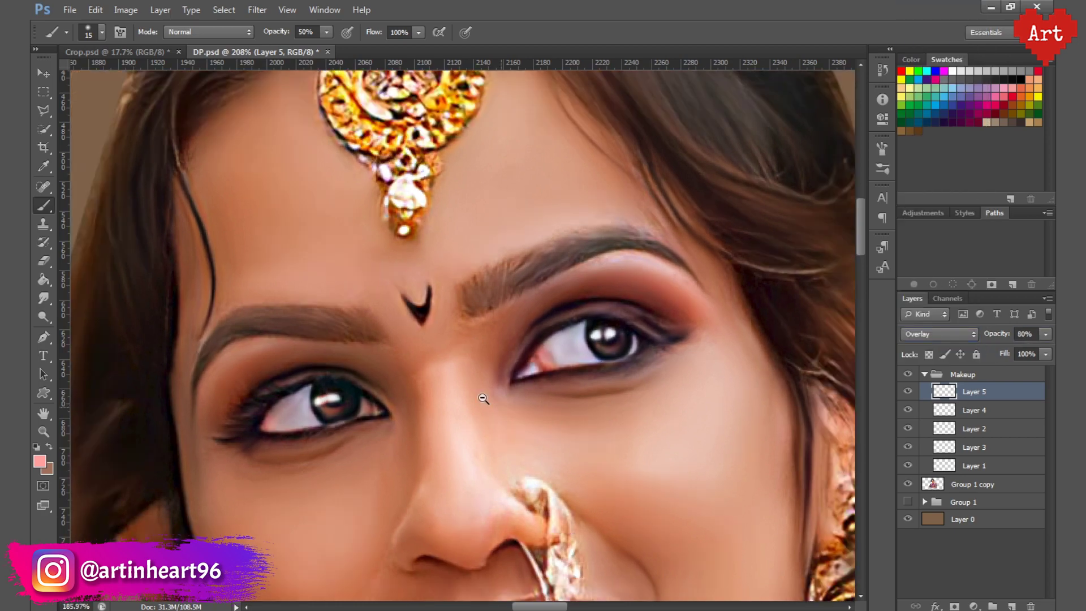
scroll(537, 275, "down", 6, "alt")
scroll(537, 275, "up", 4, "alt")
scroll(537, 275, "down", 2, "alt")
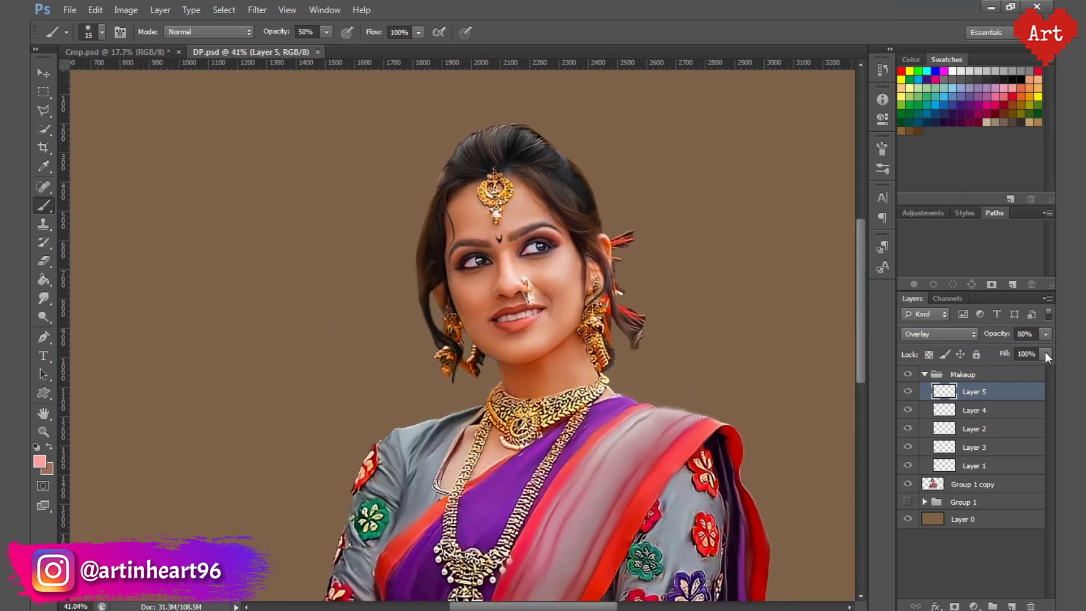
left_click(1025, 334)
type("50")
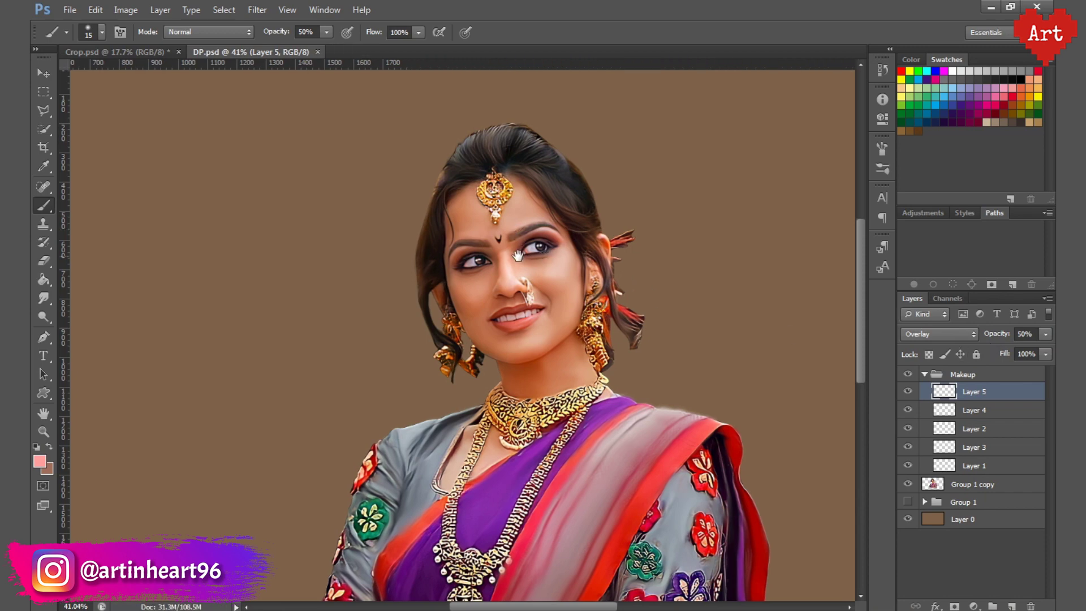
- Fit the portrait on screen, then zoom in on the nose, mouth and eyes
scroll(457, 384, "up", 2)
scroll(457, 383, "up", 1)
scroll(457, 383, "up", 2)
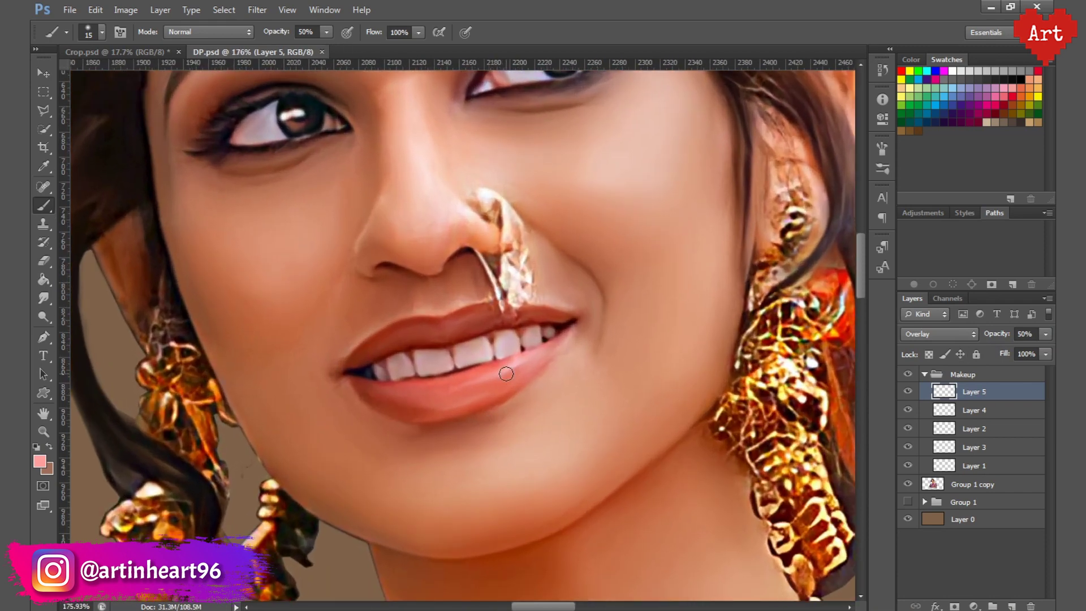
scroll(499, 375, "right", 1)
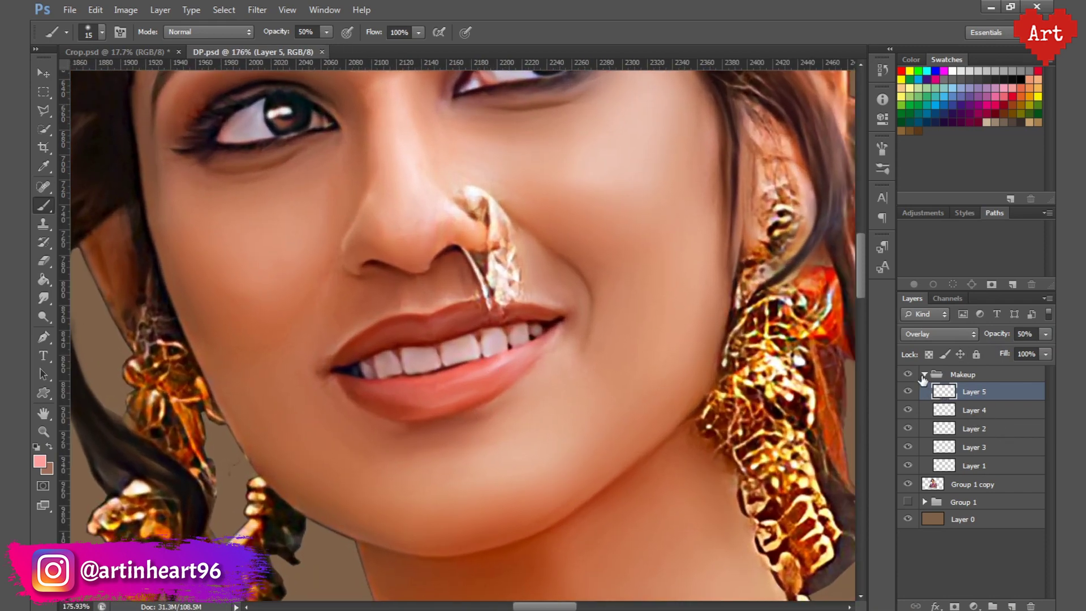
key("ctrl+0")
left_click_drag(481, 249, 871, 516)
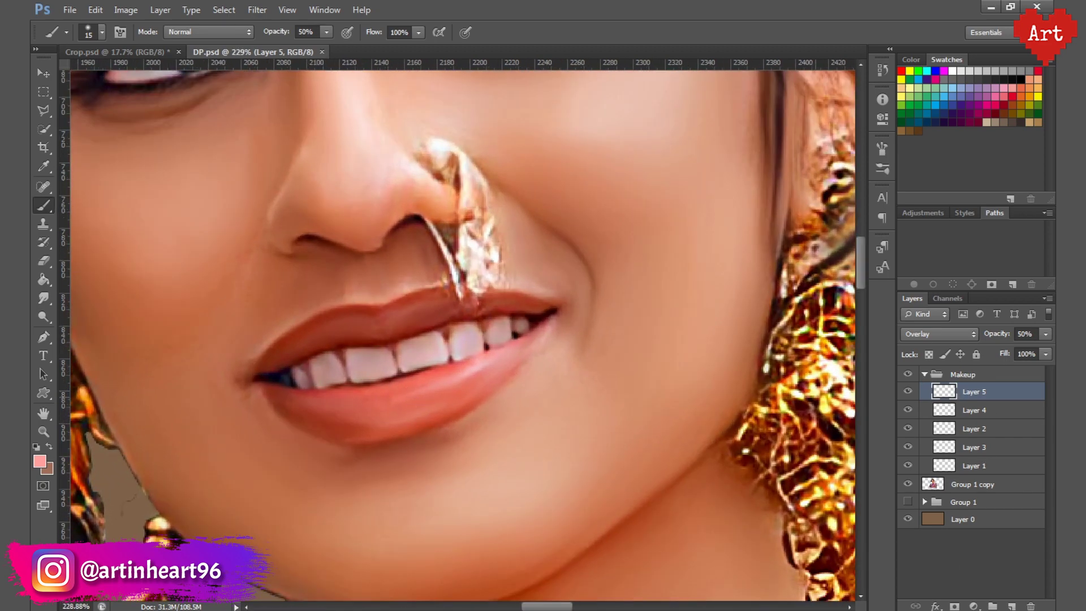
left_click_drag(451, 400, 450, 322)
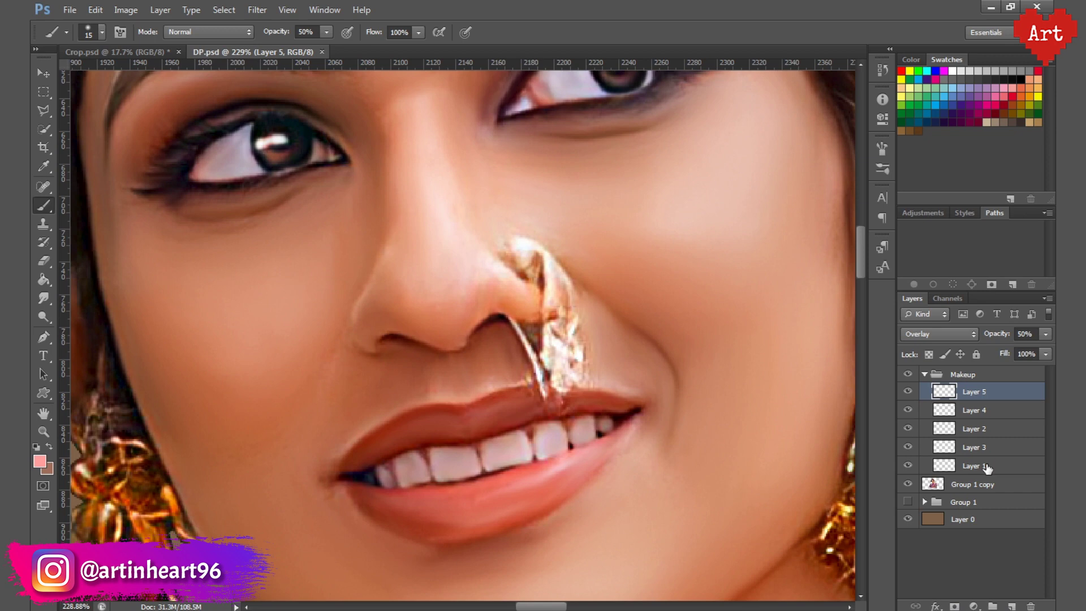
- Group Layers 1 through 5 into a new group named 'Eyes'
left_click(987, 468, "shift")
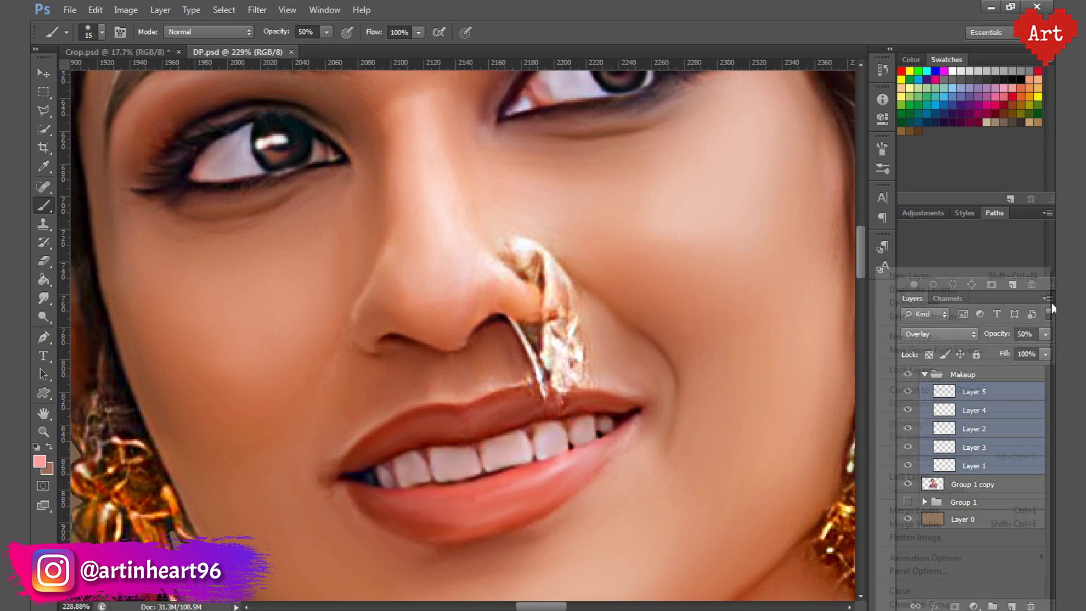
left_click(1049, 298)
left_click(935, 349)
type("Eyes")
key("Return")
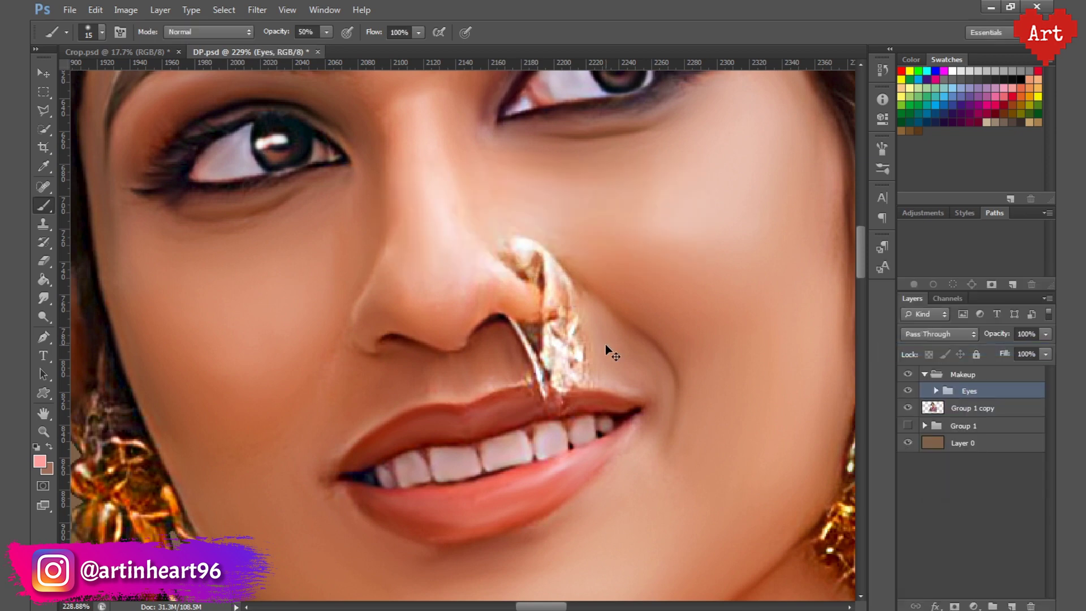
- Add Layer 6 and place it in a new group named 'Lips'
left_click(1012, 606)
left_click(1048, 298)
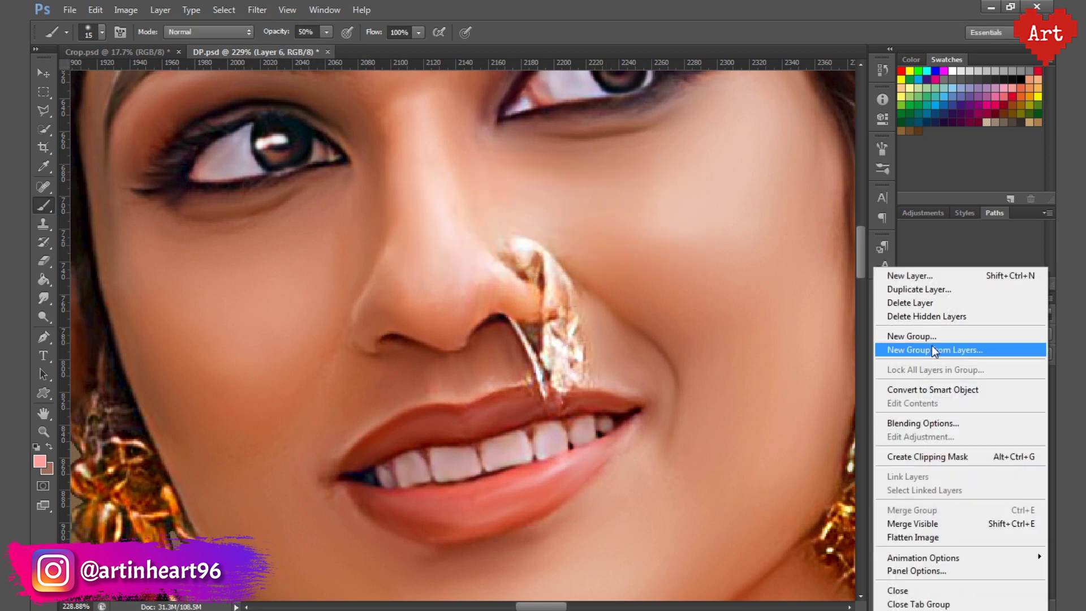
left_click(933, 346)
type("Lips")
key("Return")
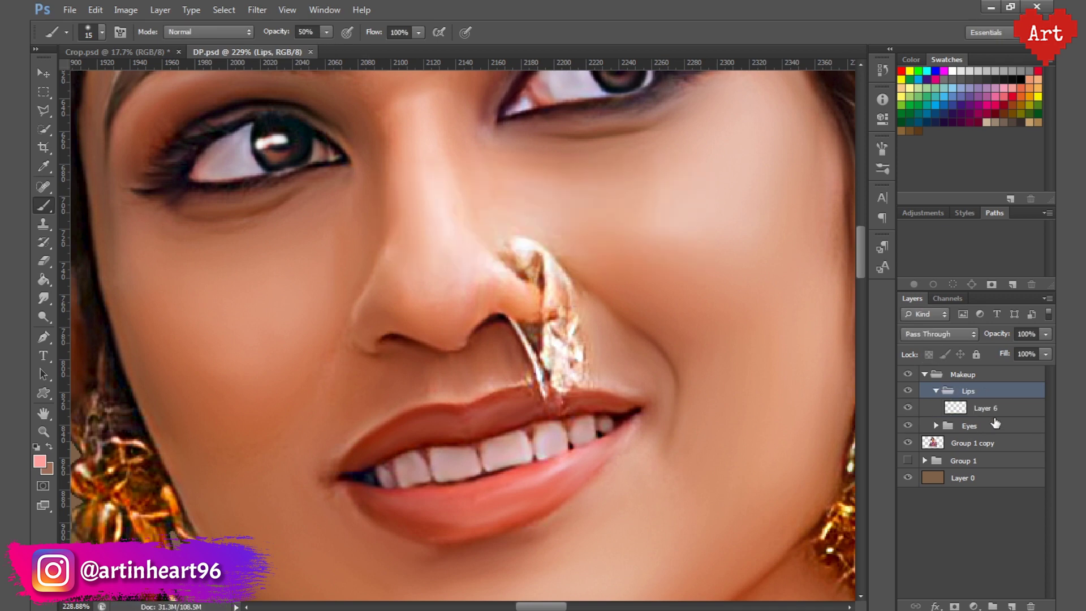
- Choose a more saturated pink foreground colour and switch to the Brush tool
left_click(987, 425)
left_click(39, 462)
left_click(747, 181)
left_click(989, 172)
key("b")
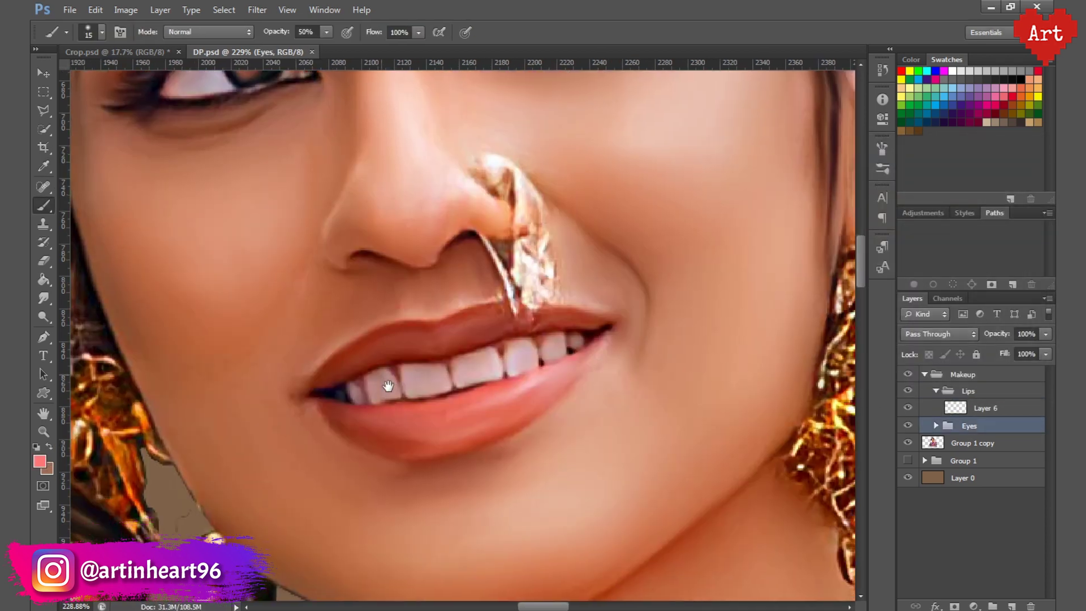
- Set Layer 6 to Color Burn and paint the lower and upper lips deeper red
left_click(984, 408)
left_click(939, 334)
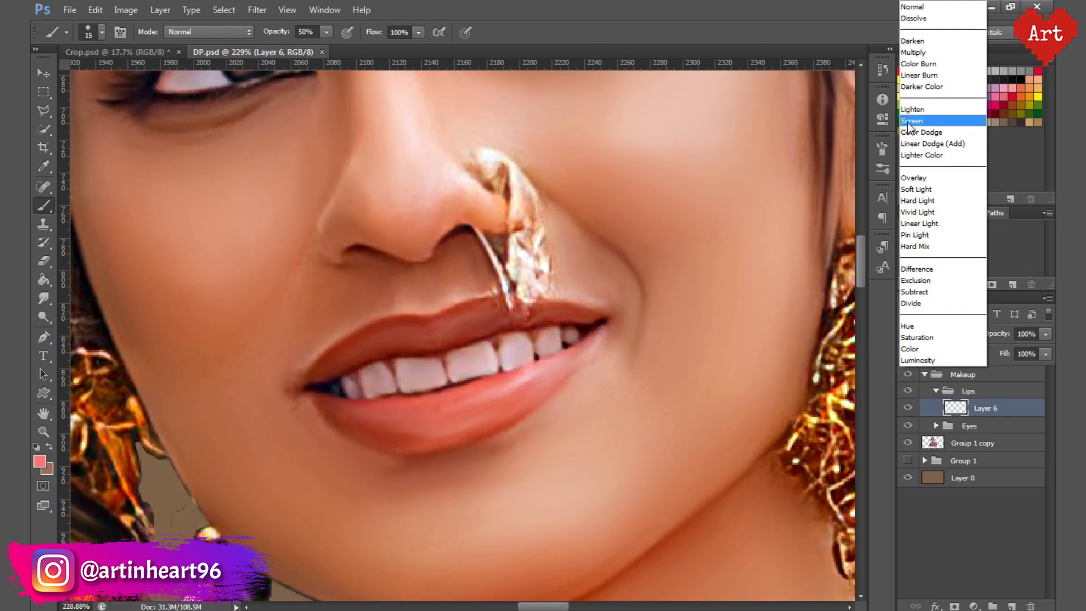
left_click(918, 64)
mouse_move(331, 406)
left_mouse_down()
mouse_move(448, 422)
mouse_move(566, 356)
mouse_move(553, 380)
mouse_move(399, 427)
left_mouse_up()
key("bracketright")
key("bracketleft")
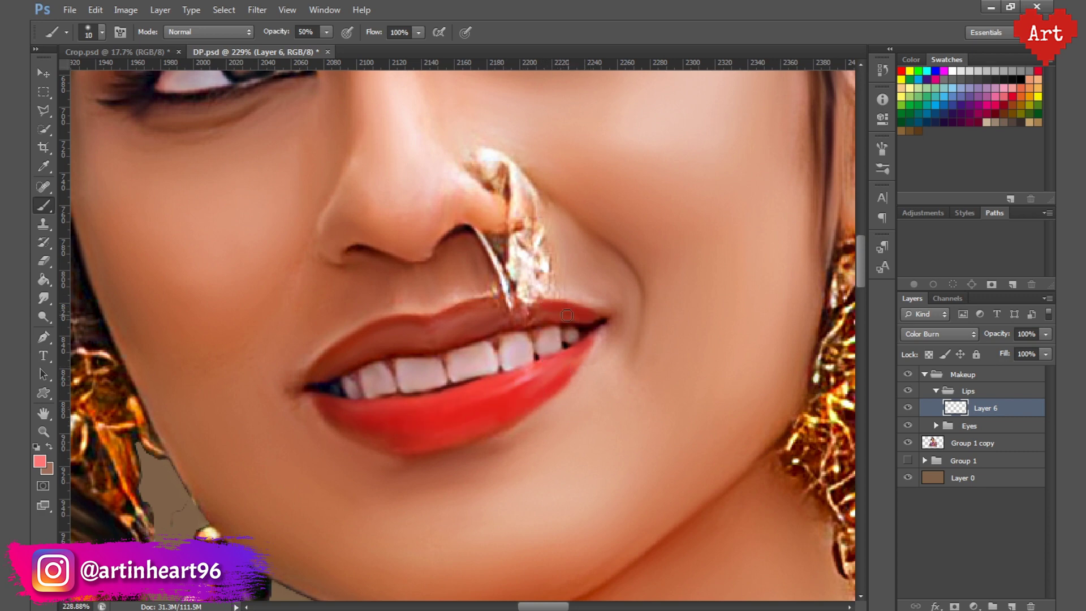
mouse_move(447, 325)
left_mouse_down()
mouse_move(487, 308)
mouse_move(373, 340)
mouse_move(316, 371)
left_mouse_up()
scroll(512, 327, "down", 10)
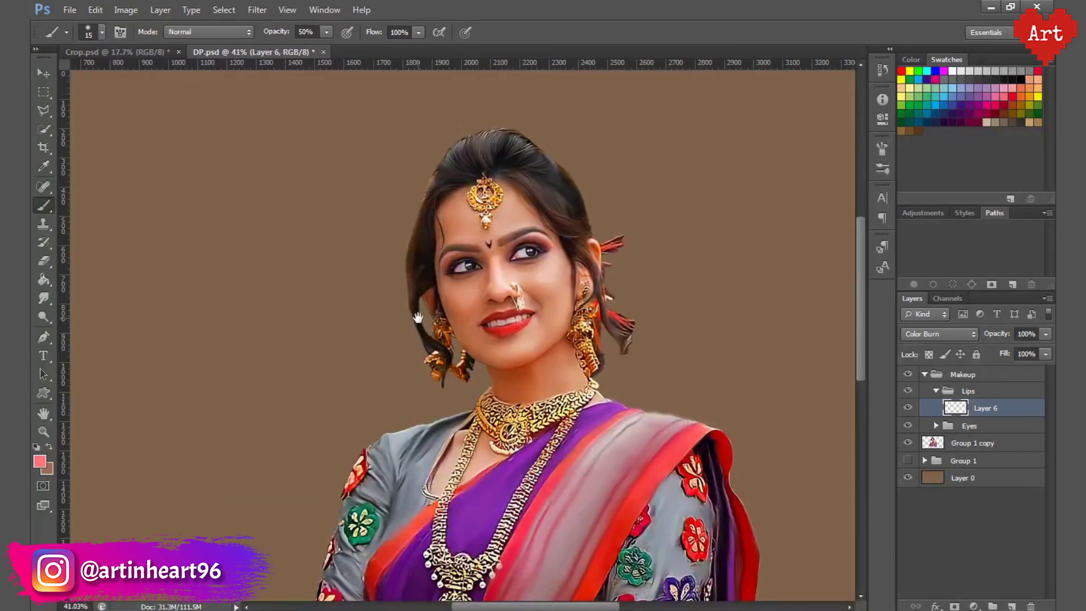
- Lower Layer 6's lip colour opacity to 70%
left_click(939, 334)
left_click(985, 337)
type("70")
key("Return")
scroll(493, 325, "up", 5)
scroll(543, 364, "up", 5)
- On a new Layer 7, paint the front and neighbouring teeth white with a small brush
left_click(1013, 606)
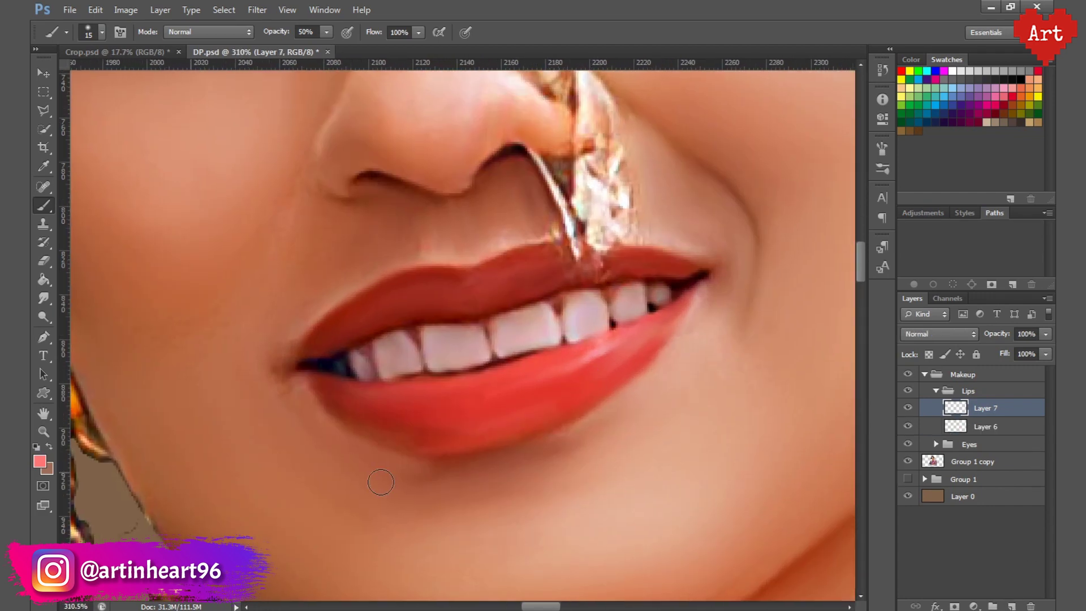
left_click(36, 448)
key("x")
key("bracketleft")
key("bracketleft")
mouse_move(436, 354)
left_mouse_down()
mouse_move(472, 332)
mouse_move(438, 364)
mouse_move(446, 355)
left_mouse_up()
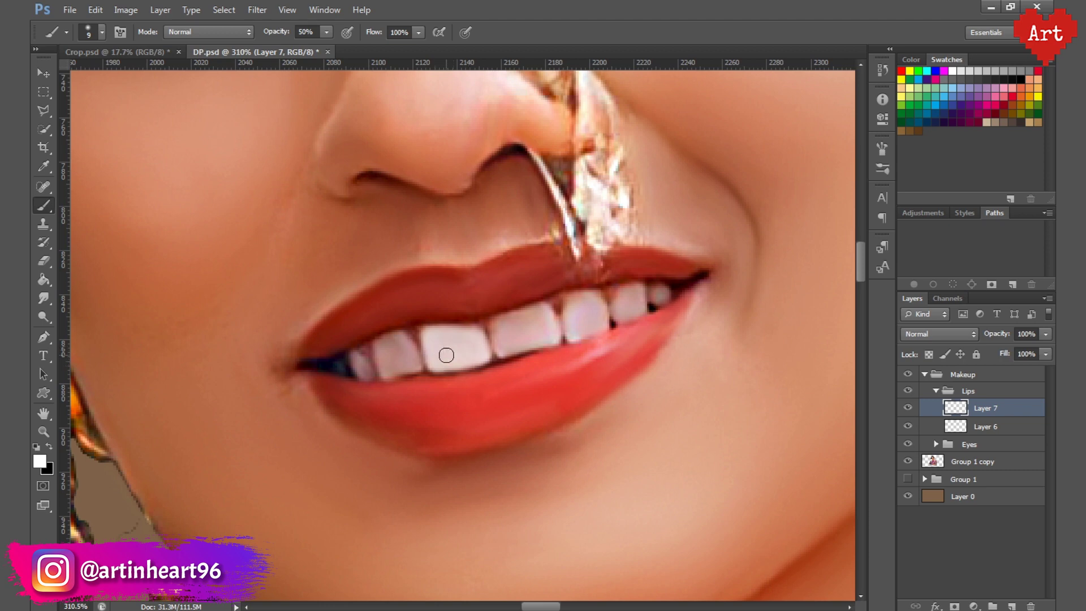
mouse_move(504, 330)
left_mouse_down()
mouse_move(536, 312)
mouse_move(512, 341)
mouse_move(582, 304)
mouse_move(572, 330)
mouse_move(635, 292)
mouse_move(618, 309)
left_mouse_up()
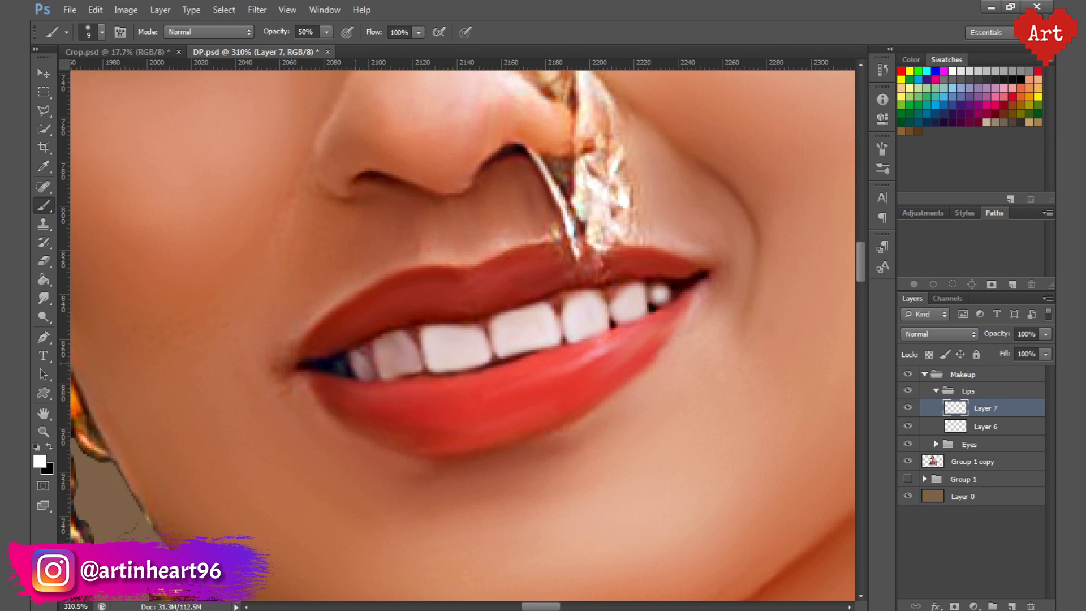
mouse_move(395, 347)
left_mouse_down()
mouse_move(412, 357)
mouse_move(359, 361)
mouse_move(368, 371)
left_mouse_up()
key("ctrl+0")
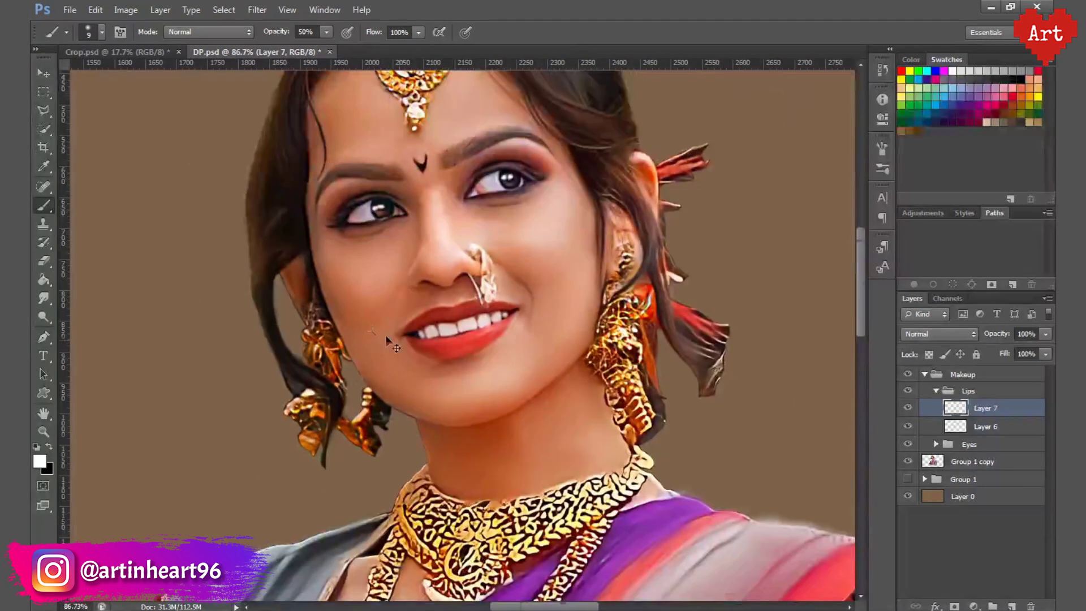
- Blend Layer 7 as Overlay at 50% opacity and save the file
left_click(939, 333)
left_click(927, 185)
left_click(1026, 334)
type("50")
key("Return")
key("ctrl+s")
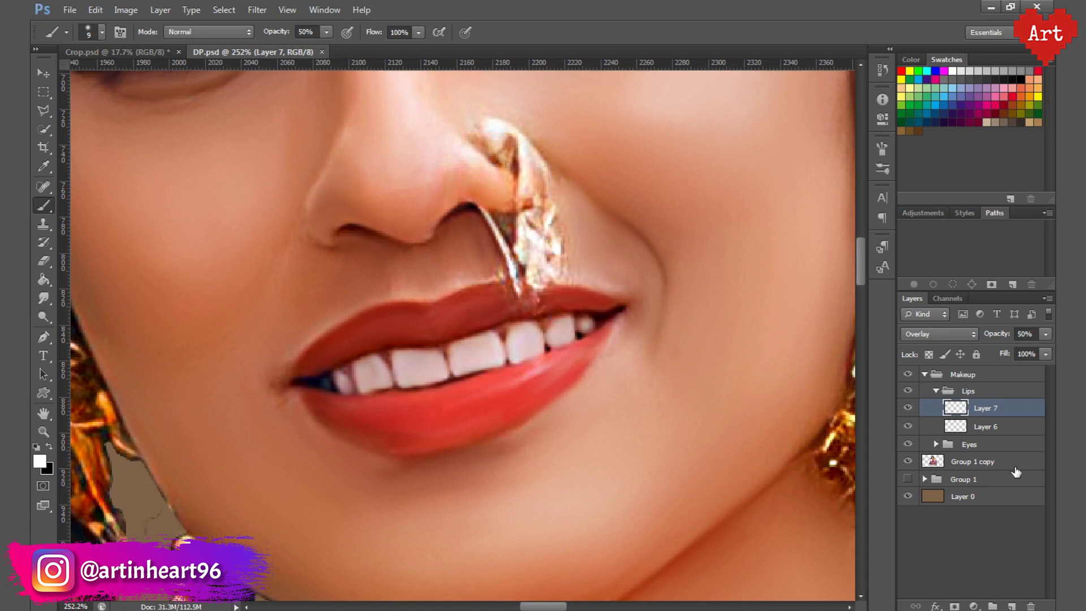
- Add Layer 8 and draw a closed Pen path tracing the outline of the lips
left_click(1012, 605)
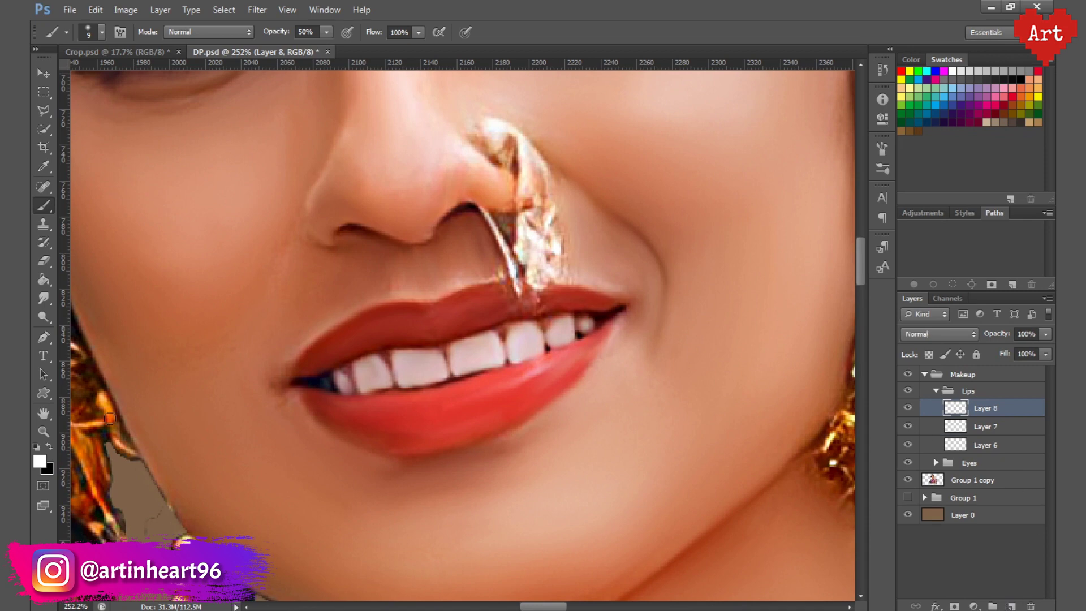
left_click(43, 337)
left_click_drag(466, 378, 432, 368)
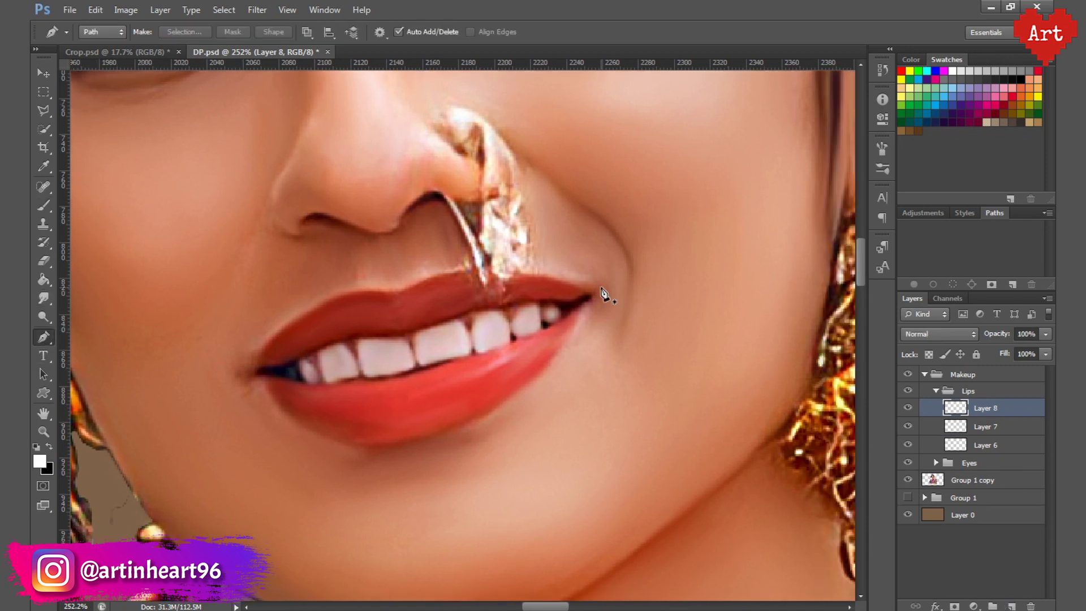
left_click_drag(585, 299, 543, 374)
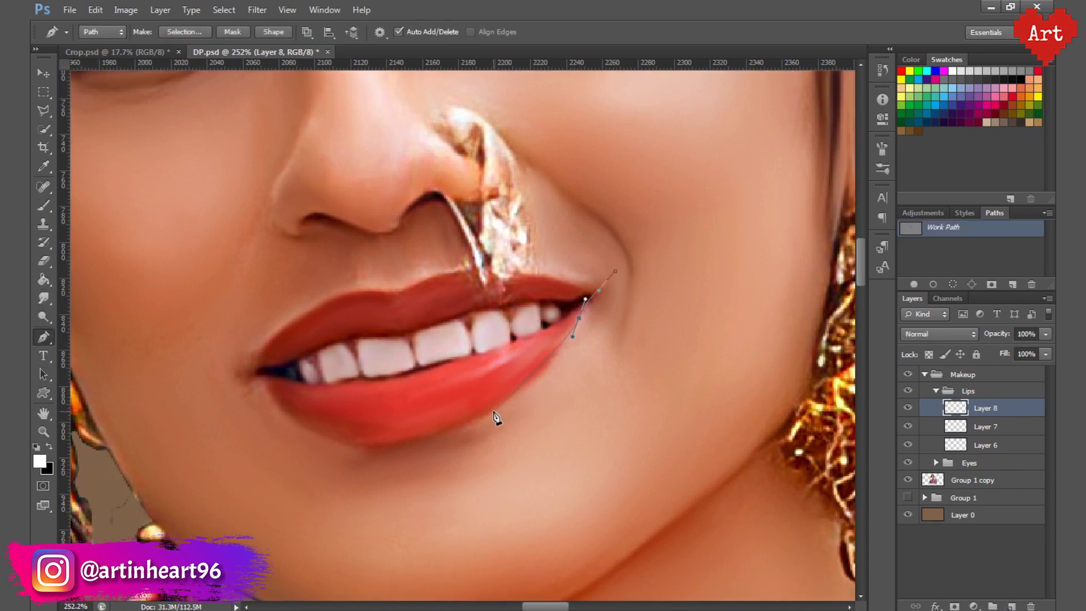
left_click_drag(493, 411, 440, 438)
left_click(357, 452)
left_click_drag(356, 451, 310, 445)
mouse_move(275, 404)
left_mouse_down()
mouse_move(261, 391)
mouse_move(284, 419)
left_mouse_up()
left_click_drag(237, 363, 277, 333)
left_click_drag(380, 292, 396, 288)
left_click_drag(534, 273, 556, 277)
- Set a 6 px full-opacity brush and stroke the lip path with it
key("b")
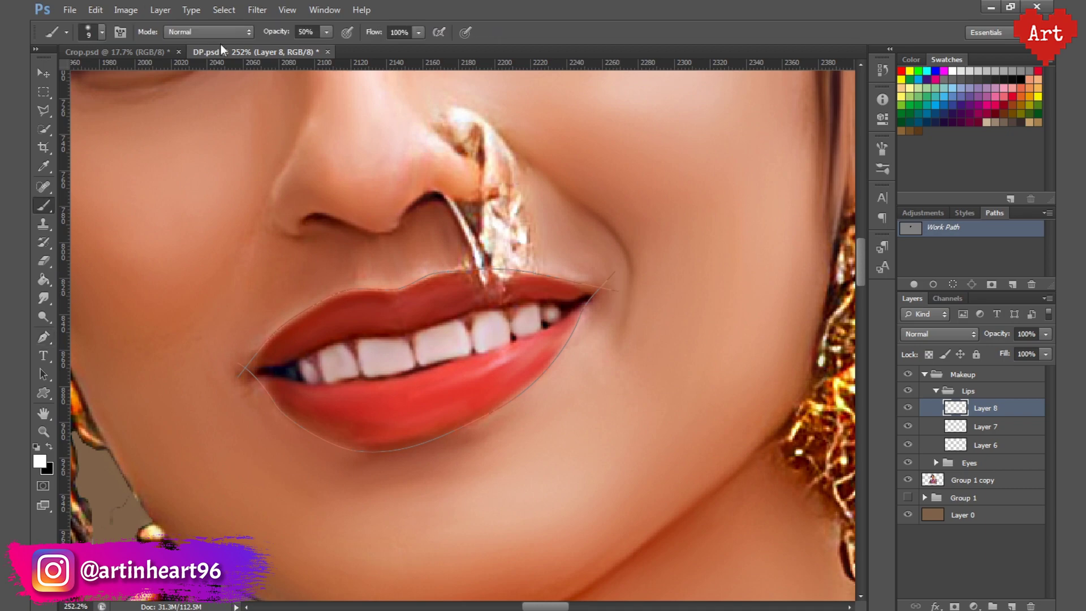
right_click(173, 109)
double_click(178, 60)
type("6")
key("Return")
left_click(360, 253, "ctrl+alt")
key("0")
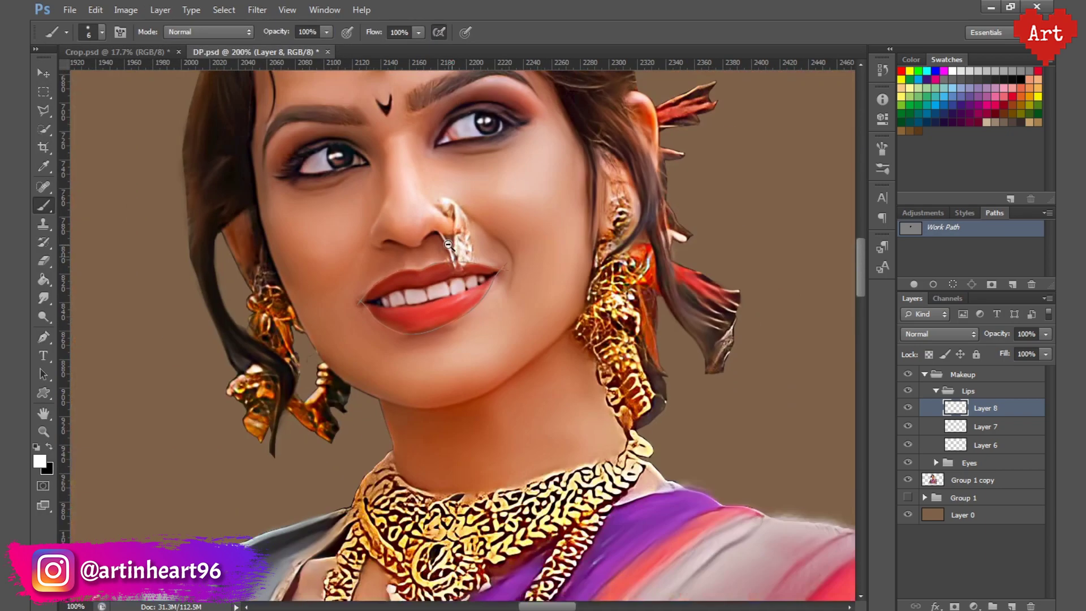
key("ctrl+minus")
right_click(942, 226)
left_click(940, 308)
left_click(633, 208)
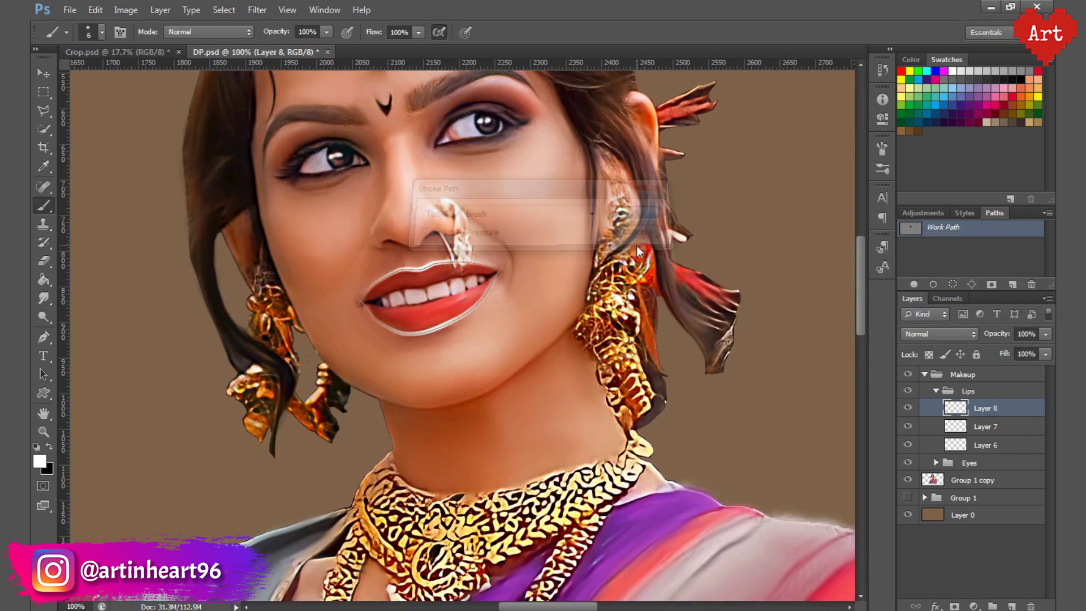
- Undo the thick stroke, set the brush to 4 px, and re-stroke the lip path with tapered ends
key("ctrl+z")
left_click(102, 32)
double_click(170, 61)
type("1")
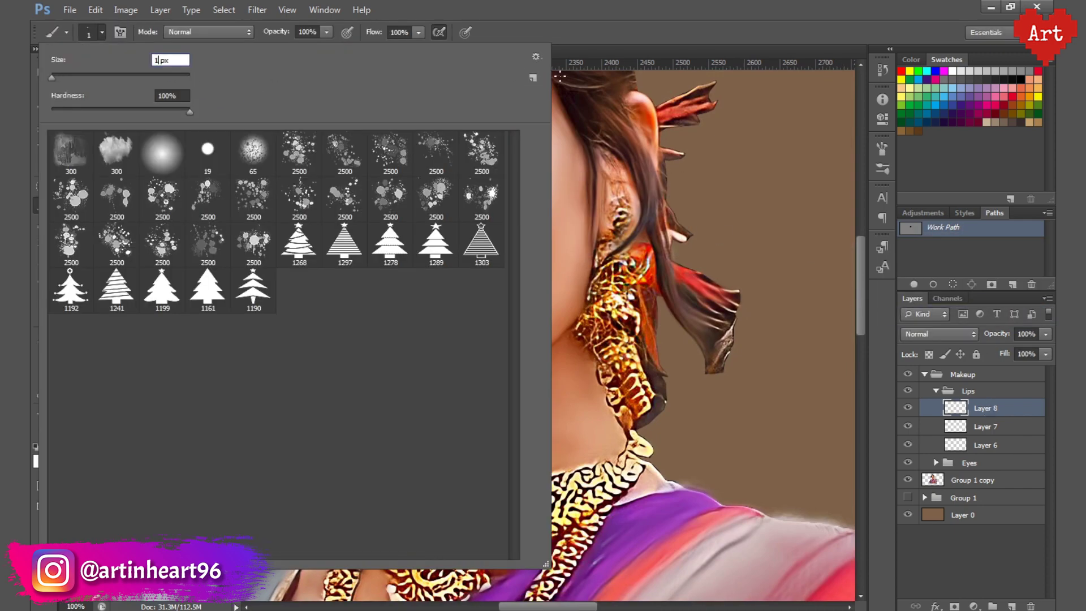
key("Return")
left_click(104, 34)
left_click(160, 60)
key("Return")
right_click(939, 237)
left_click(922, 314)
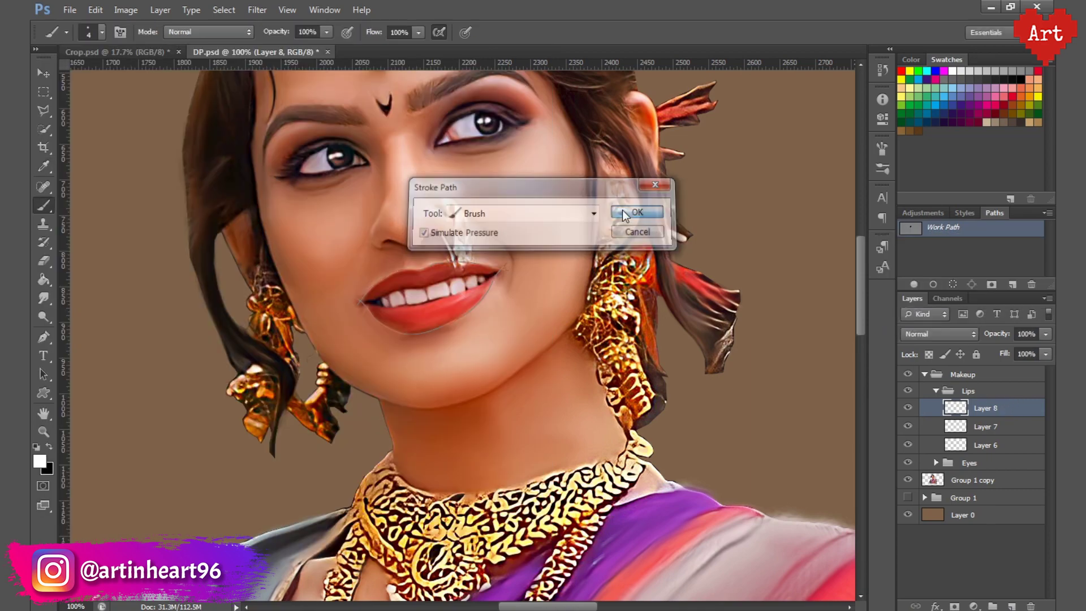
left_click(634, 213)
left_click(978, 261)
- Undo the stroke and reshape the lip path's corner and curve points to fit the lips
scroll(536, 446, "down", 2)
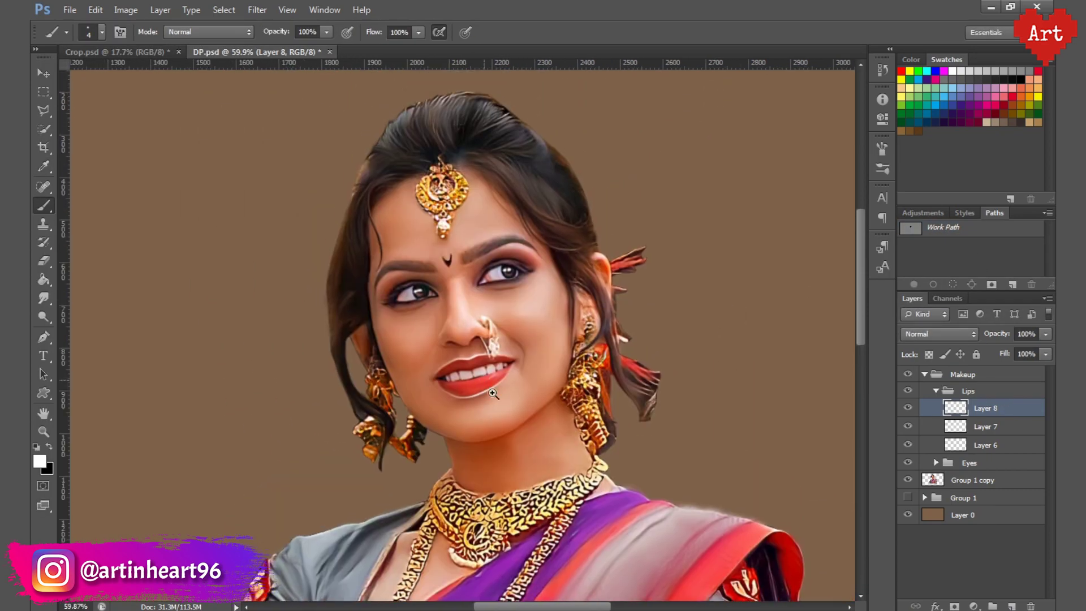
scroll(536, 447, "up", 4)
key("ctrl+z")
scroll(547, 357, "up", 5)
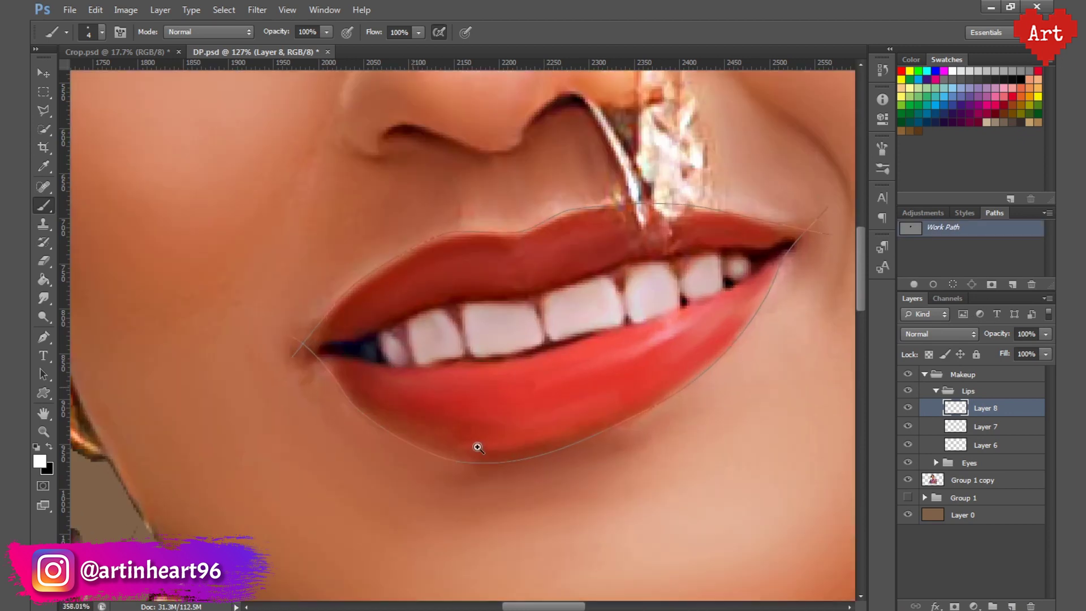
left_click_drag(579, 456, 444, 450)
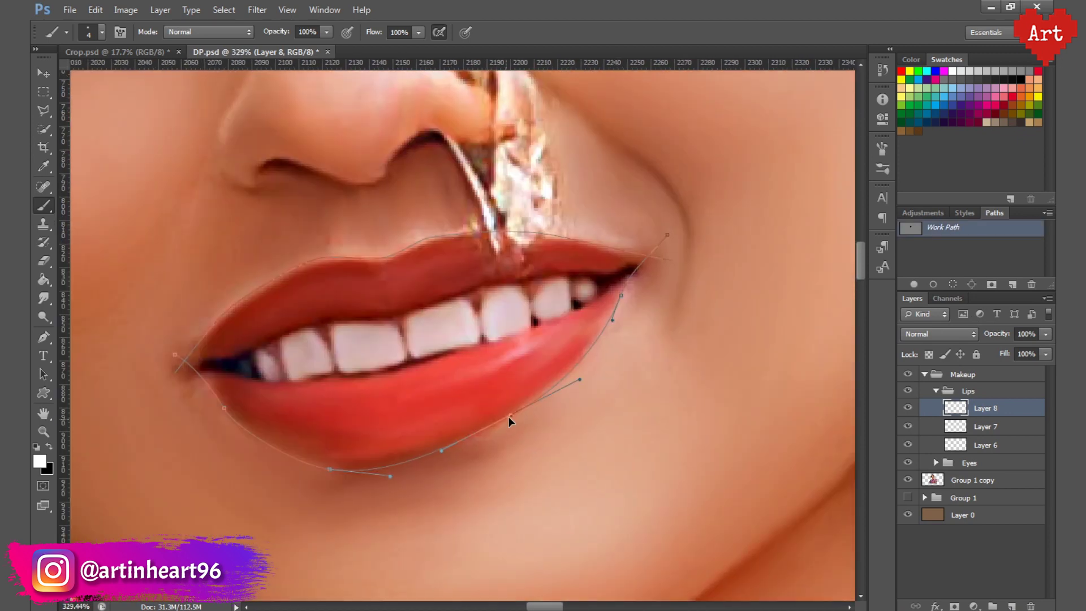
left_click_drag(508, 417, 517, 416)
left_click_drag(330, 469, 338, 469)
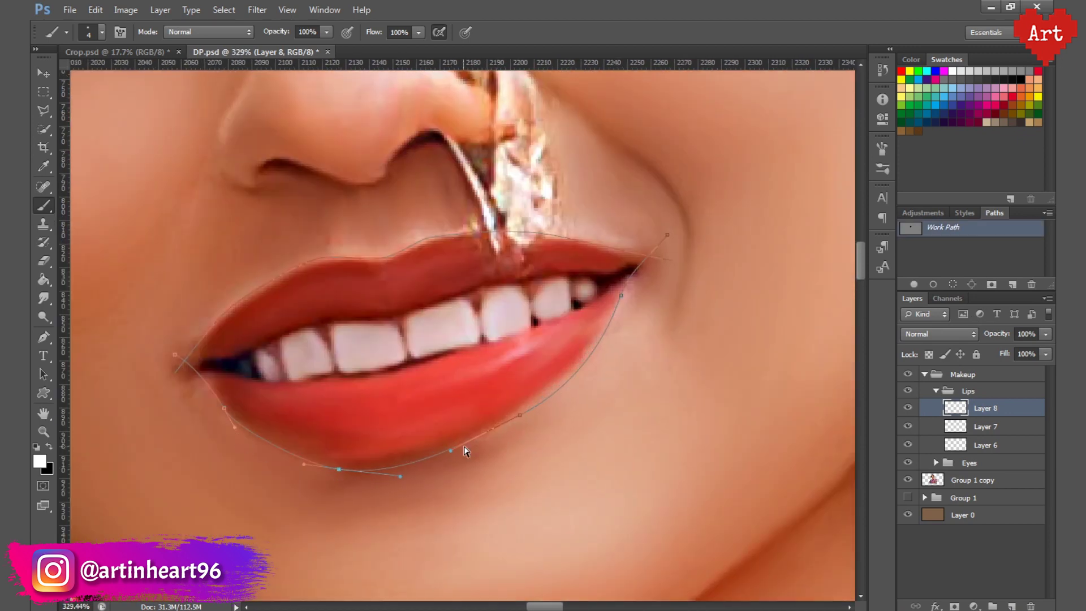
left_click_drag(518, 416, 590, 371)
left_click_drag(399, 476, 416, 470)
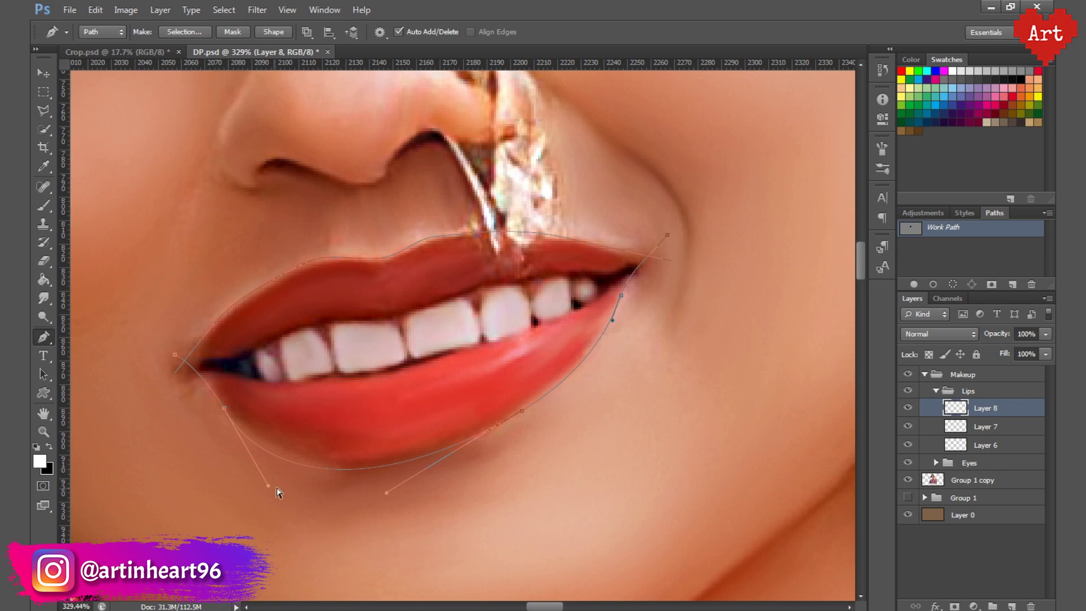
left_click_drag(276, 488, 297, 482)
left_click_drag(177, 358, 200, 342)
left_click(437, 465, "ctrl")
- Stroke the refined lip path with the white brush and hide the path outline
scroll(399, 492, "down", 2)
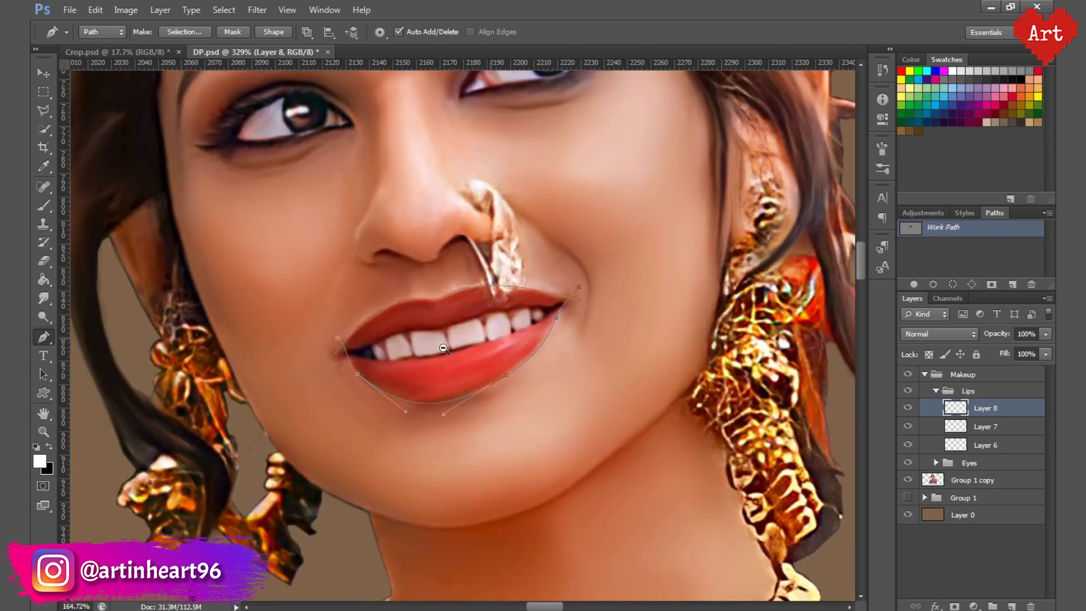
scroll(399, 492, "down", 1)
right_click(957, 232)
left_click(633, 211)
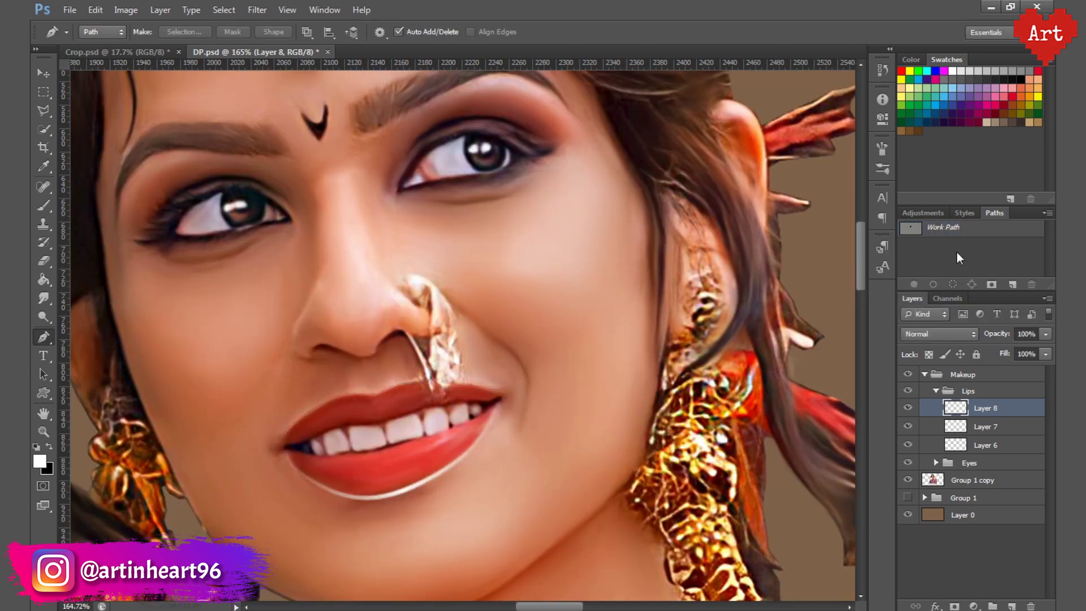
left_click(952, 229)
right_click(952, 229)
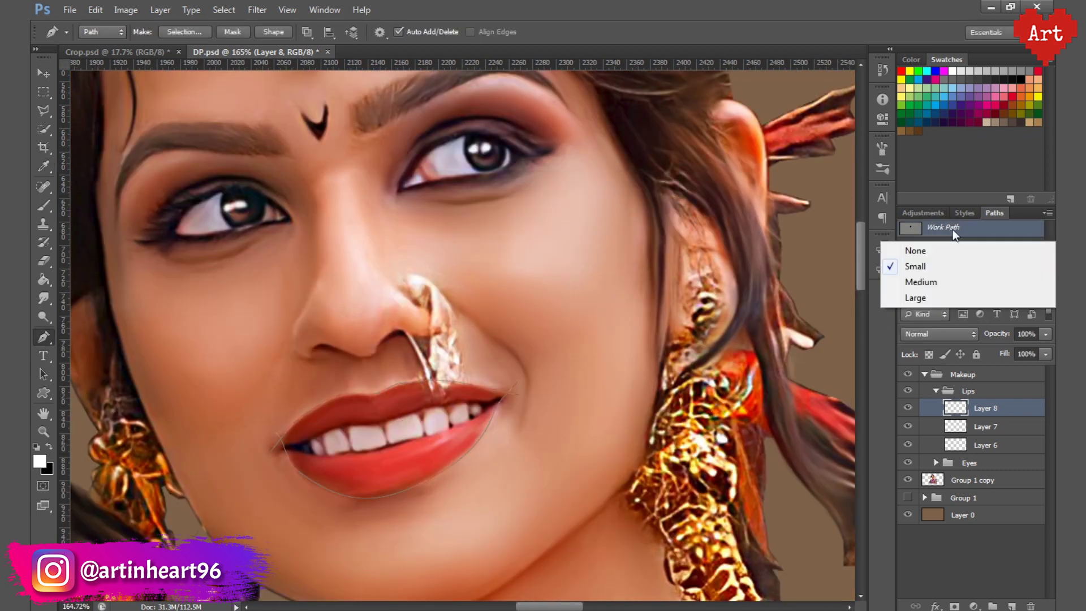
left_click(934, 311)
left_click(640, 213)
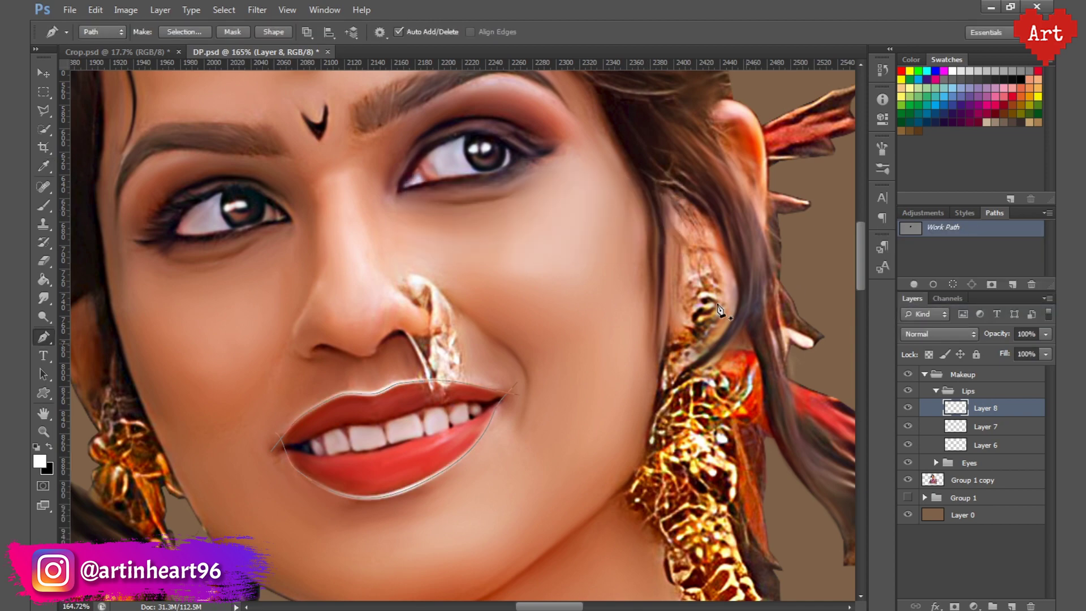
left_click(963, 259)
key("ctrl+0")
- Apply a 0.5-pixel Gaussian Blur to the white lip outline, then collapse the Lips group
mouse_move(567, 225)
left_mouse_down()
mouse_move(442, 230)
mouse_move(509, 232)
left_mouse_up()
left_click(257, 10)
mouse_move(263, 154)
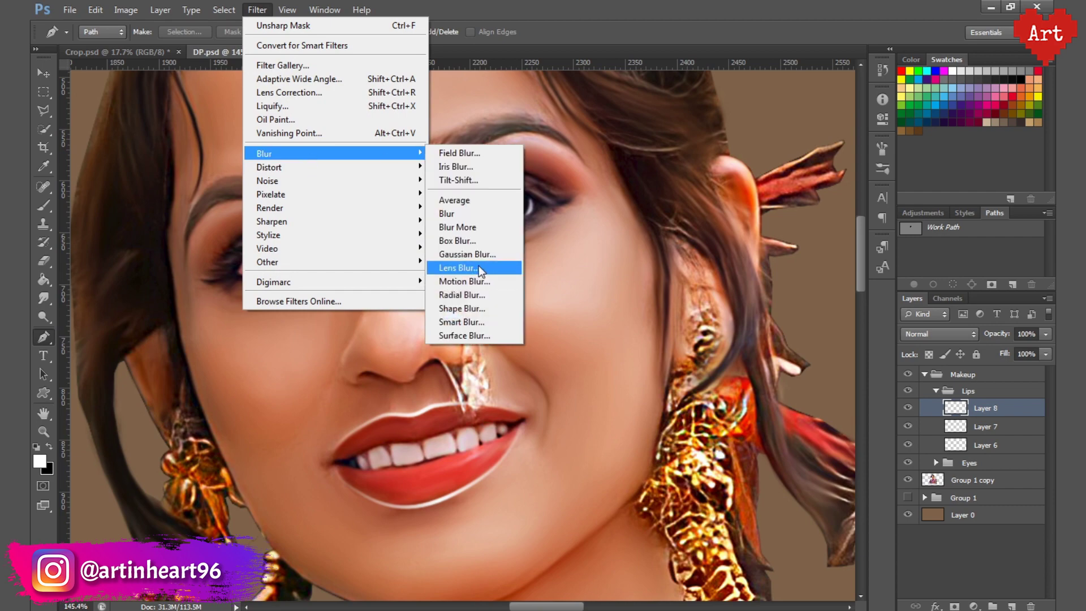
left_click(467, 254)
type("1")
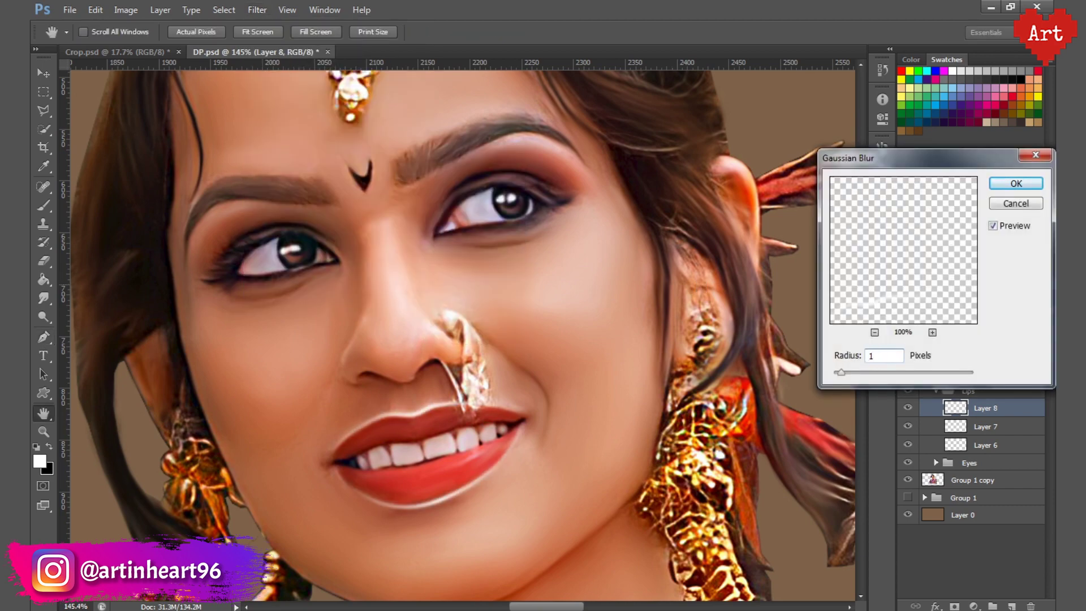
type("0.5")
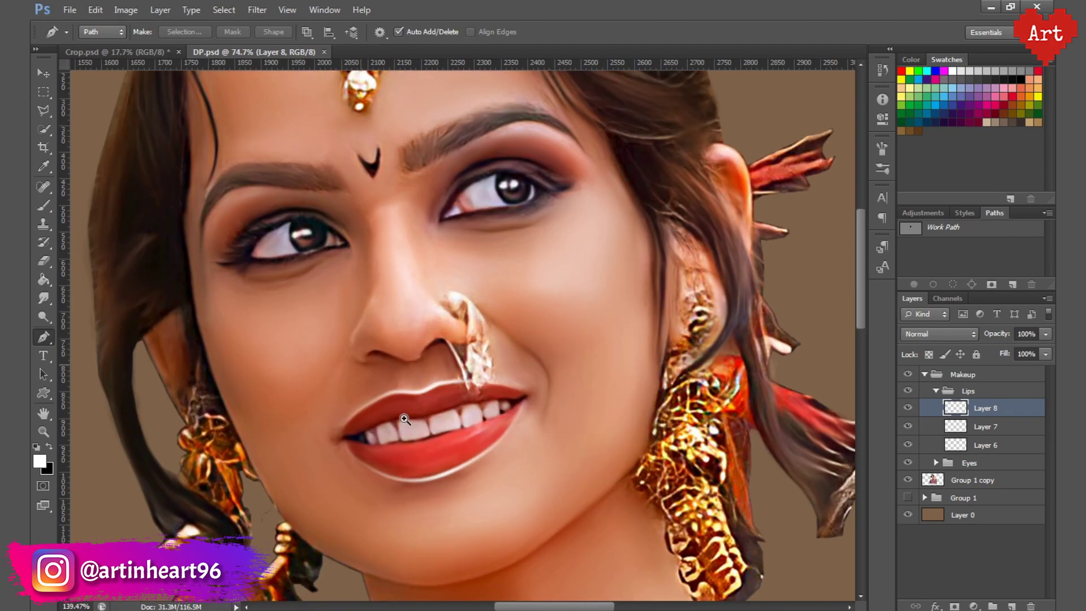
scroll(405, 419, "up", 5)
left_click(963, 375)
- Add a new layer in the Makeup group and sample a brown foreground colour from the nose shading
left_click(936, 391)
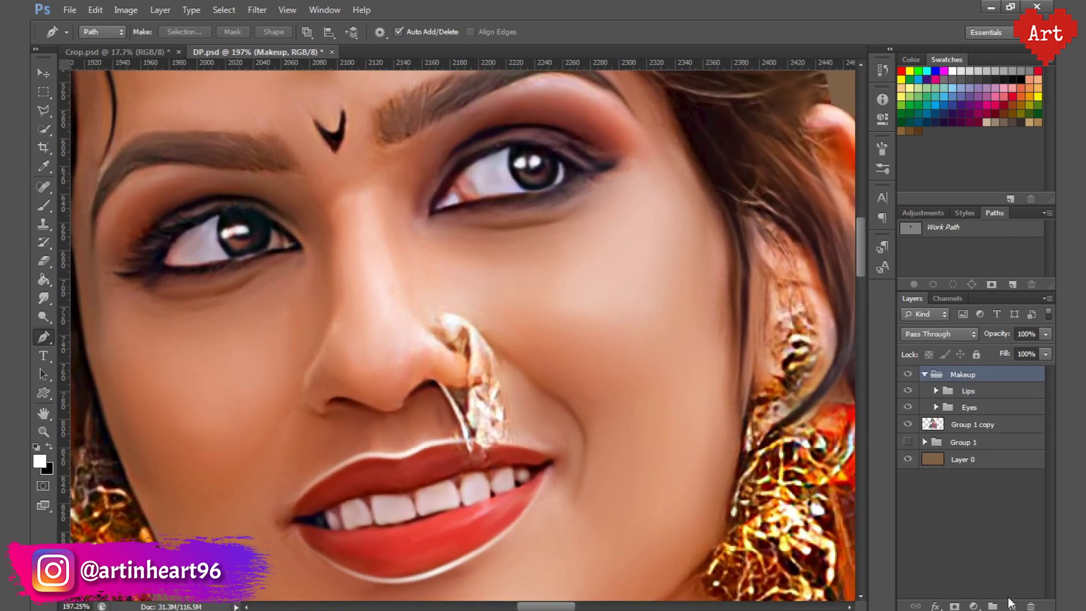
left_click(1011, 604)
left_click(40, 461)
left_click(339, 395)
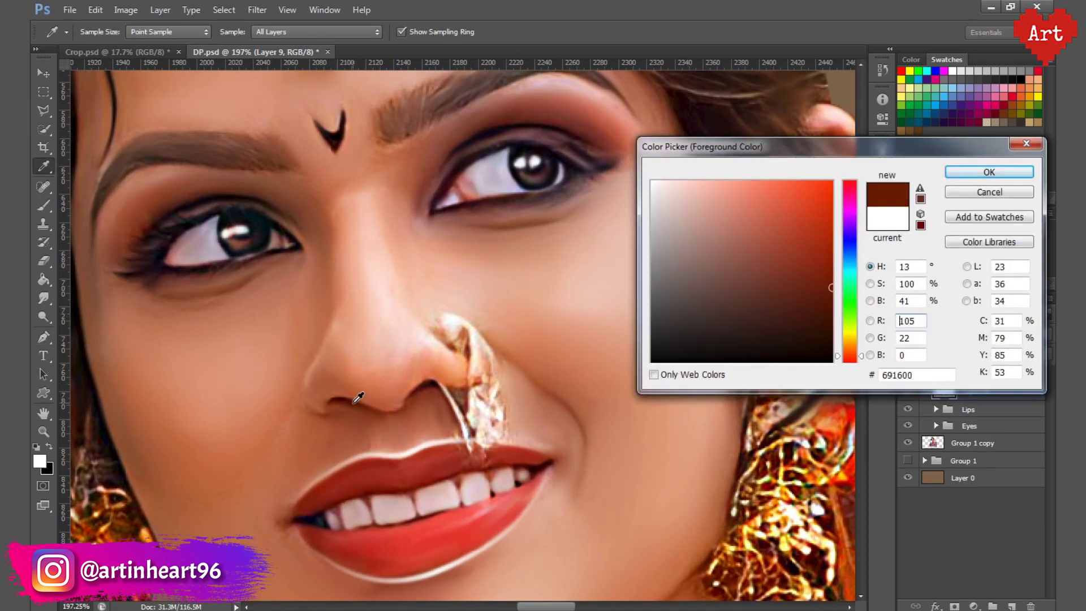
left_click_drag(358, 397, 401, 406)
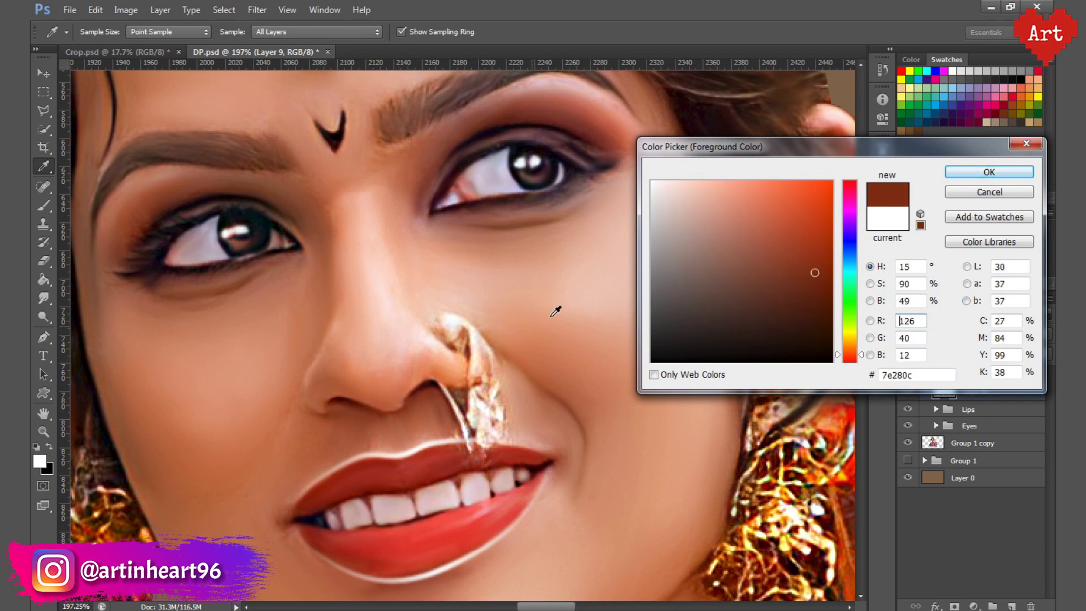
scroll(292, 436, "up", 1)
left_click(391, 407)
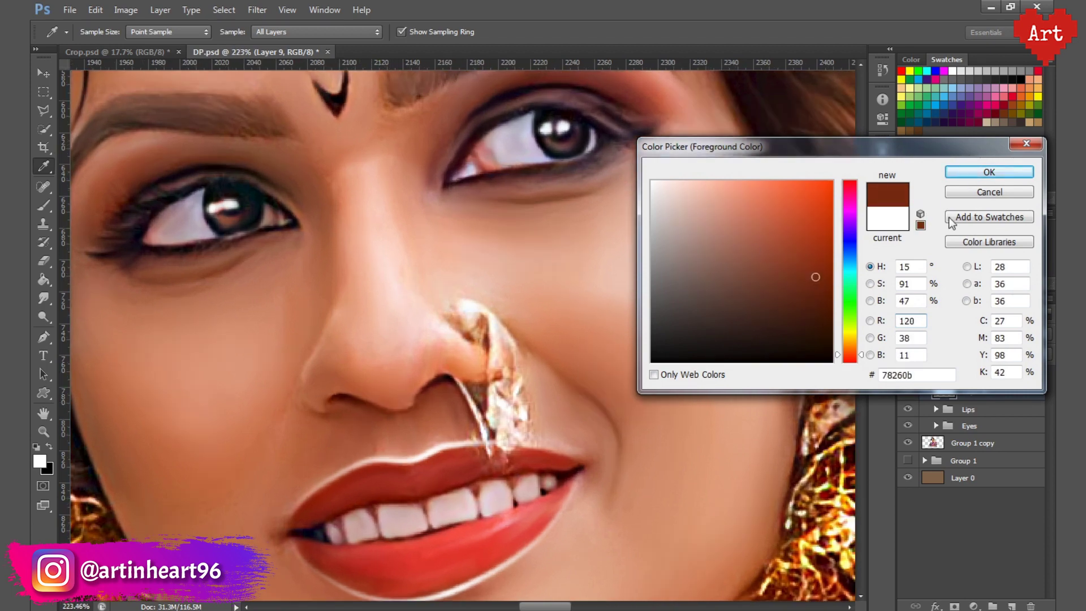
left_click(989, 172)
- Save the lip work path under its default name, Path 1
key("p")
right_click(965, 225)
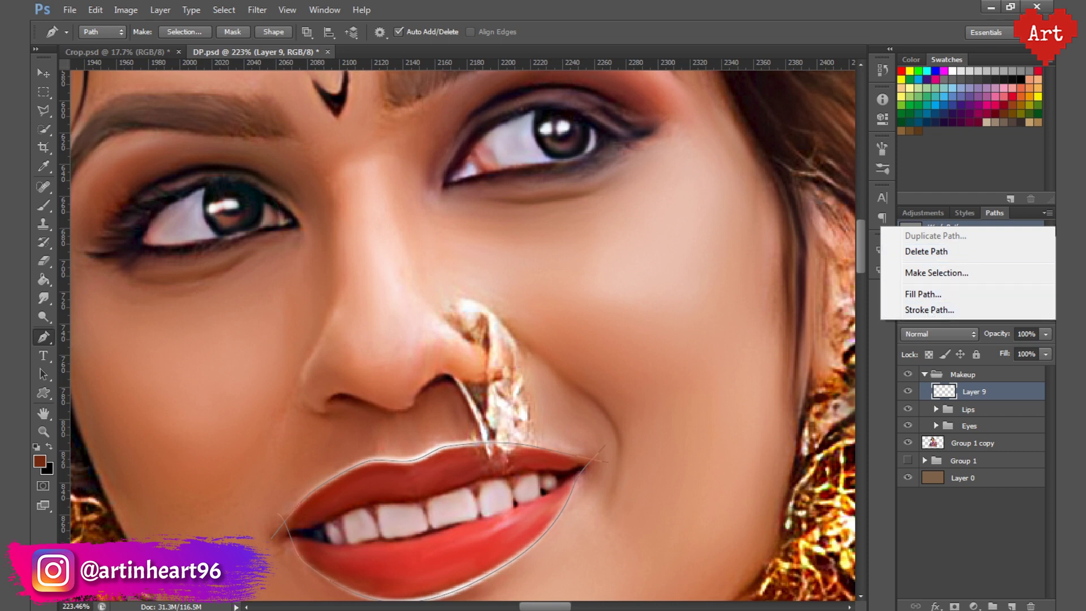
left_click(1046, 213)
left_click(981, 225)
key("Return")
left_click(924, 249)
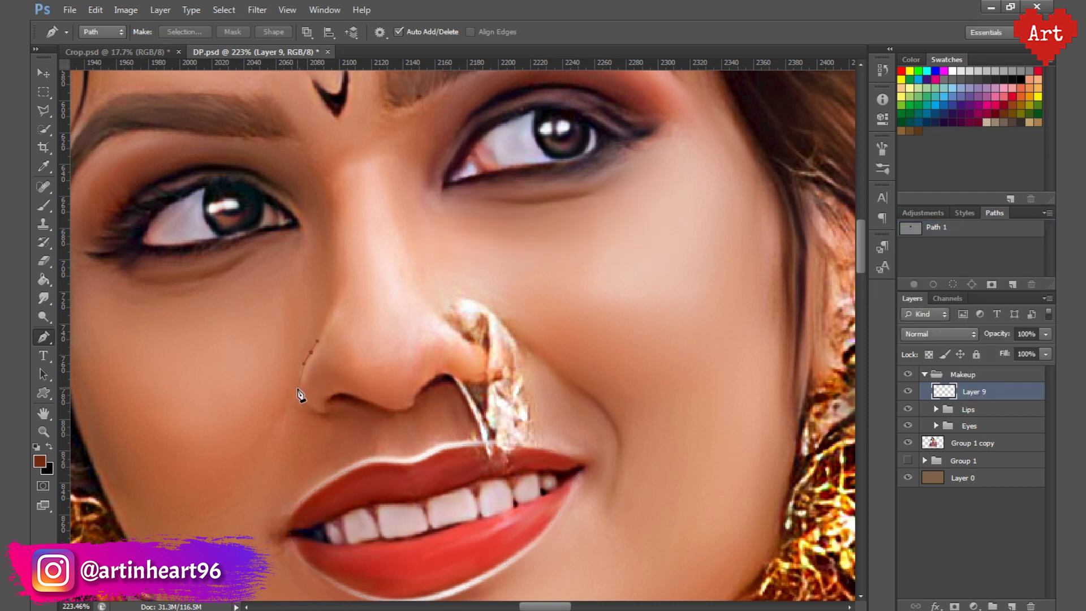
- Draw a Pen path along the side of the nose and under the nostril
left_click(311, 352)
left_click(303, 362)
left_click(293, 378)
left_click(298, 393)
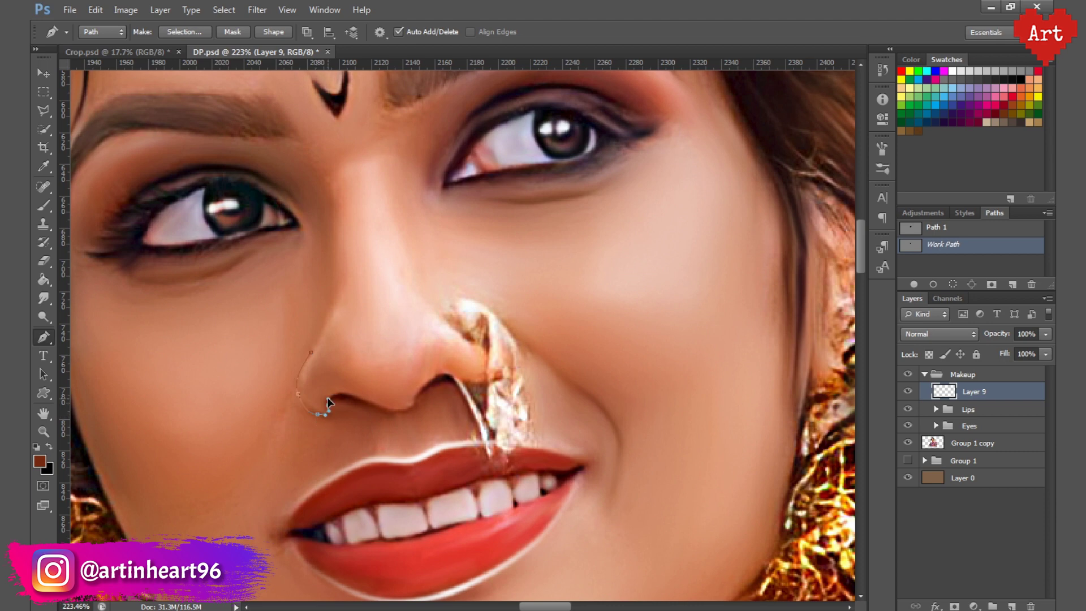
left_click(389, 408)
left_click(412, 408)
mouse_move(418, 395)
left_mouse_down()
mouse_move(435, 382)
mouse_move(490, 383)
left_mouse_up()
- Stroke the nose path with the brush and hide the path outline
key("b")
left_click(101, 32)
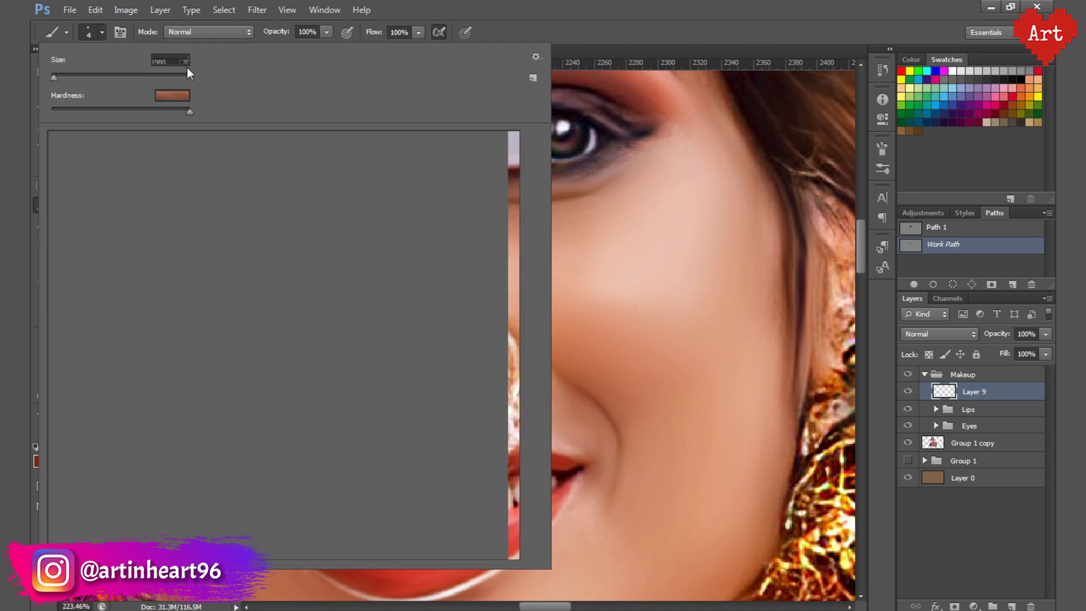
type("2")
key("Return")
right_click(984, 246)
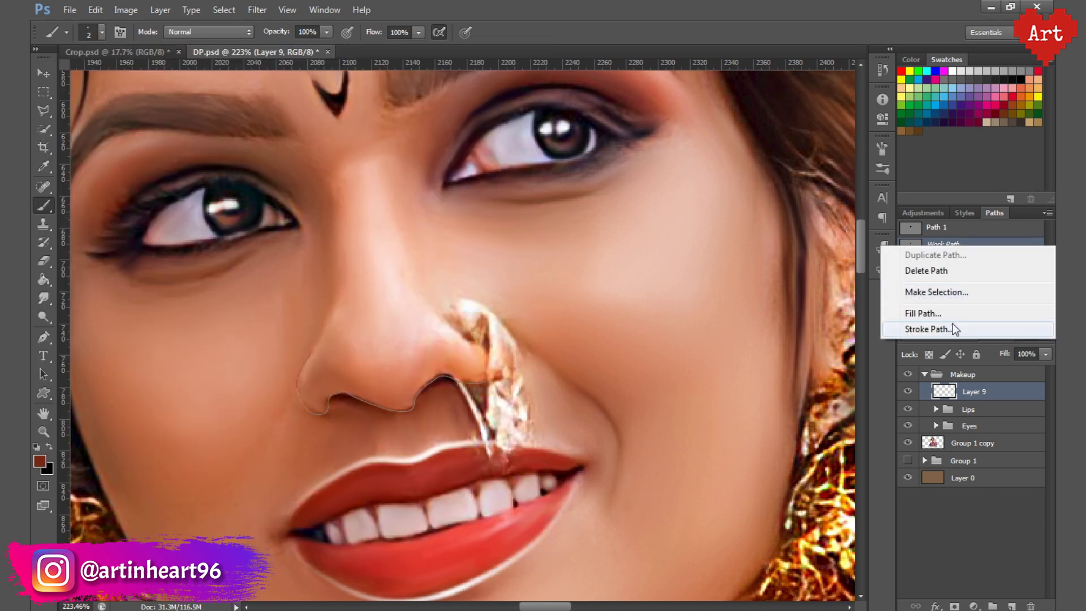
left_click(952, 326)
left_click(635, 213)
left_click(980, 275)
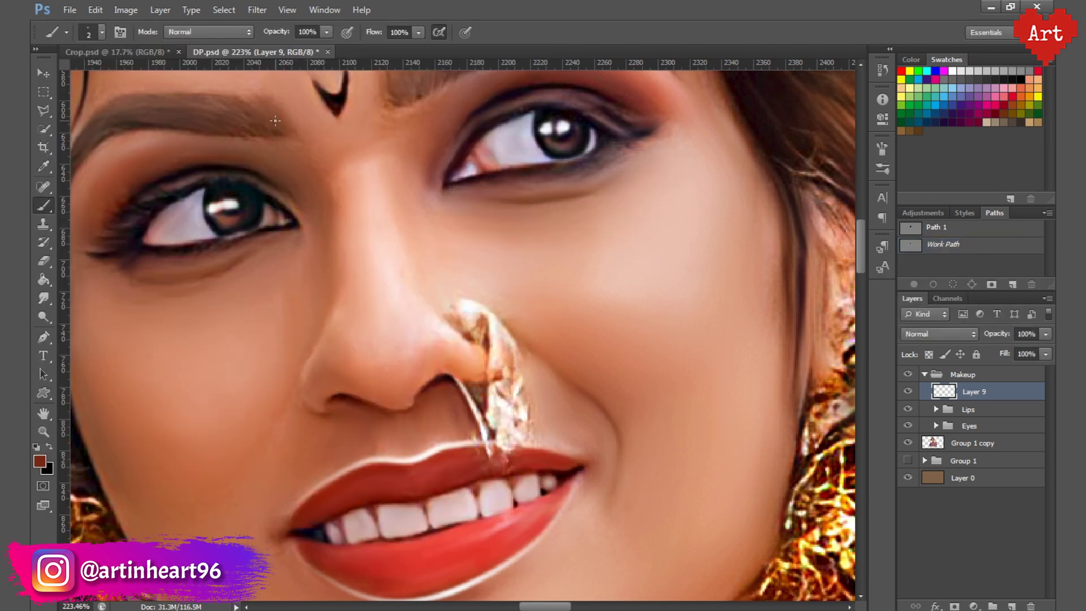
- Set the brush to 3 px and stroke the lips path with it
left_click(66, 32)
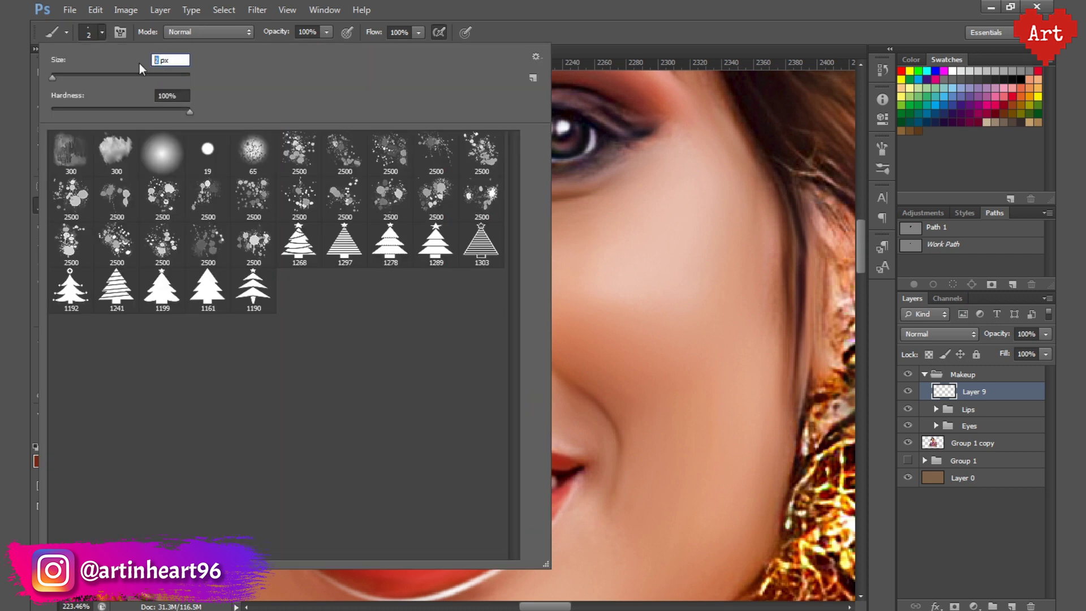
type("3")
key("Return")
right_click(949, 229)
left_click(949, 313)
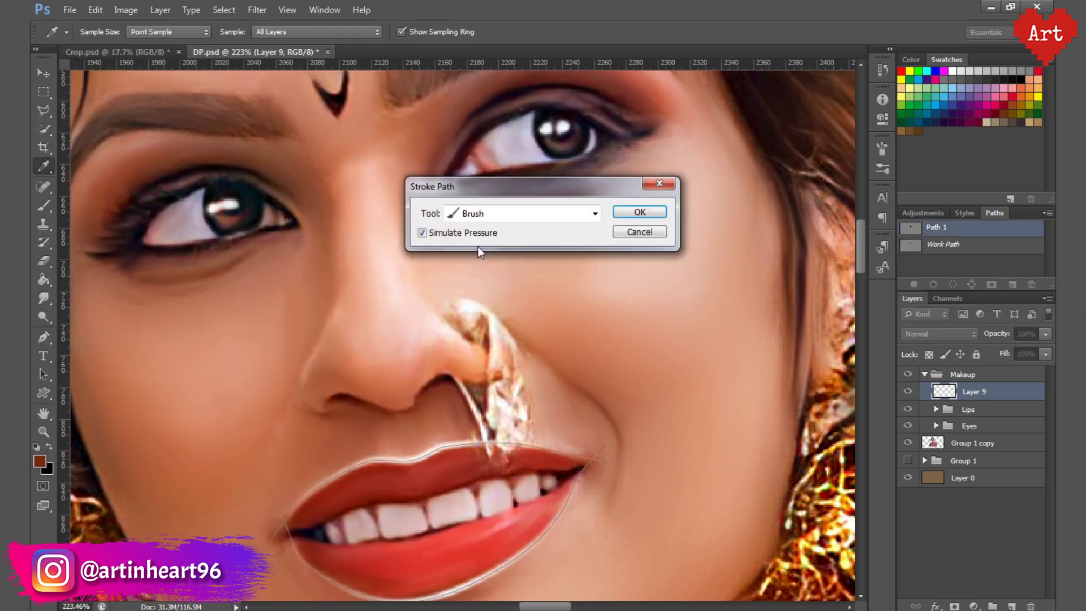
key("Return")
- Stroke the nose work path with the 3 px brush and hide its outline
right_click(927, 247)
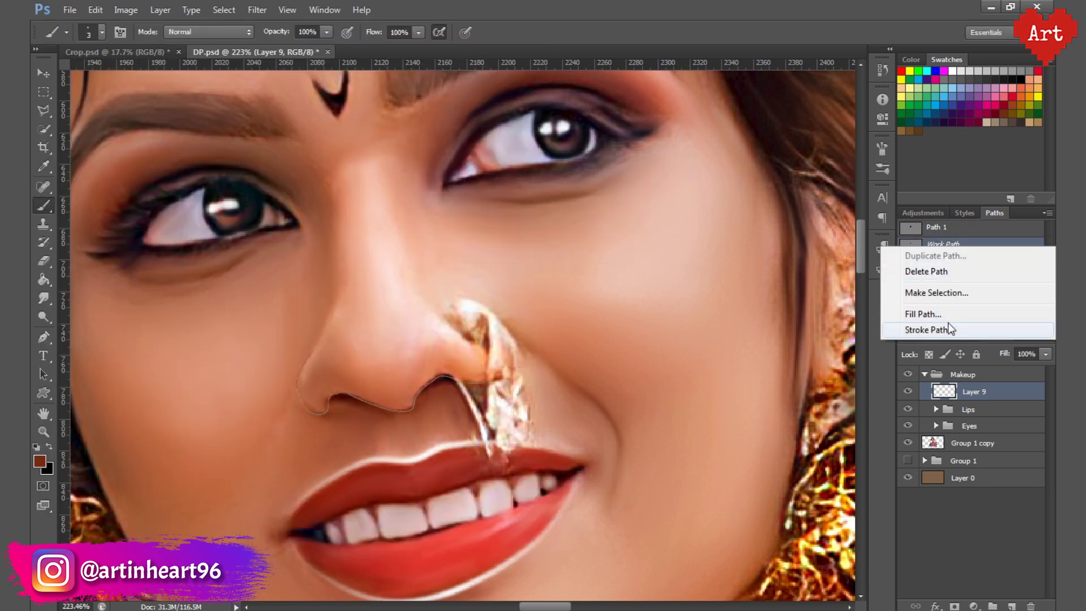
left_click(947, 328)
key("Return")
left_click(948, 270)
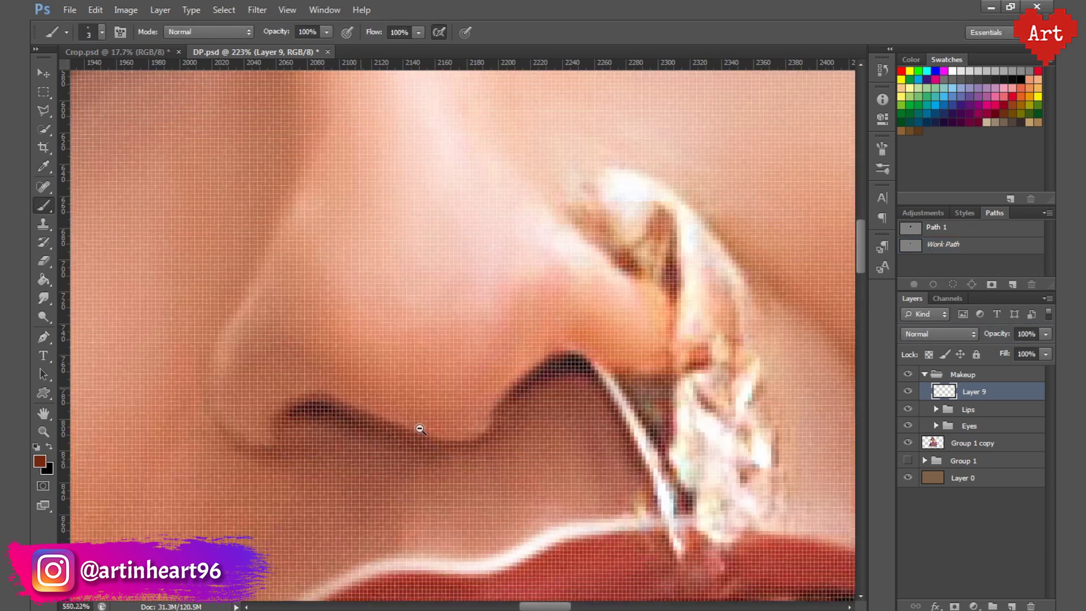
scroll(396, 367, "up", 5)
scroll(382, 365, "down", 8)
scroll(381, 365, "up", 3)
scroll(390, 446, "up", 2)
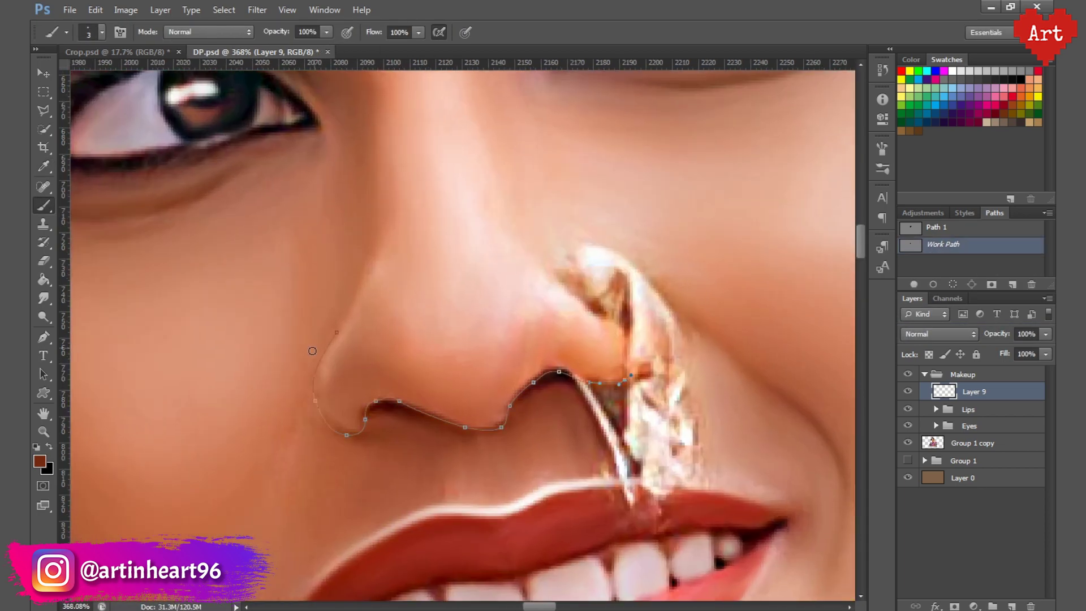
- Extend the nose path up along the nostril and stroke it again
key("p")
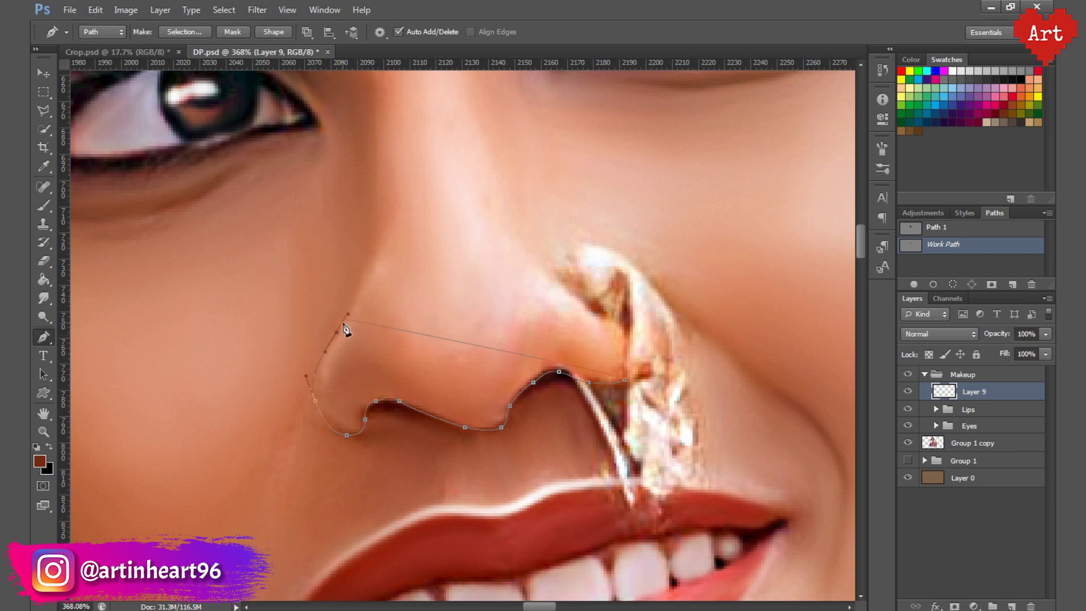
key("Escape")
left_click(337, 332)
left_click(348, 313)
right_click(921, 250)
left_click(917, 331)
left_click(646, 215)
left_click(962, 267)
- Bring the nose path back, add two more points, and re-stroke it with the brush
key("ctrl+z")
left_click(348, 310)
left_click(323, 357)
left_click(315, 370)
right_click(934, 245)
left_click(911, 320)
left_click(638, 212)
key("Return")
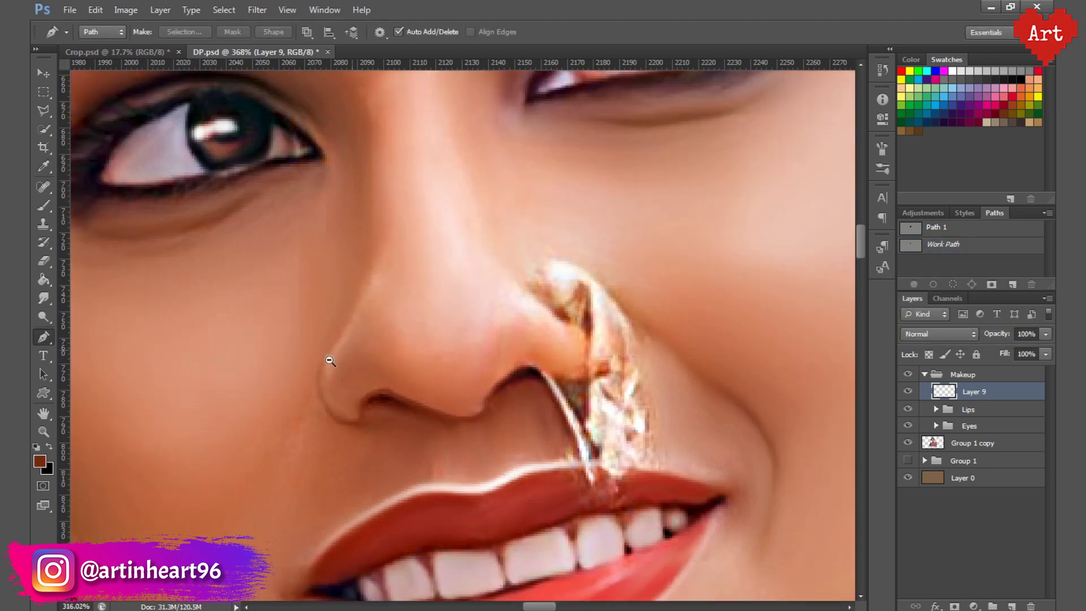
scroll(554, 419, "down", 5)
left_click(939, 333)
- Set Layer 9 to Overlay blending, then switch it back to Normal
left_click(927, 182)
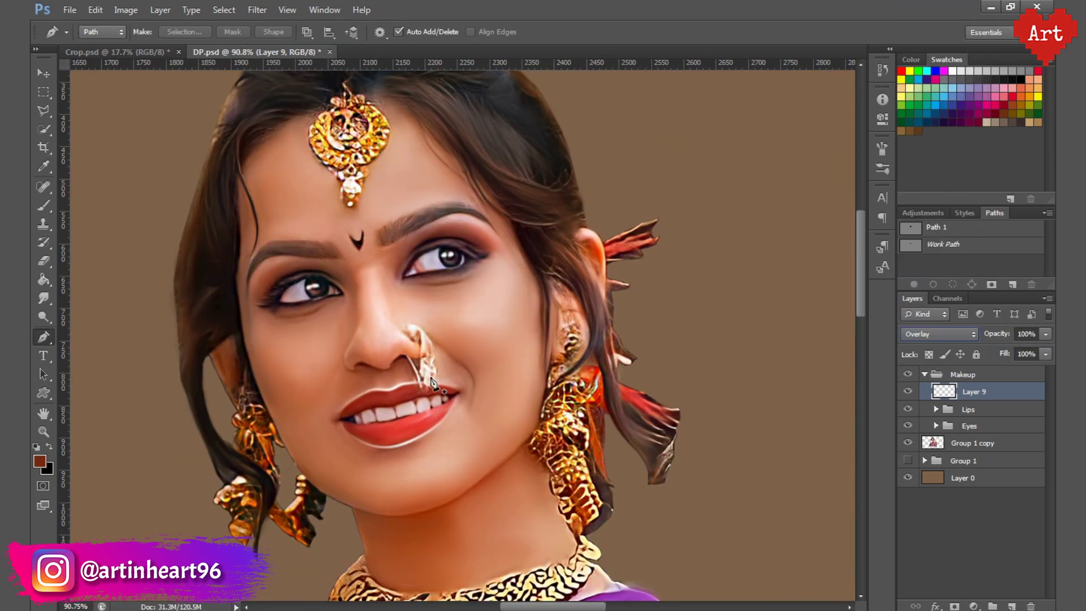
scroll(387, 361, "up", 3)
scroll(387, 361, "down", 2)
left_click(960, 332)
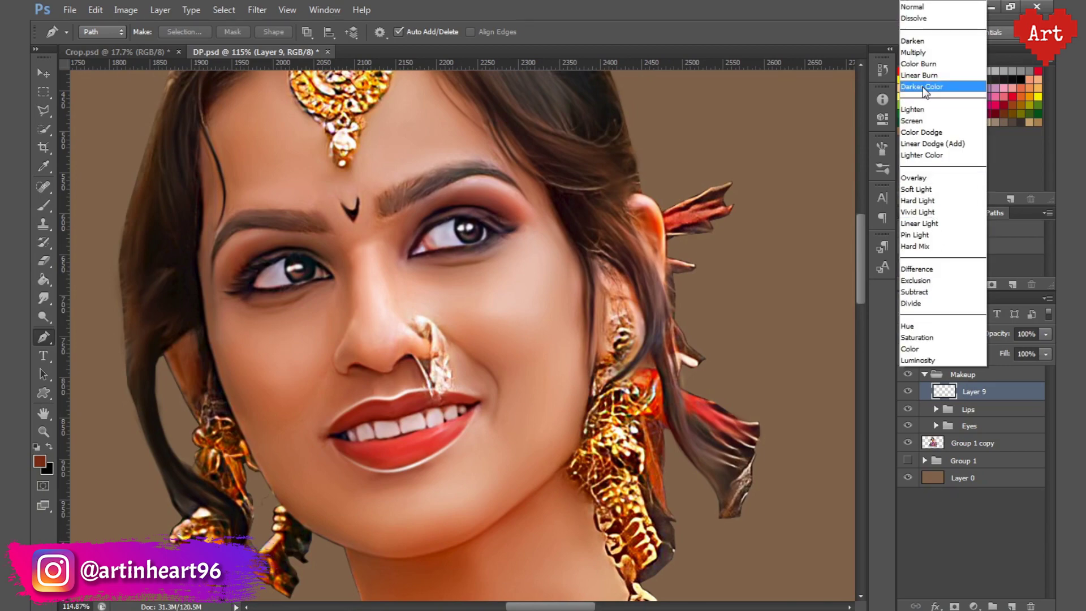
left_click(923, 7)
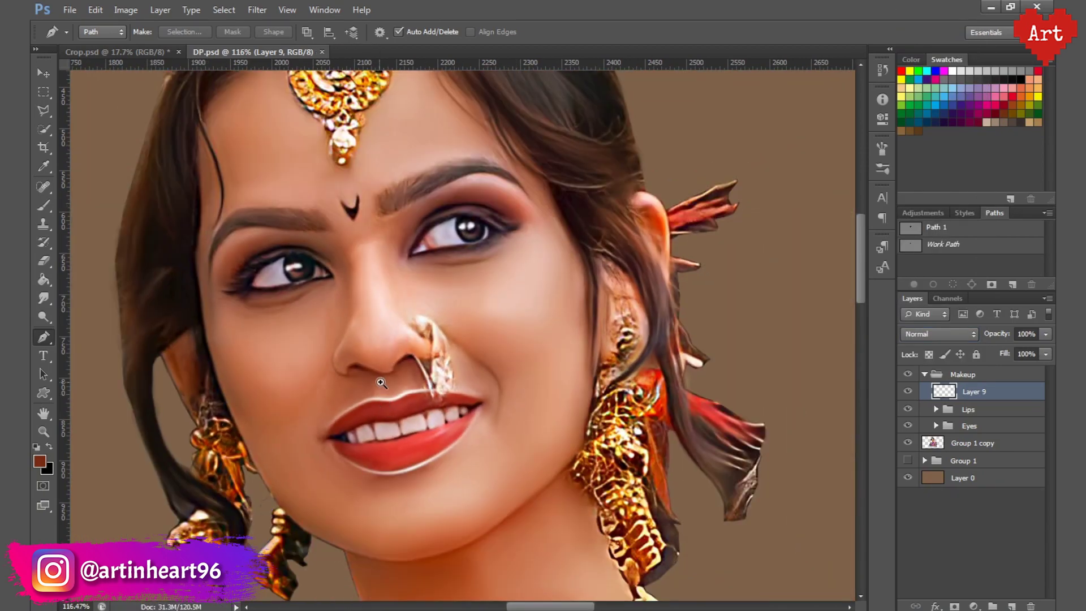
- Select the Brush and lower its painting opacity from 30% to 10%
left_click_drag(399, 383, 430, 395)
key("b")
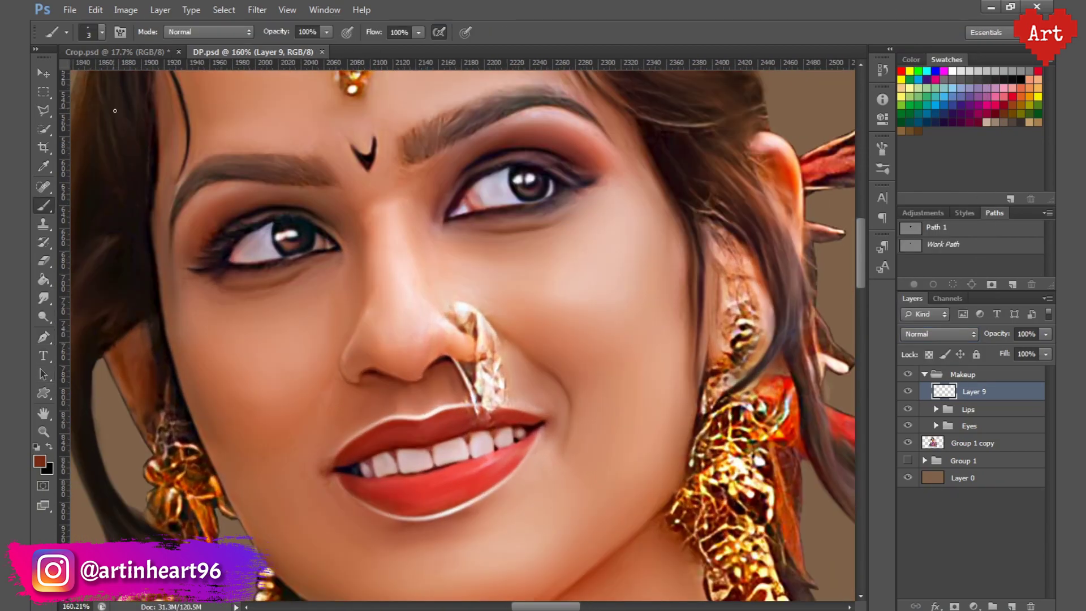
right_click(137, 154)
left_click(681, 7)
left_click(306, 32)
type("30")
key("Return")
left_click(300, 32)
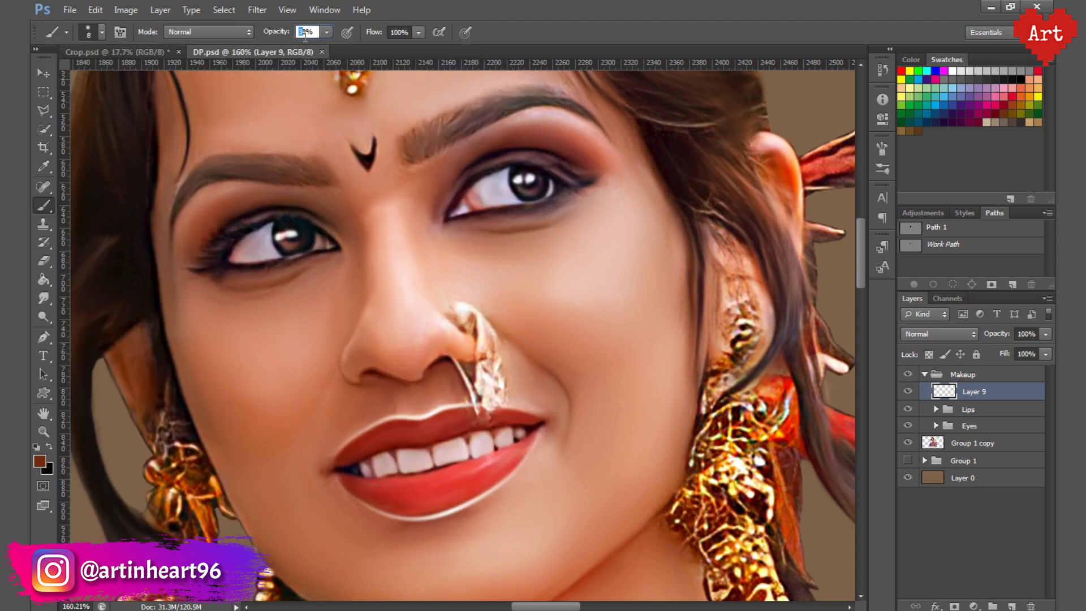
type("10")
key("Return")
- Switch to the Eraser and scroll around the nose and mouth area
key("e")
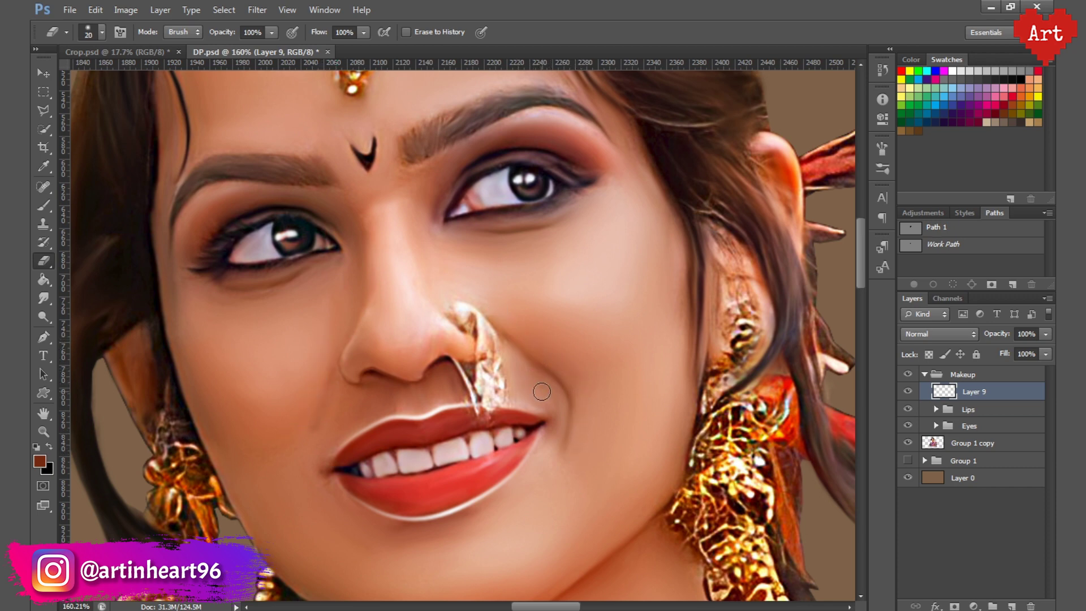
scroll(541, 391, "down", 5)
scroll(423, 396, "up", 2)
scroll(424, 382, "up", 3)
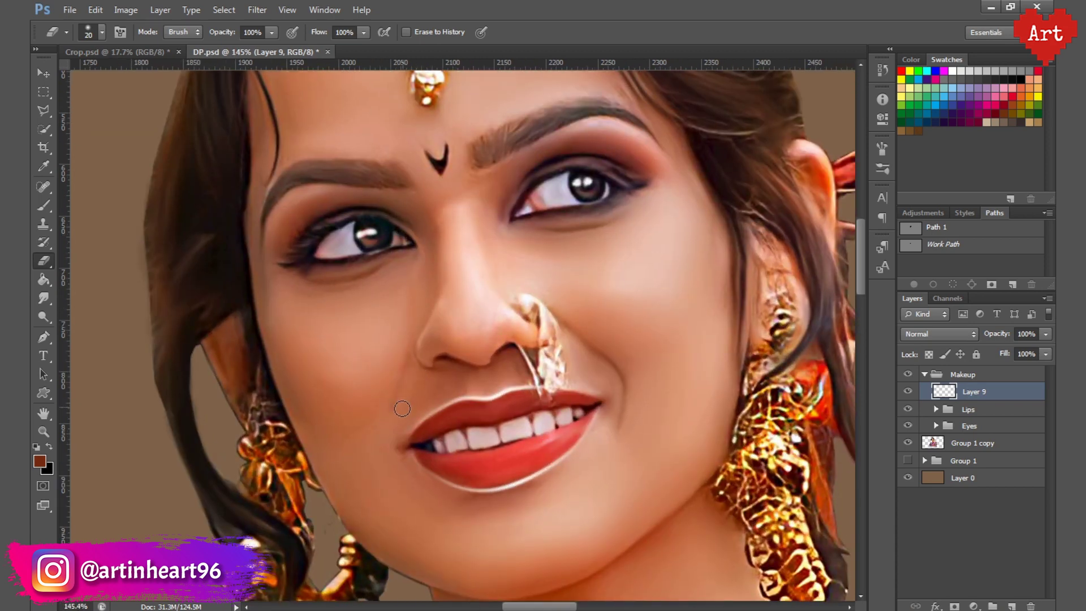
scroll(403, 409, "down", 3)
scroll(425, 404, "up", 2)
scroll(441, 413, "down", 3)
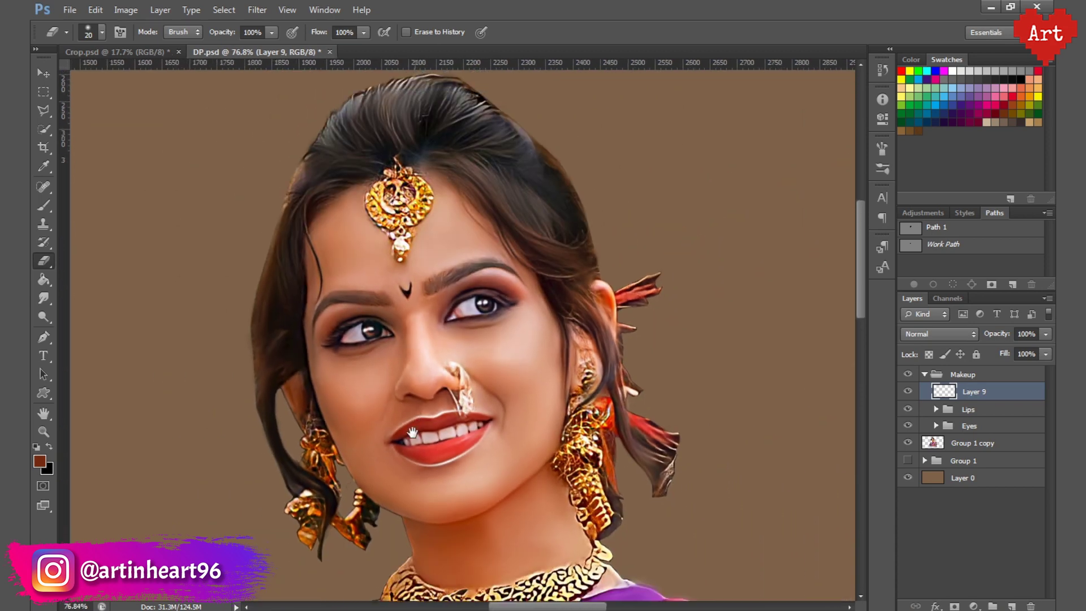
scroll(463, 403, "up", 2)
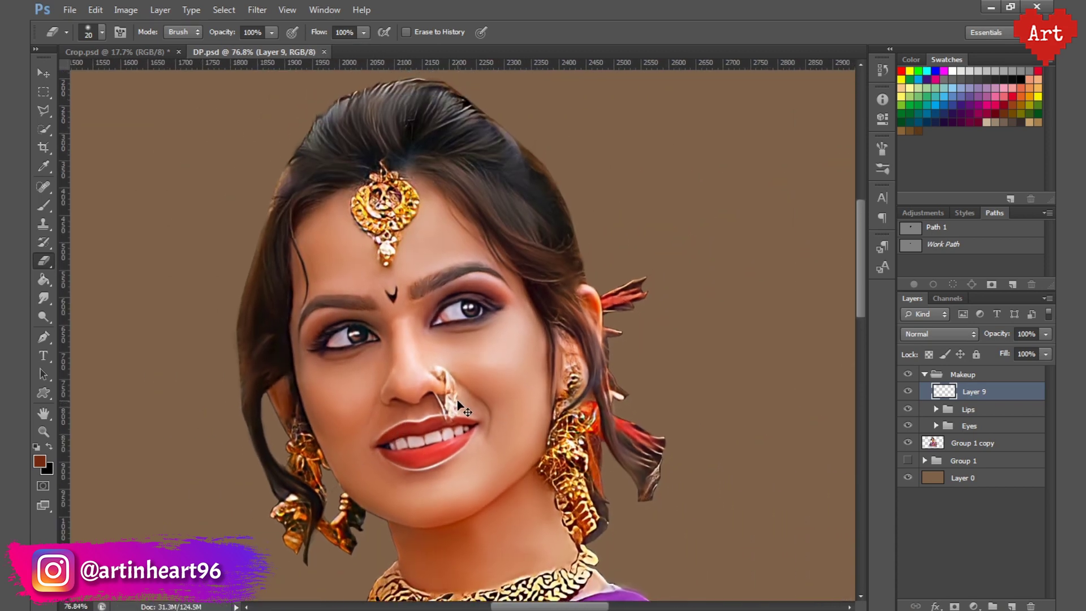
scroll(478, 407, "down", 2)
scroll(443, 341, "down", 1)
- Select the Makeup group and dismiss the warning about erasing on a group
scroll(444, 345, "down", 1)
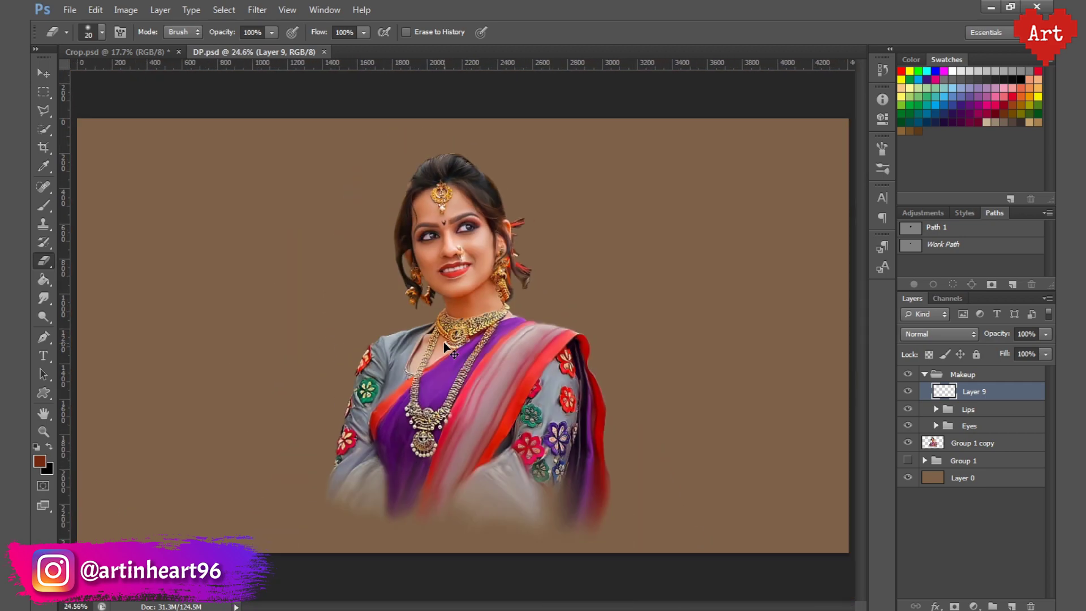
left_click(961, 374)
left_click(925, 375)
left_click(534, 307)
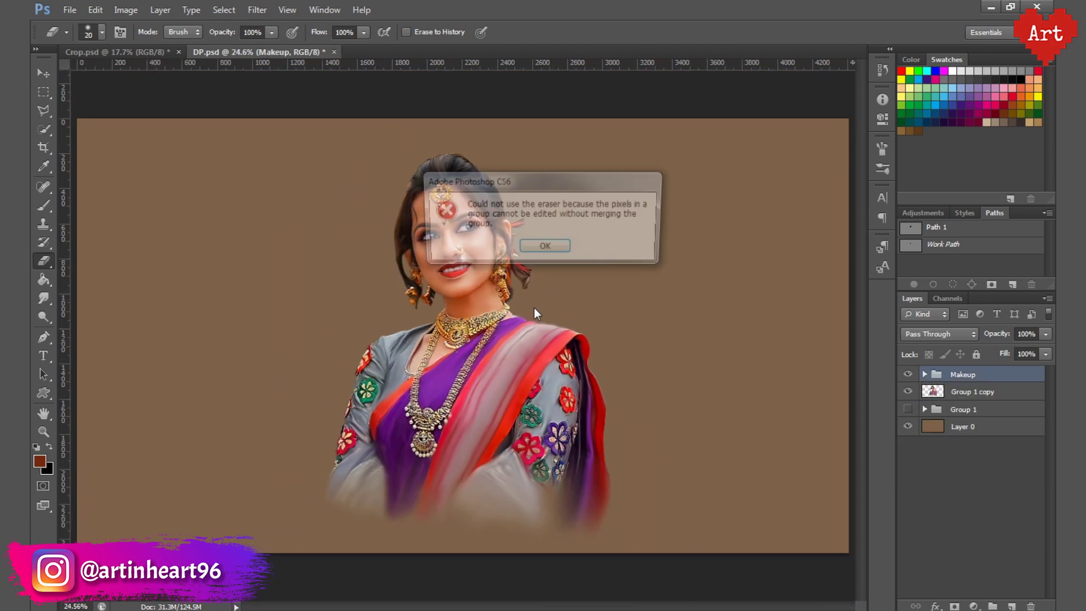
key("Return")
scroll(521, 354, "up", 3)
scroll(520, 355, "down", 3)
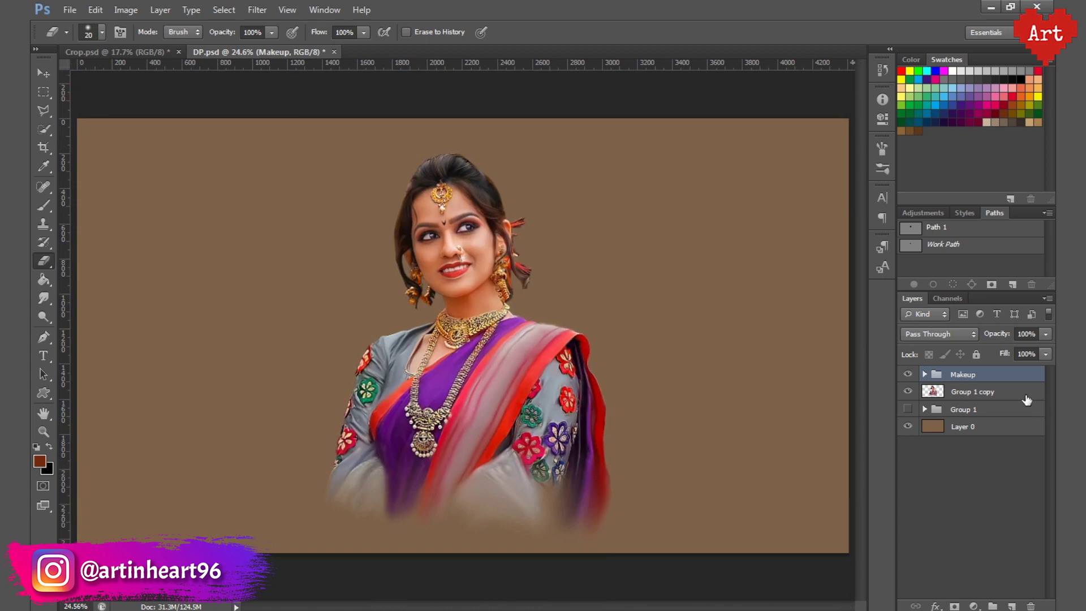
- Group Makeup, Group 1 copy and Group 1 into Group 2, add an empty layer, and save
left_click(989, 392, "ctrl")
left_click(1047, 298)
left_click(956, 348)
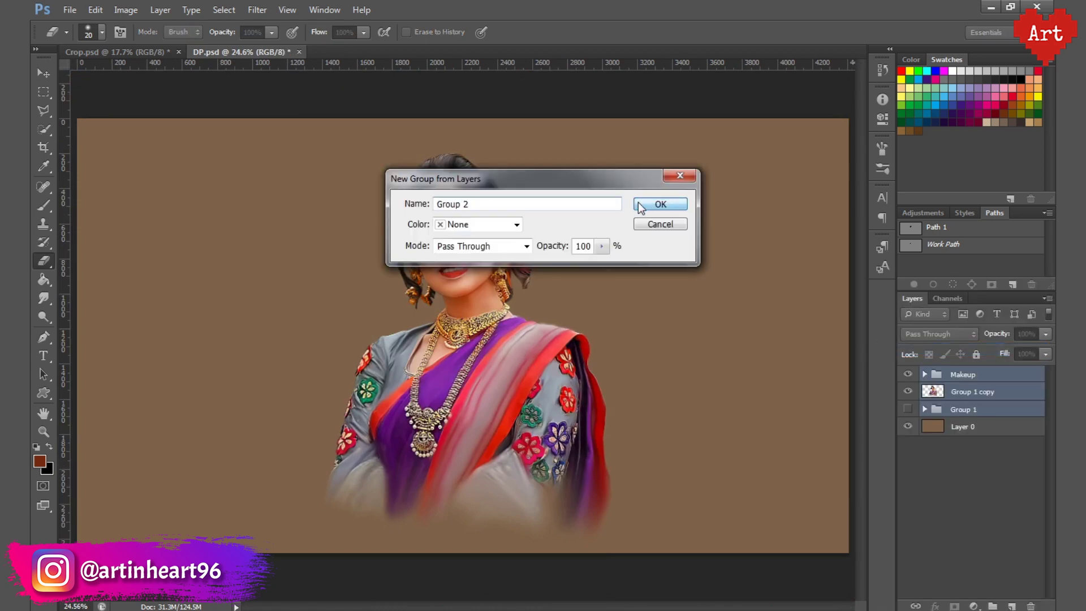
left_click(659, 206)
left_click(1011, 605)
key("ctrl+s")
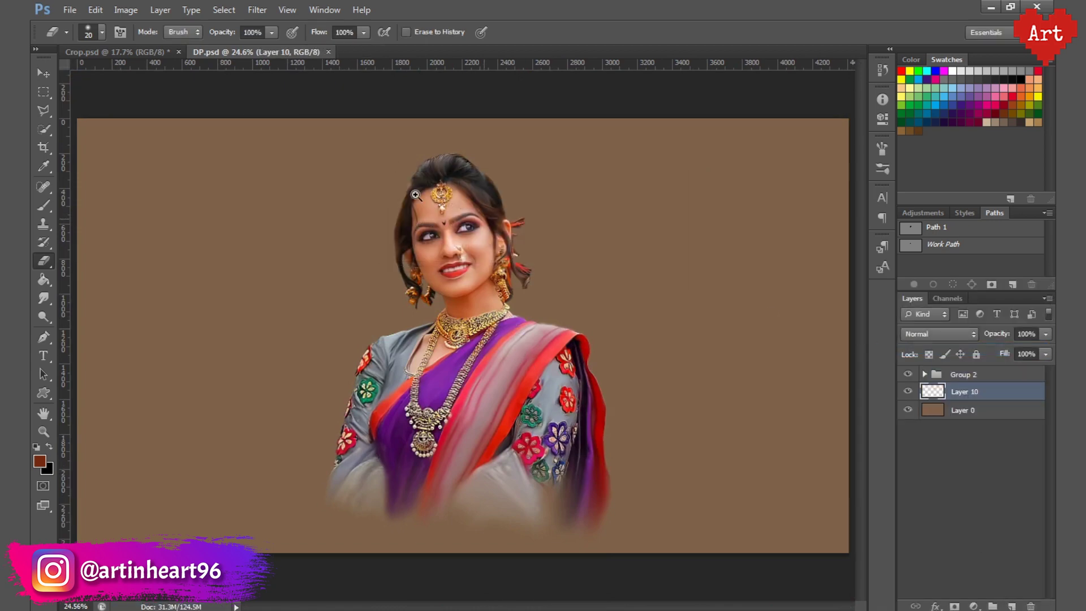
- Duplicate Group 2, hide the original, and convert Group 2 copy to a smart object
left_click(415, 195, "ctrl")
key("ctrl+0")
left_click(961, 374)
right_click(962, 374)
left_click(920, 63)
left_click(684, 189)
left_click(908, 391)
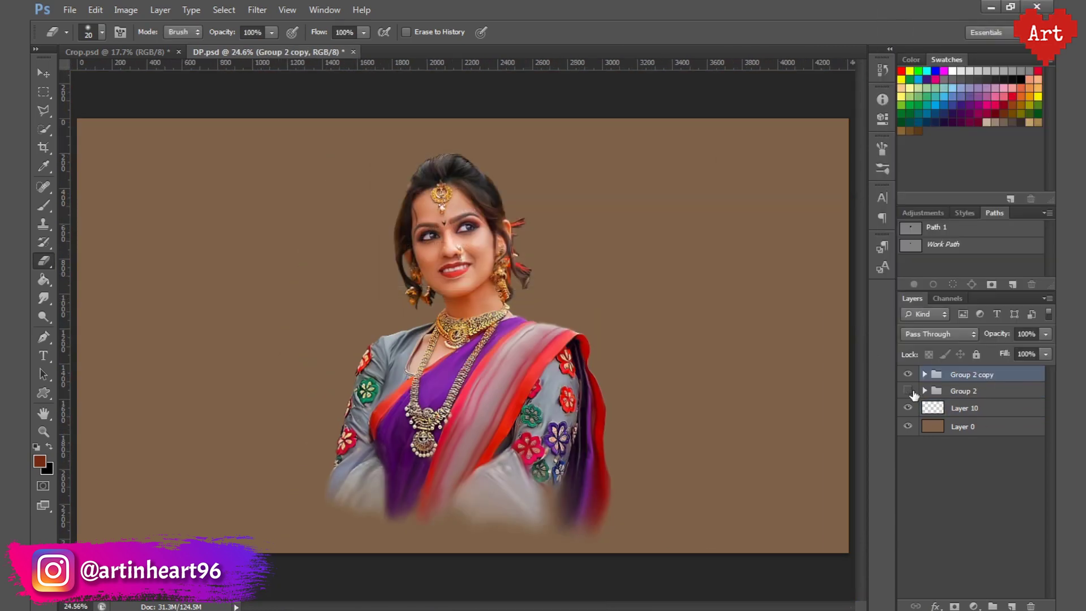
right_click(962, 375)
left_click(934, 91)
- Open the Oil Paint filter, set Shine to 0, and zoom the preview on the face
left_click(258, 10)
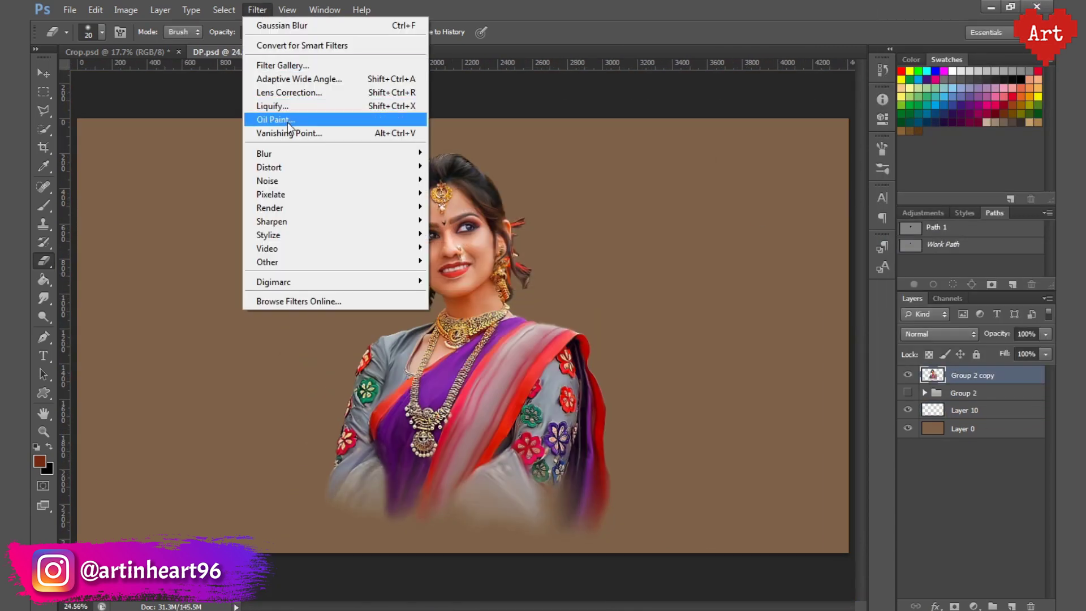
left_click(289, 120)
type("0")
key("Tab")
type("0")
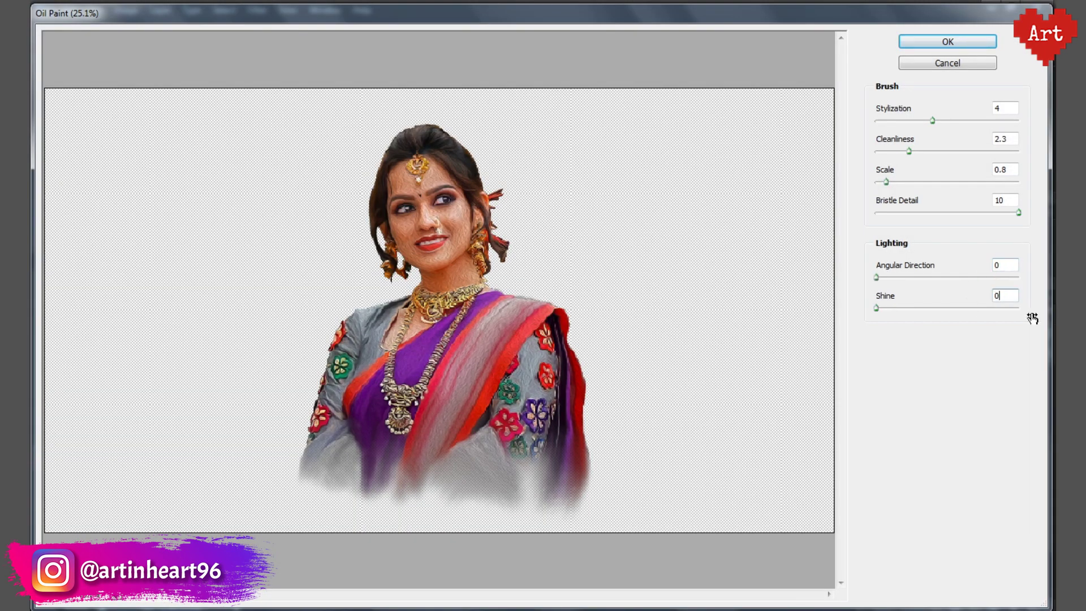
left_click(432, 226, "ctrl")
left_click(449, 181, "ctrl")
left_click(456, 294, "ctrl")
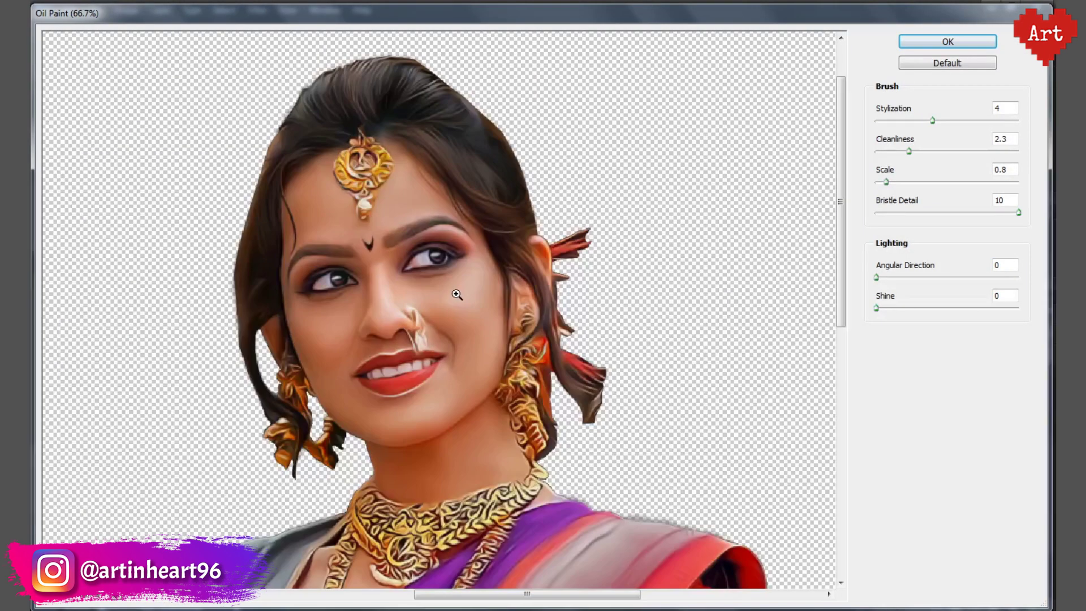
left_click(379, 334, "ctrl")
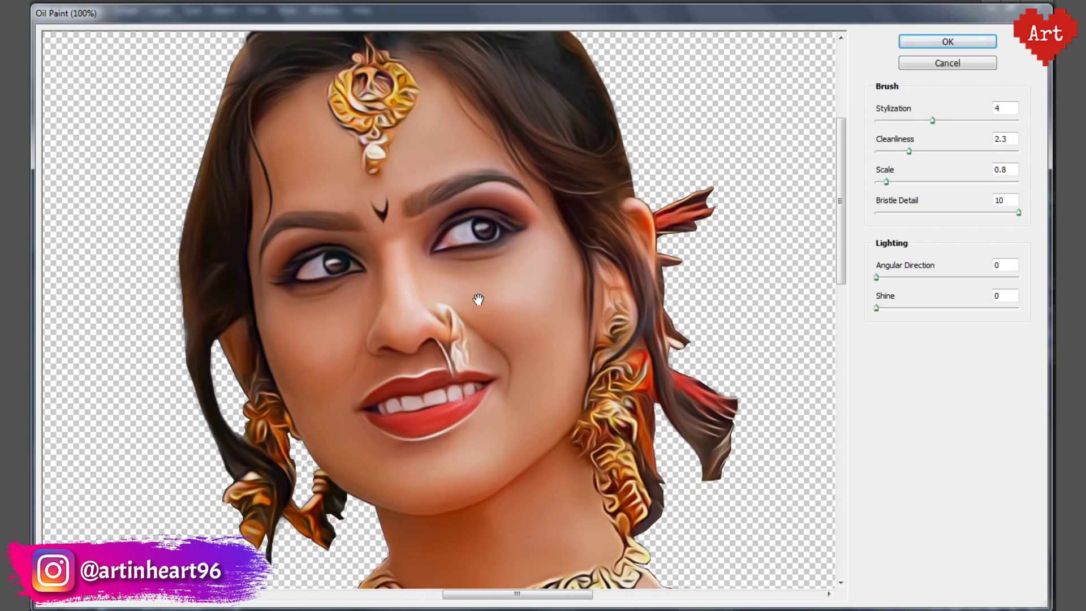
left_click(542, 328, "alt")
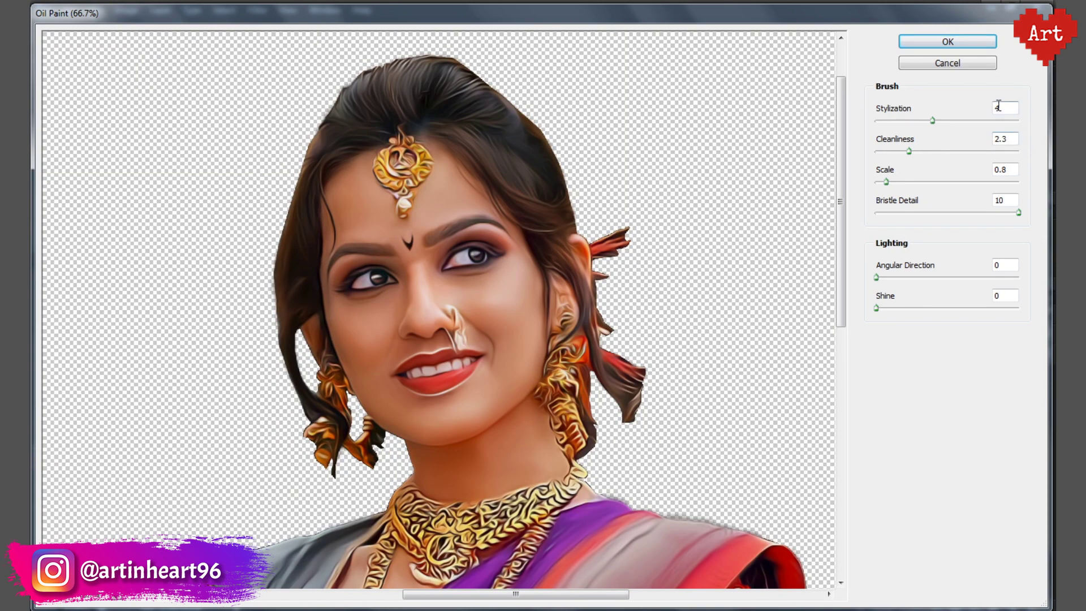
type("2")
- Set Oil Paint Cleanliness to 1 and Scale to 1, then apply the filter
left_click_drag(1014, 138, 1001, 141)
type("4")
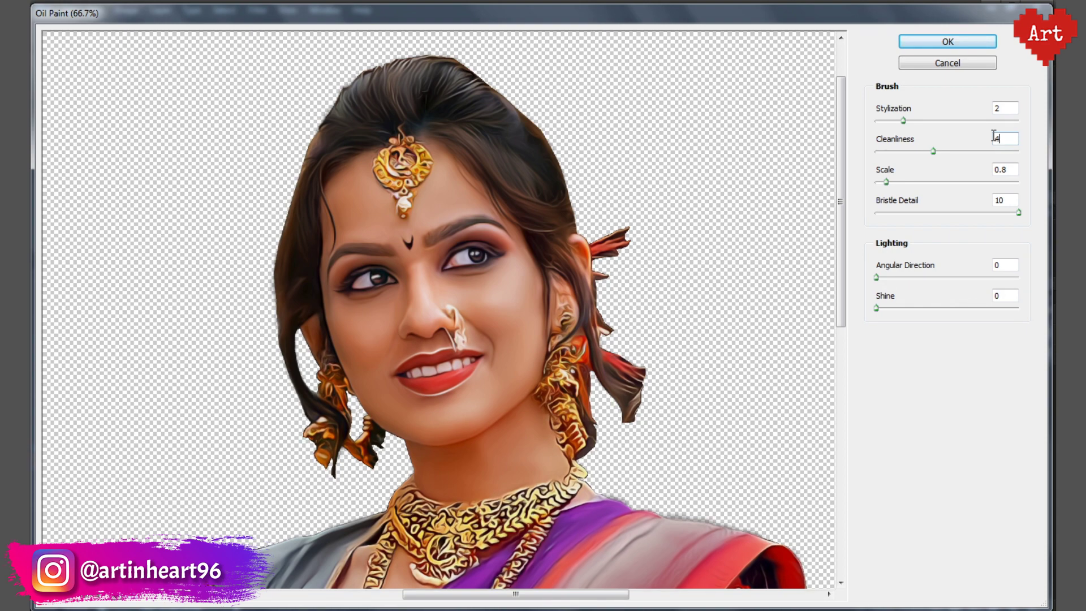
left_click(985, 114)
left_click(986, 140)
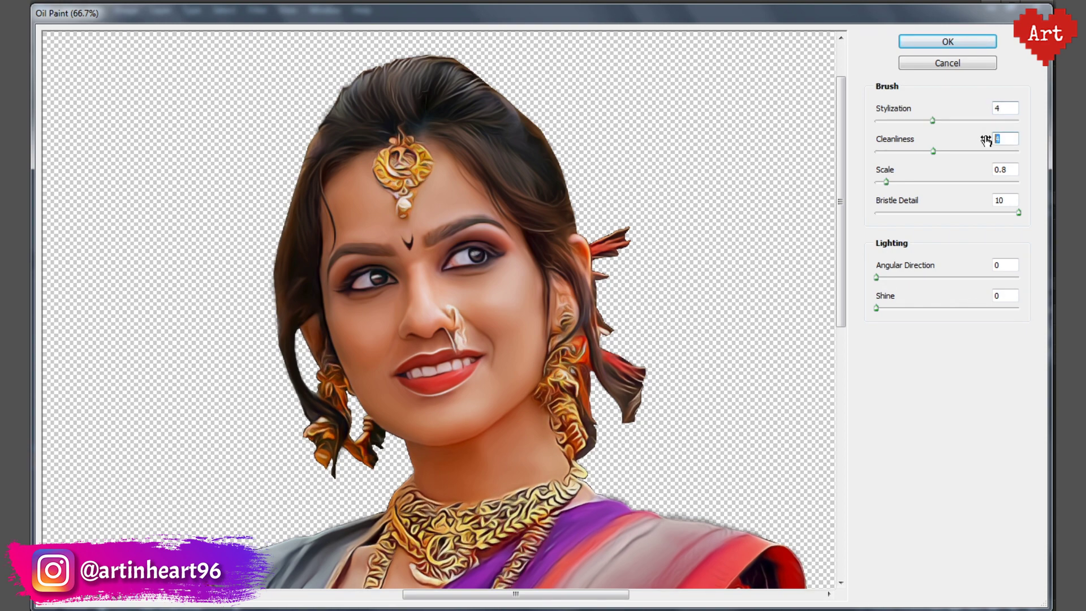
type("2")
left_click_drag(513, 300, 491, 270)
type("1")
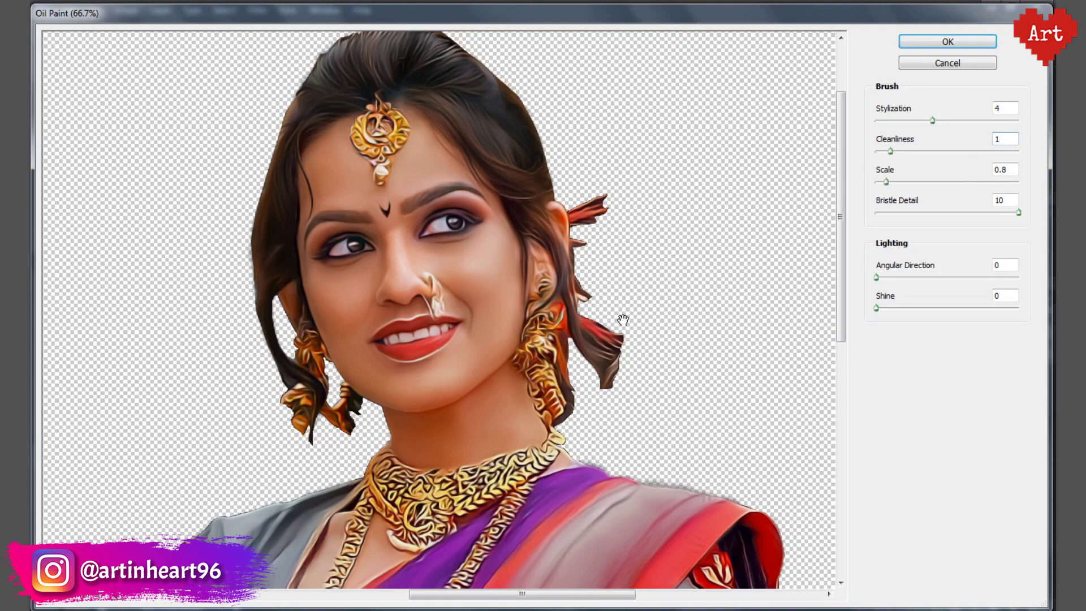
key("Tab")
type("1")
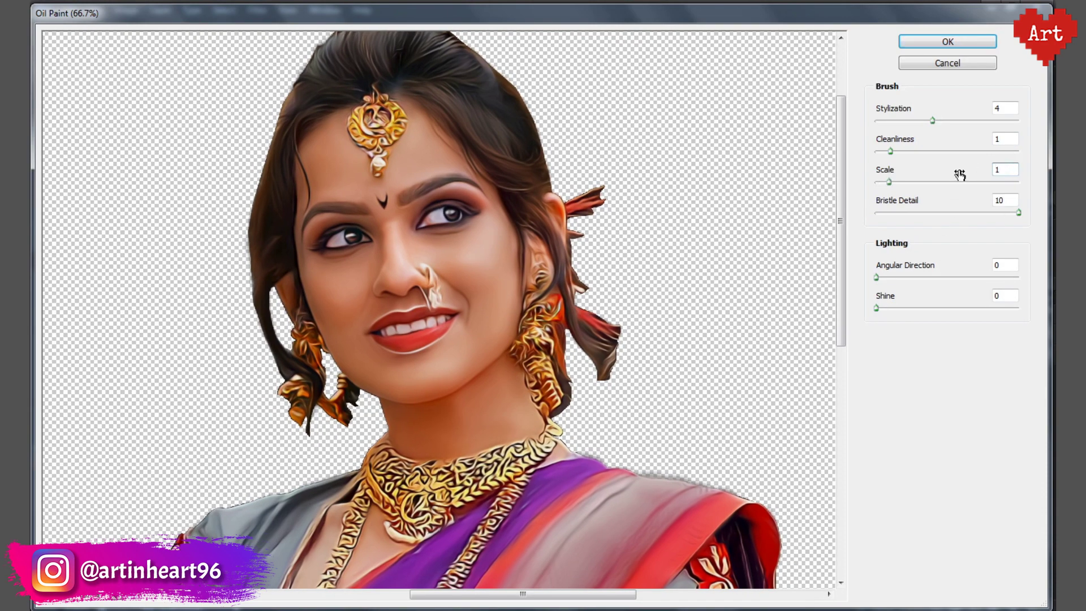
left_click_drag(543, 266, 565, 290)
left_click(959, 41)
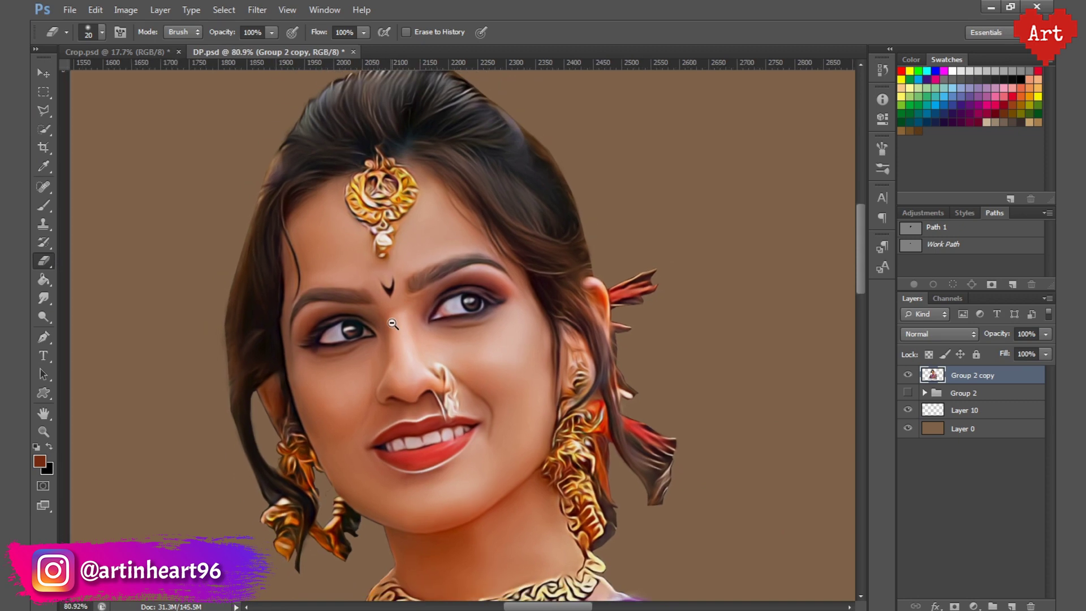
- Apply Smart Sharpen to Group 2 copy at 100% amount with a 1.5 px radius
left_click(257, 10)
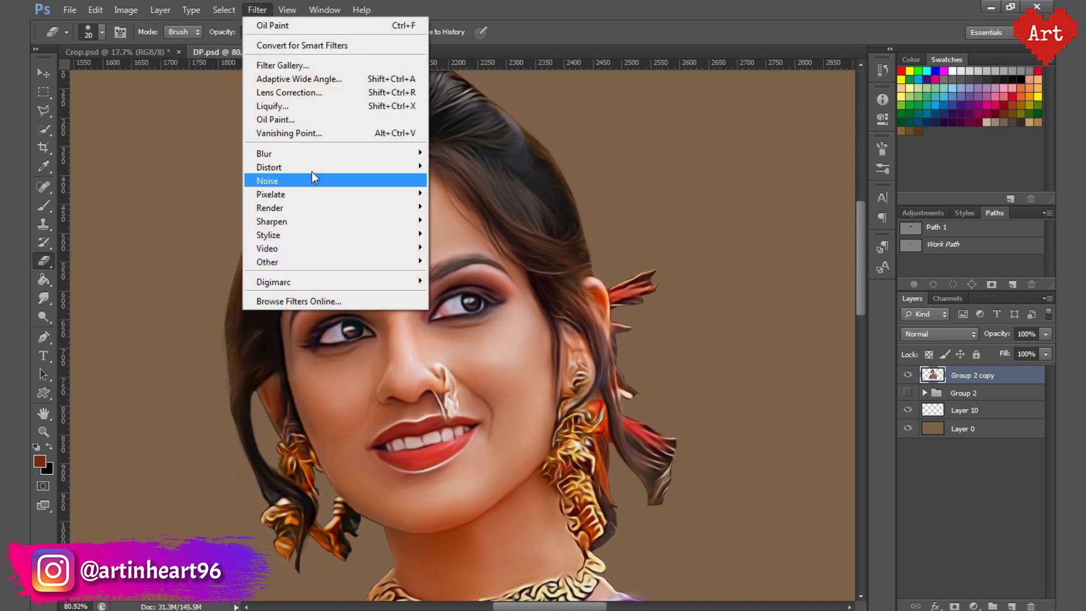
left_click(449, 270)
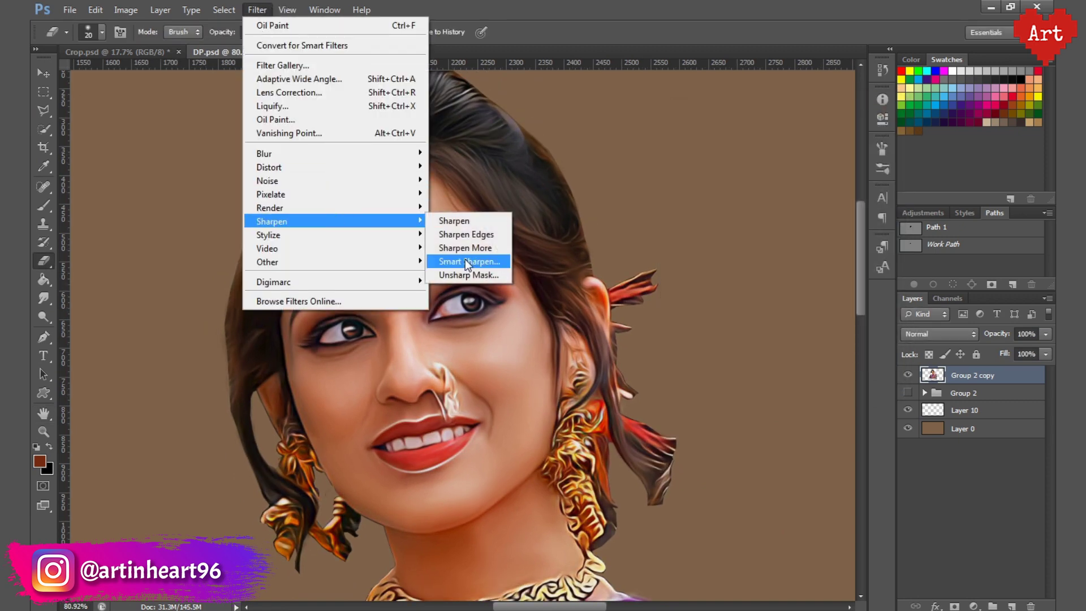
left_click(464, 259)
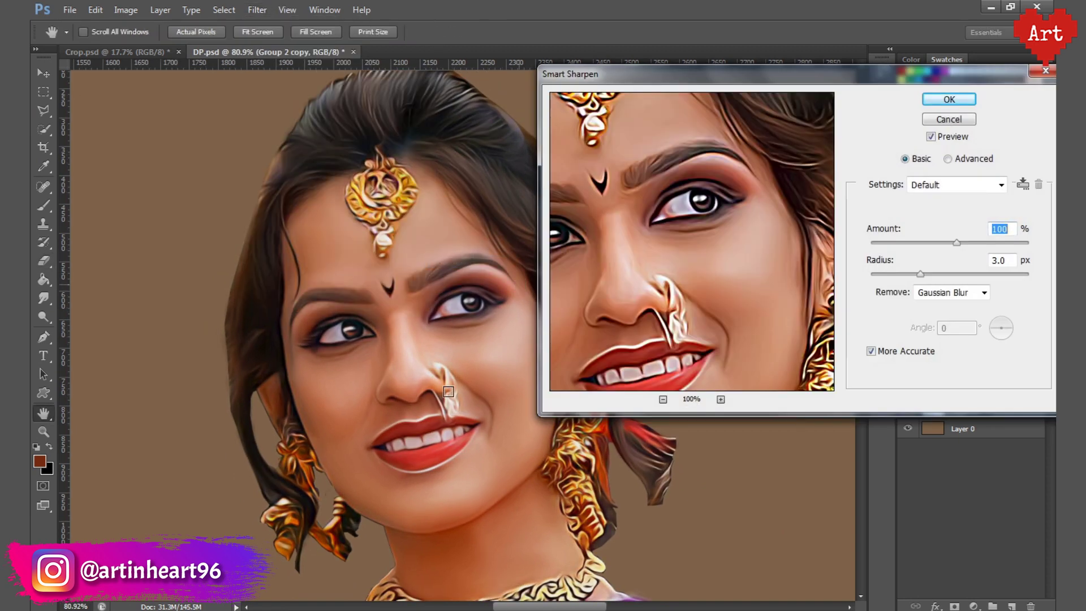
left_click_drag(471, 263, 415, 263)
key("Tab")
type("1")
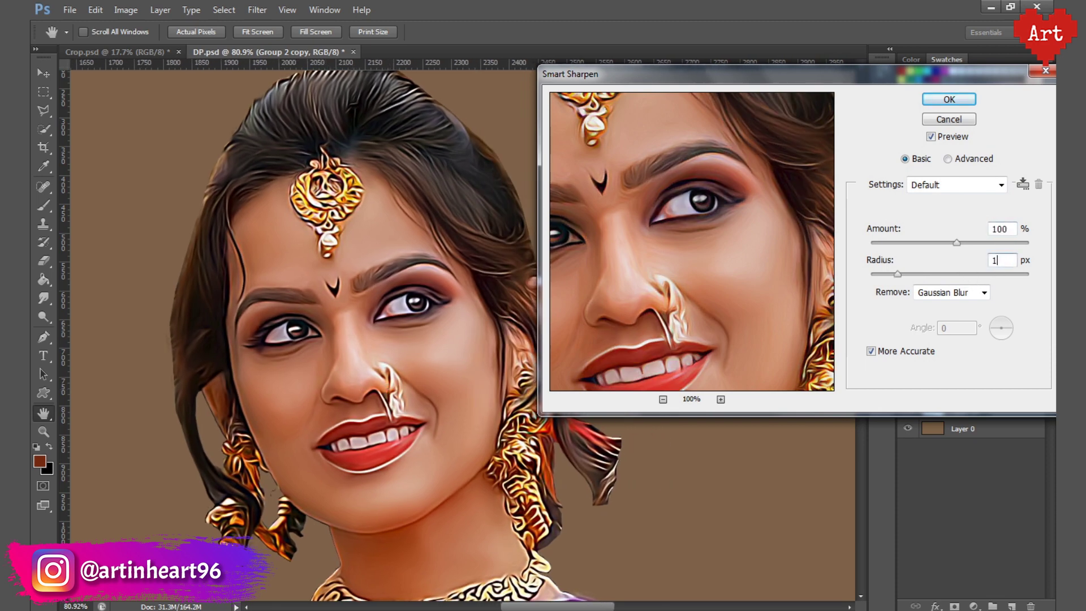
key("BackSpace")
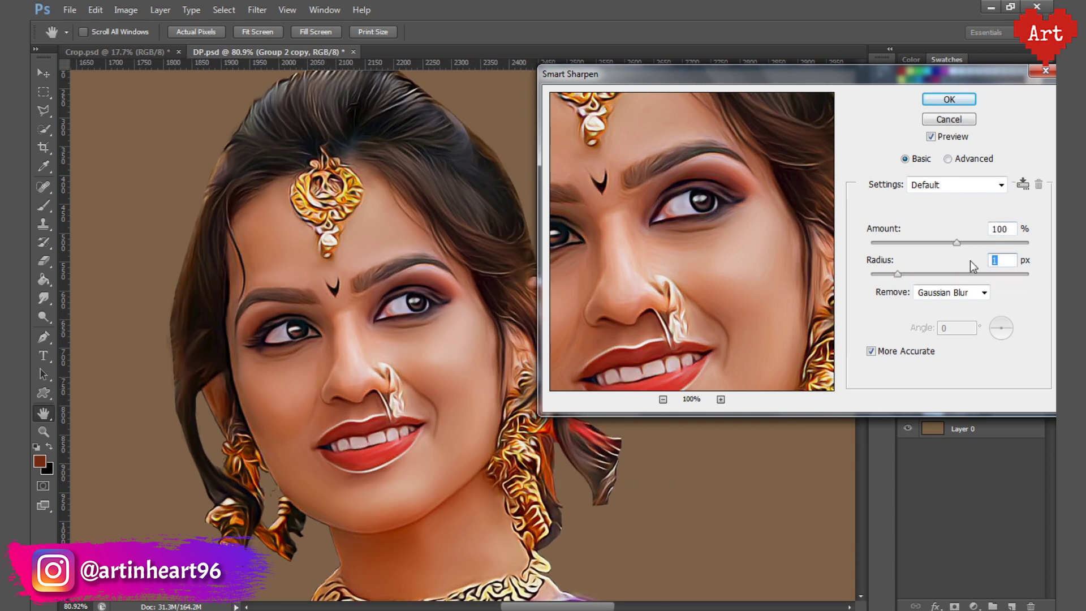
type("2")
key("BackSpace")
type("1")
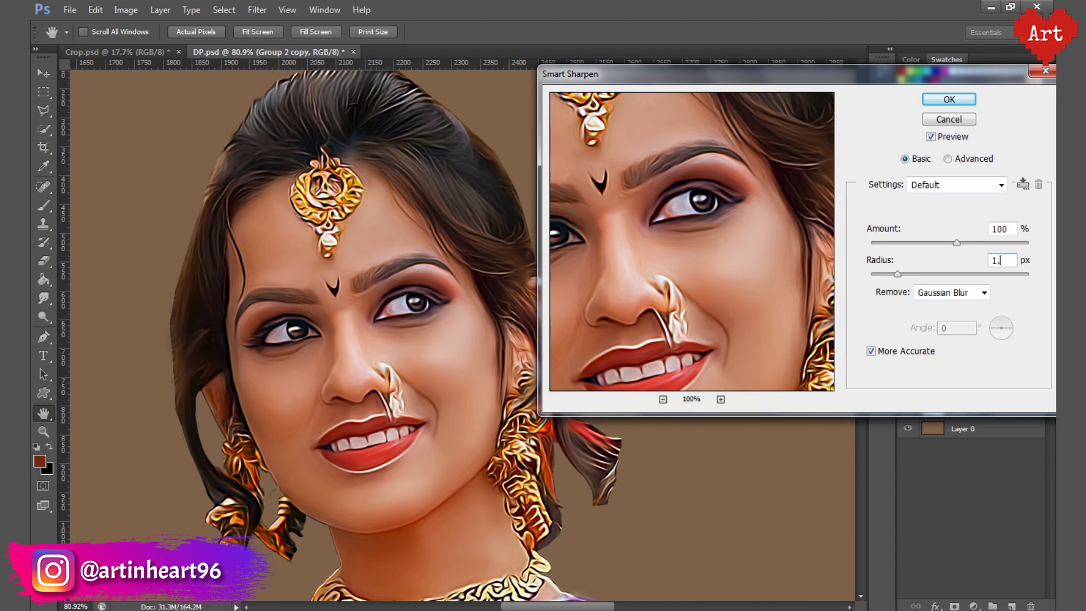
type(".5")
left_click(949, 100)
- After inspecting the sharpened face, add a Brightness/Contrast adjustment layer with Brightness 10
left_click_drag(436, 383, 396, 390)
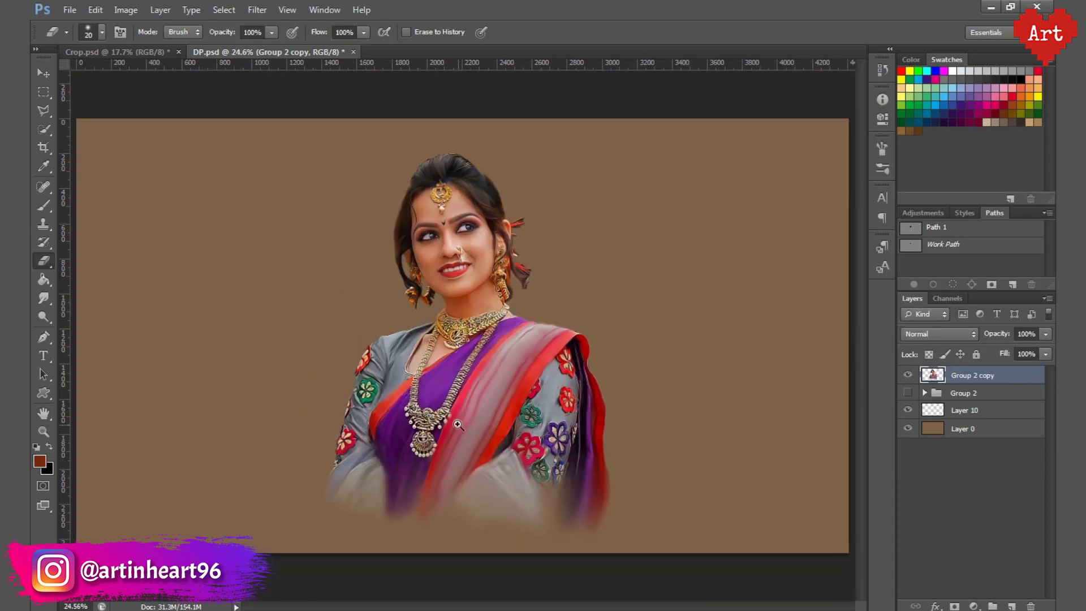
left_click_drag(457, 424, 530, 357)
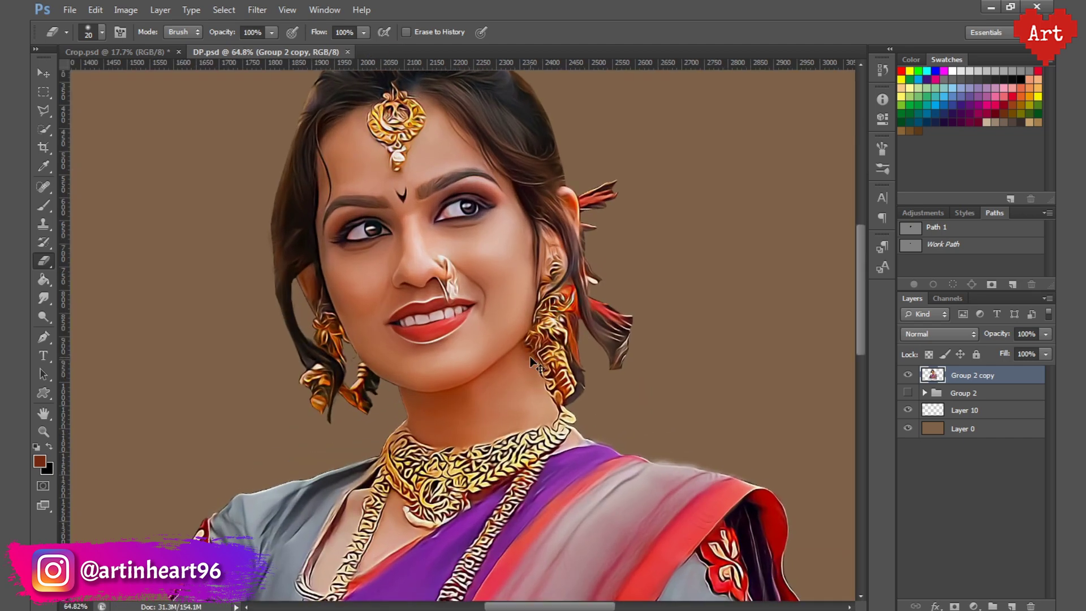
key("ctrl+0")
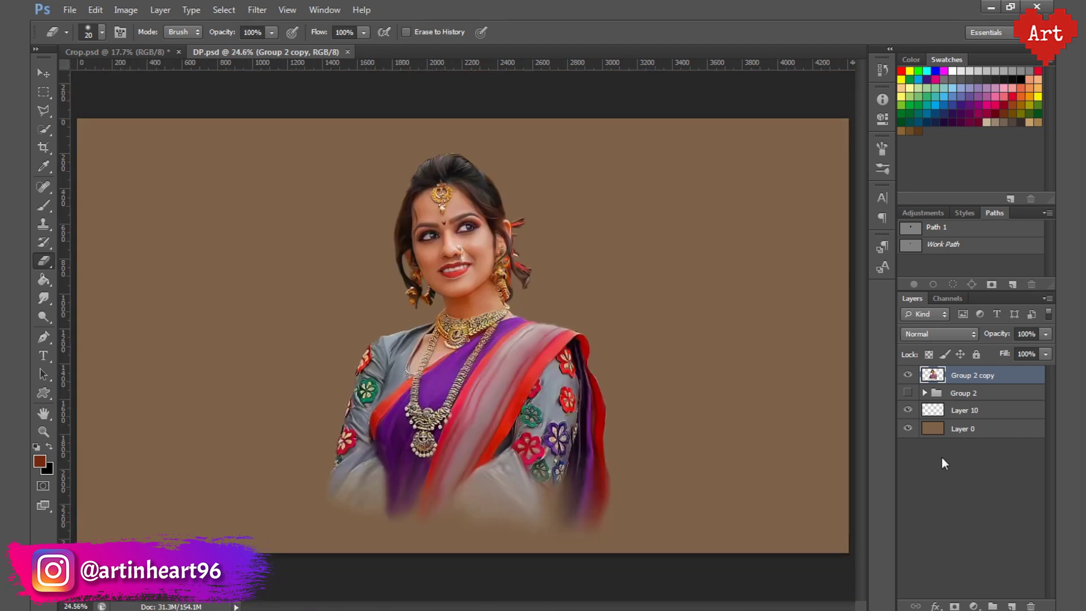
left_click(973, 606)
left_click(962, 342)
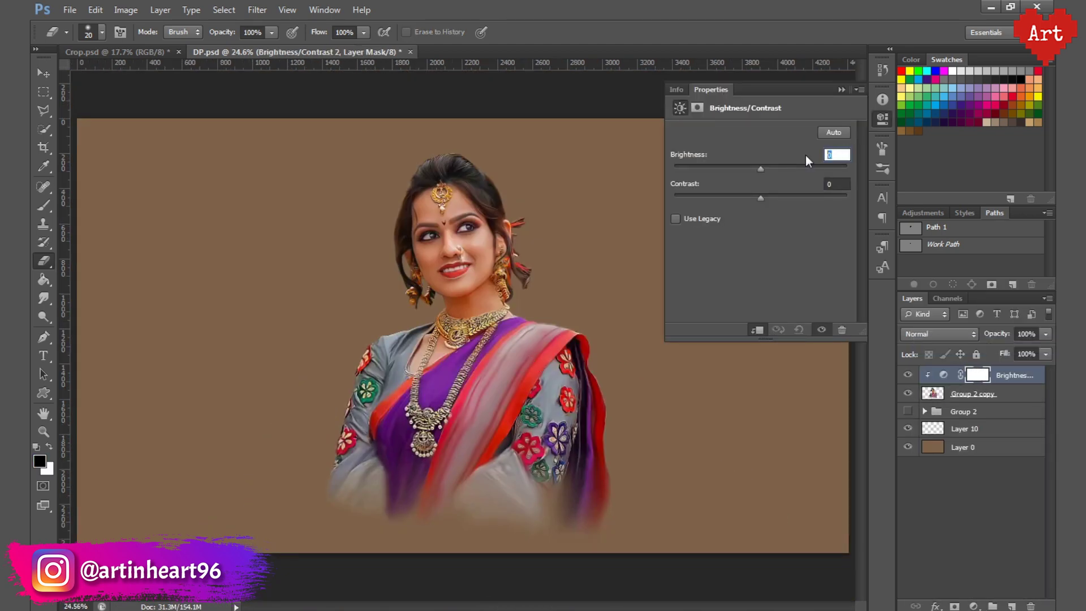
type("10")
key("Tab")
type("8")
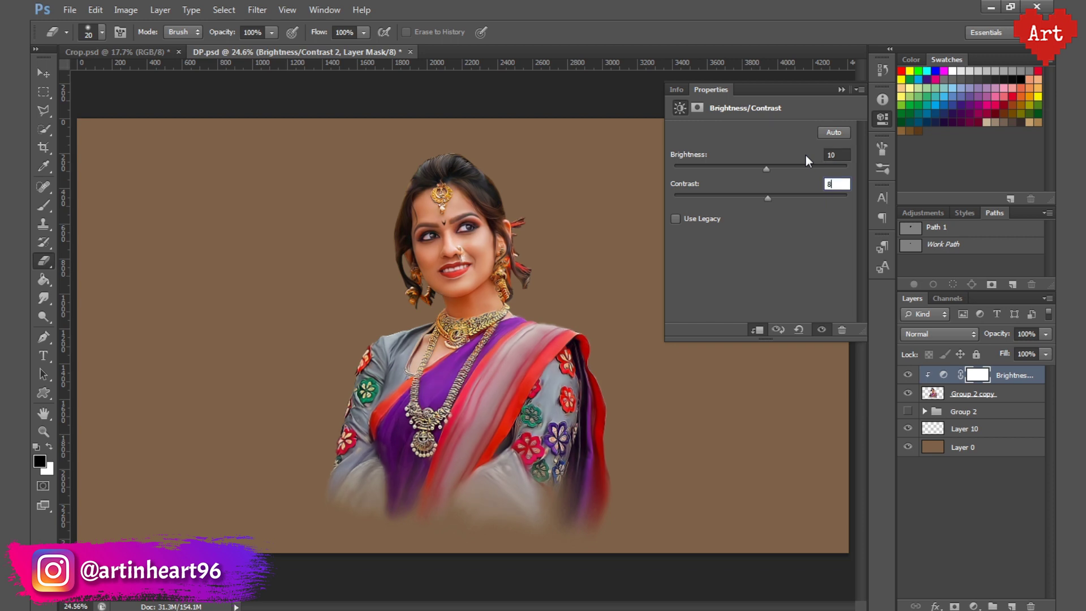
left_click(882, 118)
- Add a Selective Color adjustment layer and reduce Cyan in the Reds to -12
left_click(973, 606)
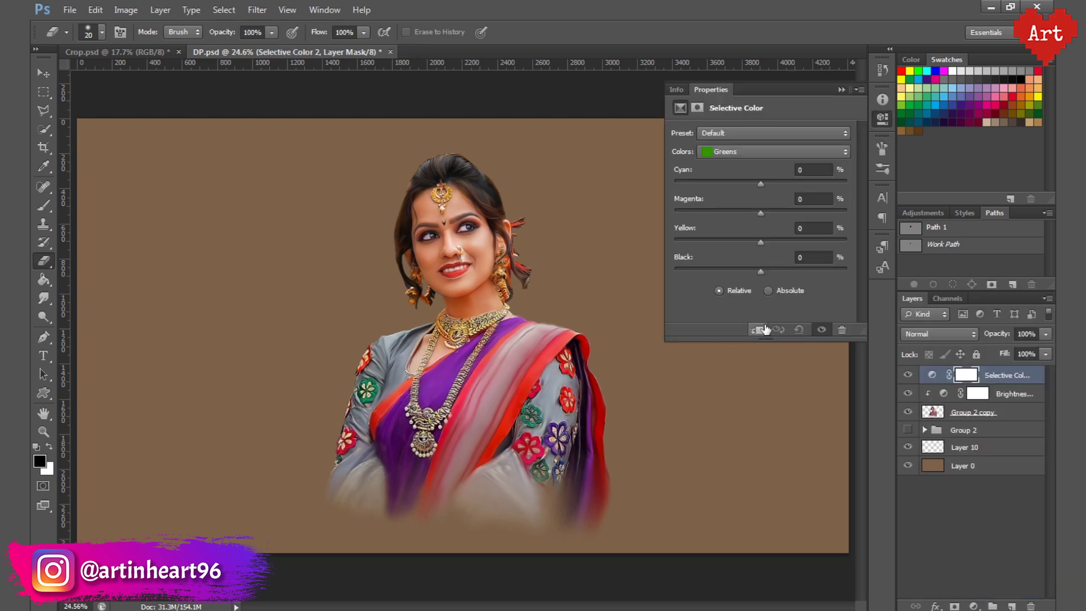
left_click(742, 151)
left_click(735, 151)
left_click_drag(761, 183, 751, 183)
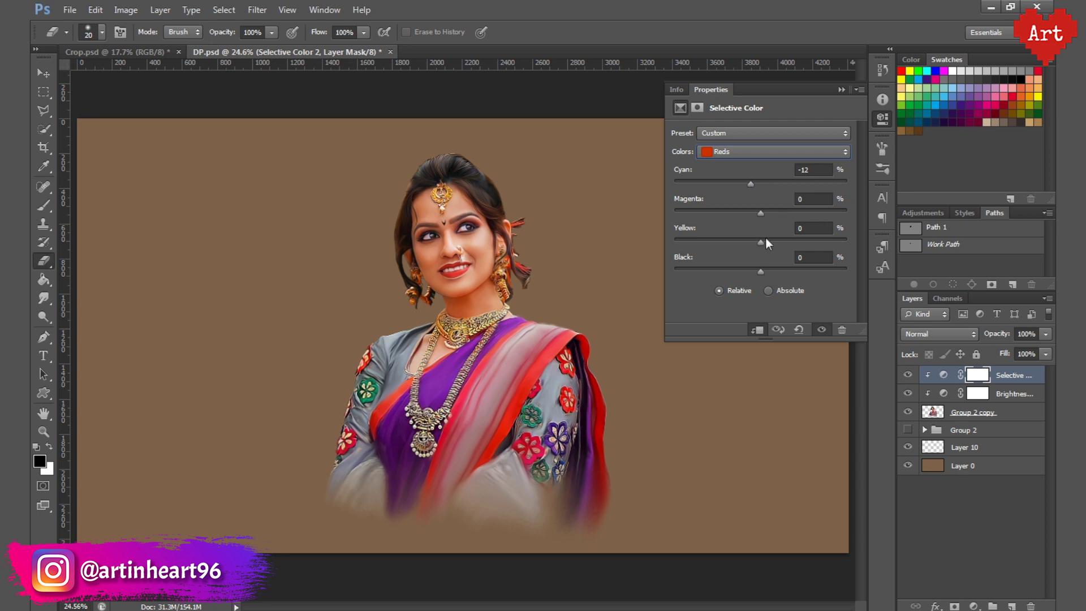
double_click(803, 229)
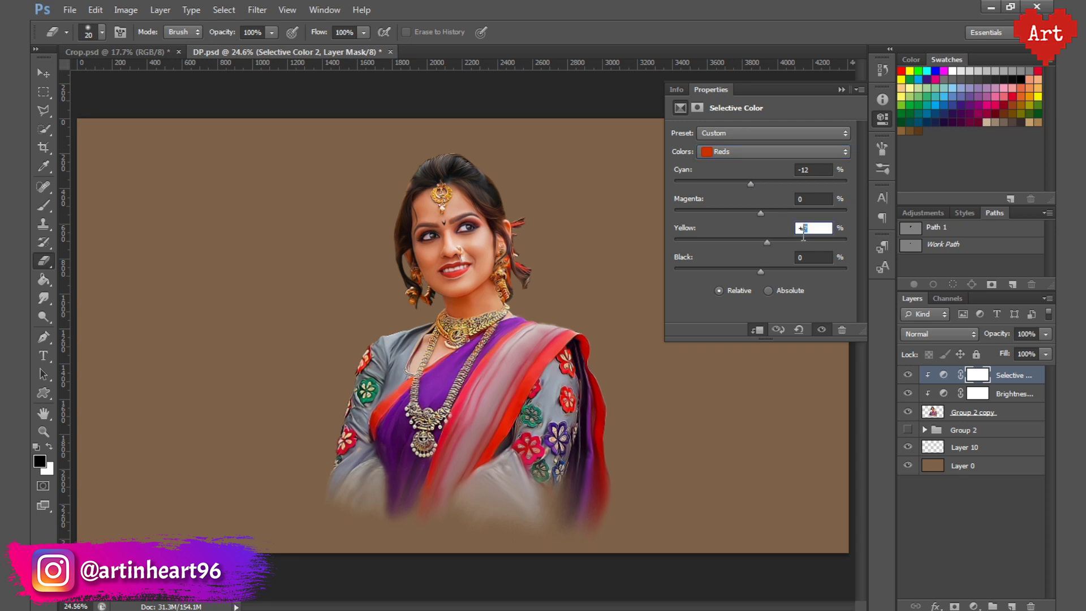
- In Selective Color, set the Greens to Yellow 10 and Cyan -10
left_click(756, 152)
left_click(735, 169)
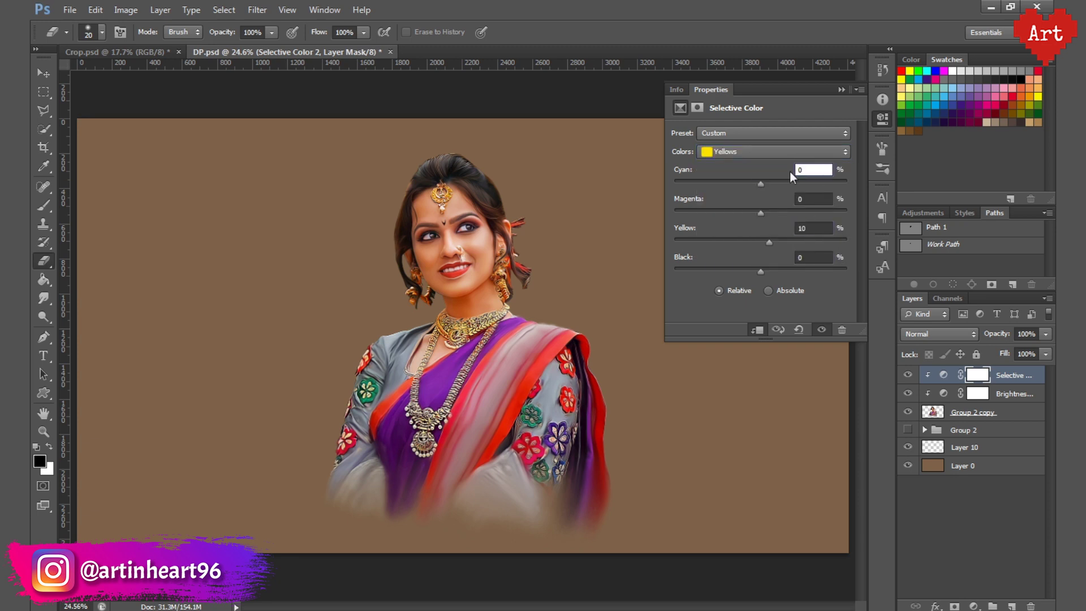
left_click(762, 153)
left_click(730, 189)
double_click(803, 228)
double_click(800, 169)
type("-10")
left_click(885, 120)
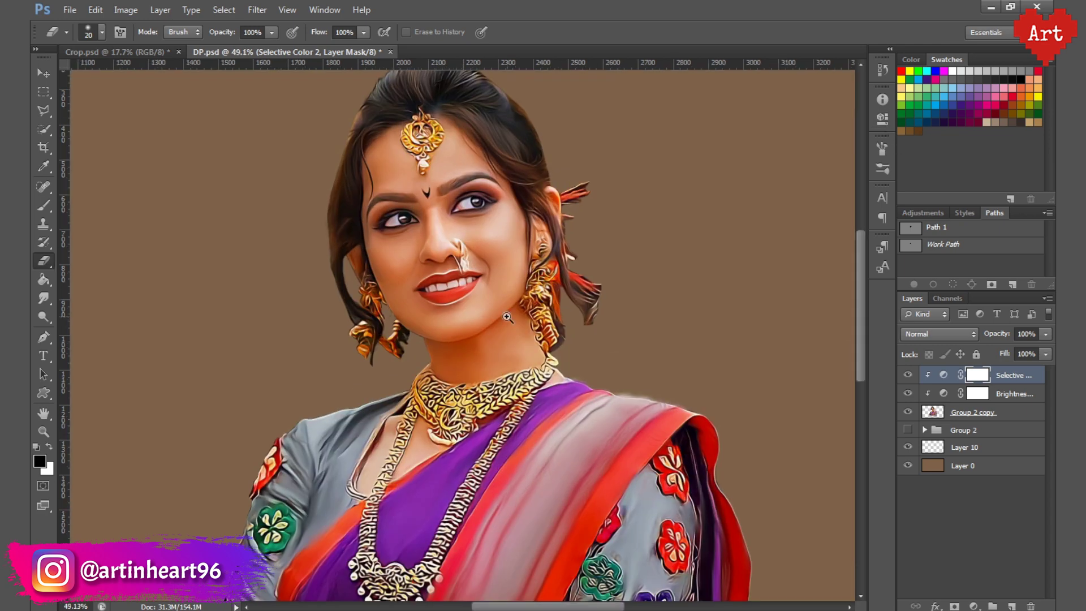
- Add a Vibrance adjustment layer above the painting
left_click(973, 606)
left_click(955, 414)
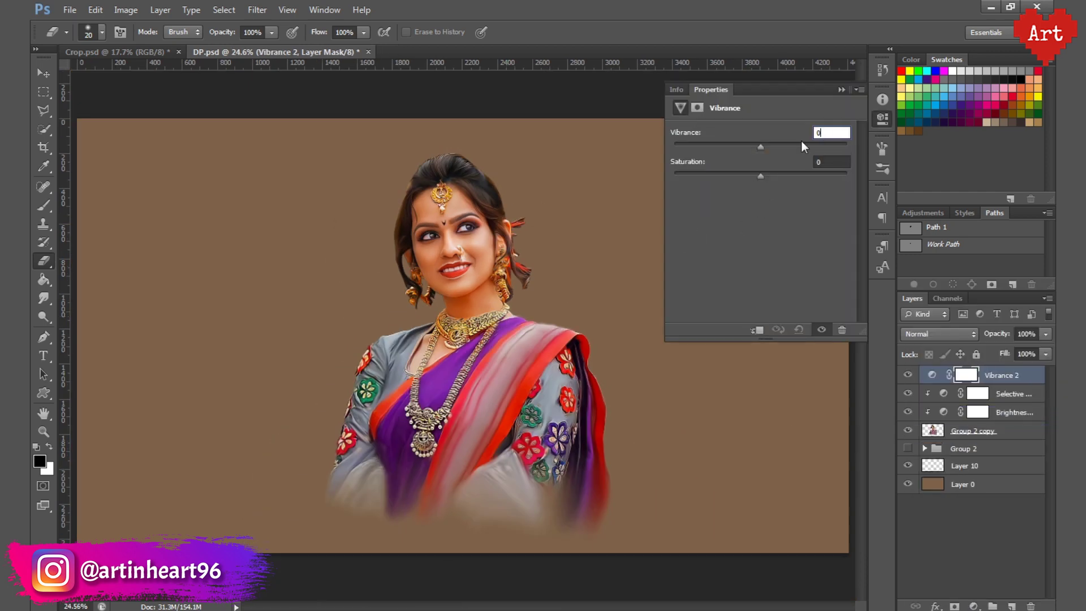
key("Tab")
left_click(882, 119)
- On Group 2 copy, smudge the faded lower sleeve and purple saree edges with an enlarging brush
left_click(972, 431)
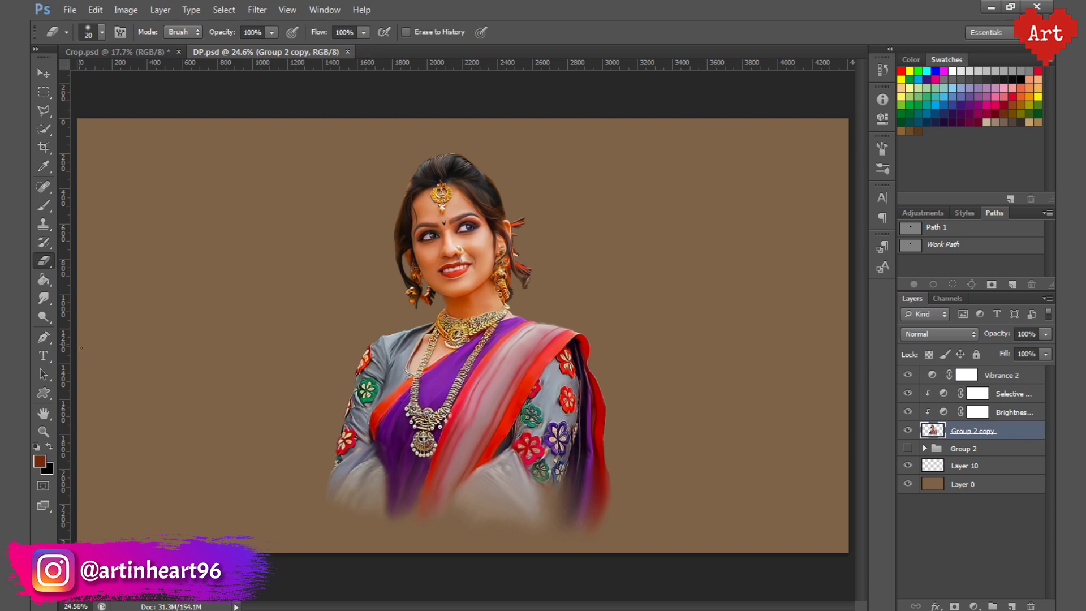
left_click(44, 298)
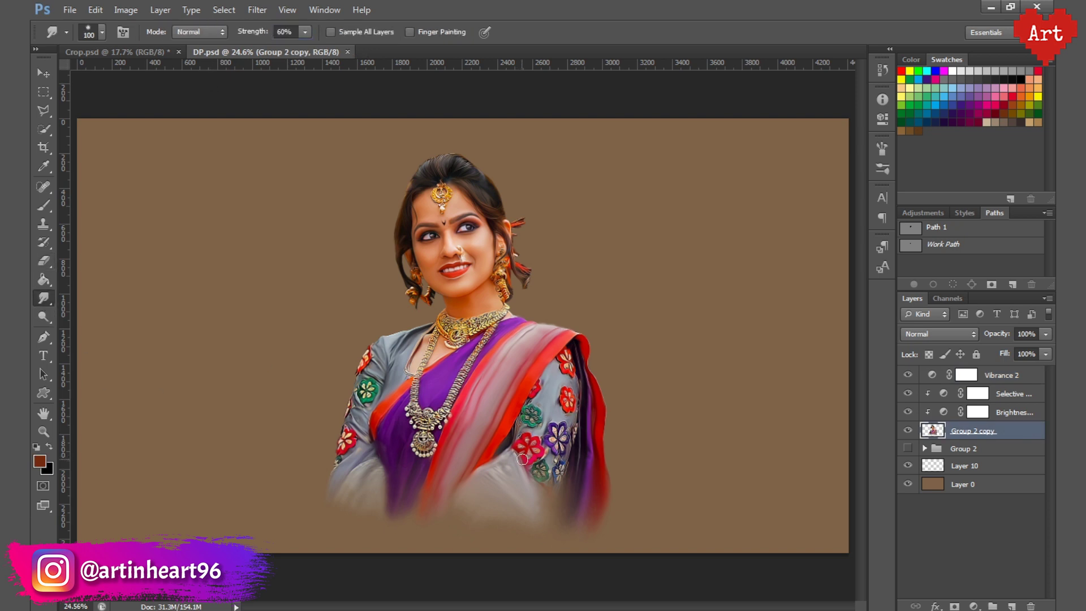
left_click_drag(551, 487, 534, 529)
key("bracketright")
key("bracketright")
key("bracketright")
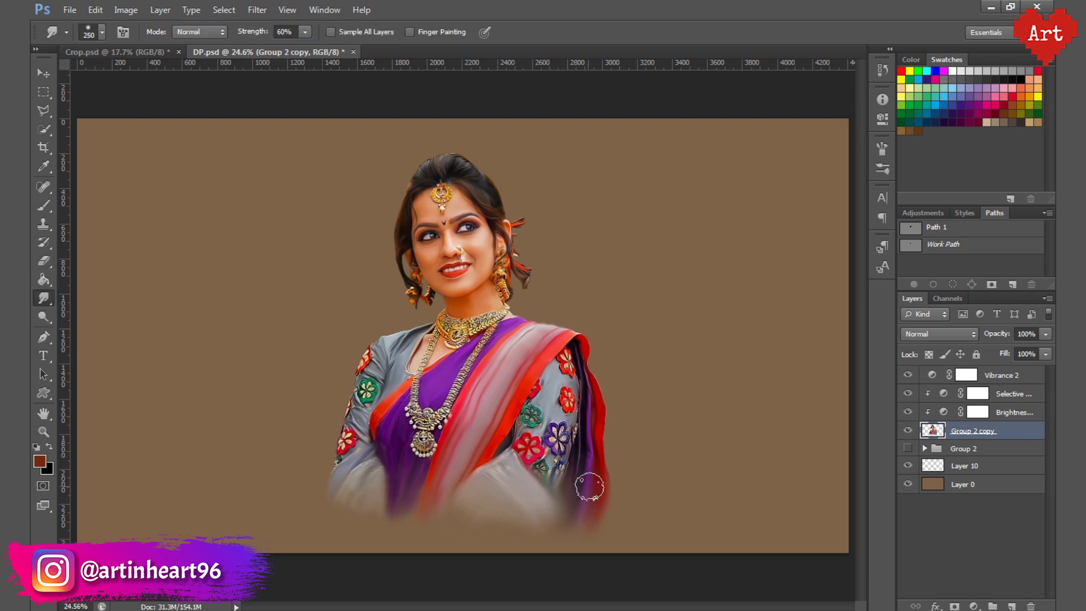
left_click_drag(589, 487, 577, 509)
key("bracketright")
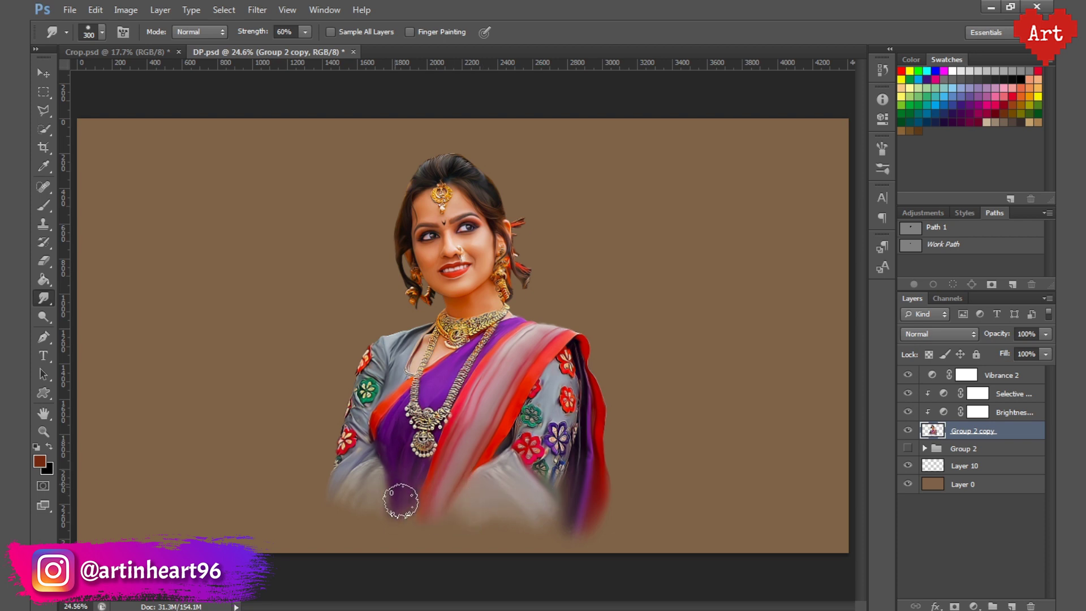
mouse_move(401, 501)
left_mouse_down()
mouse_move(351, 495)
mouse_move(417, 484)
left_mouse_up()
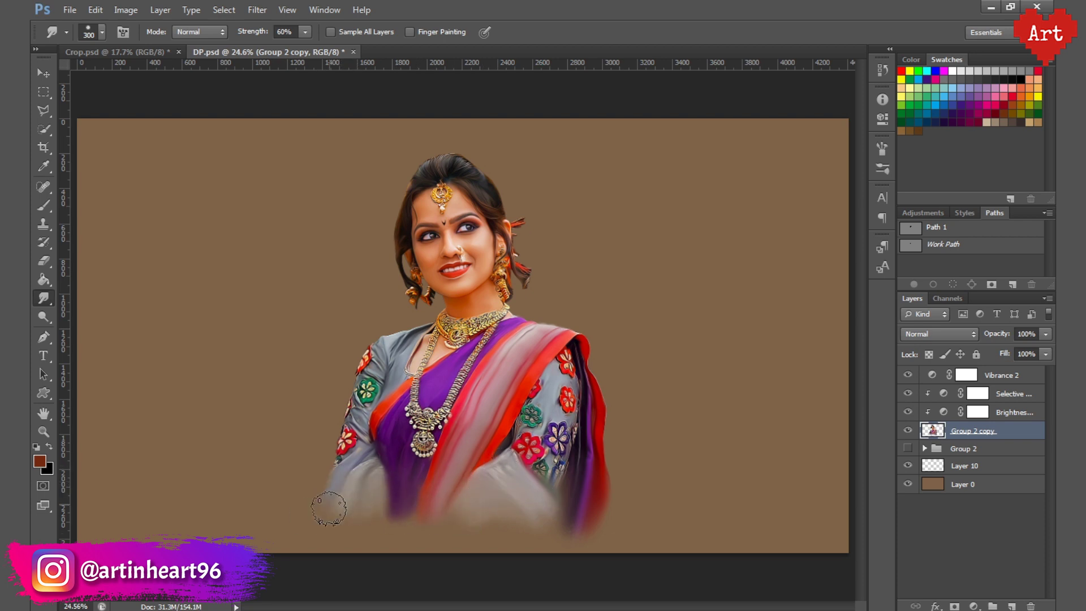
left_click_drag(333, 495, 354, 511)
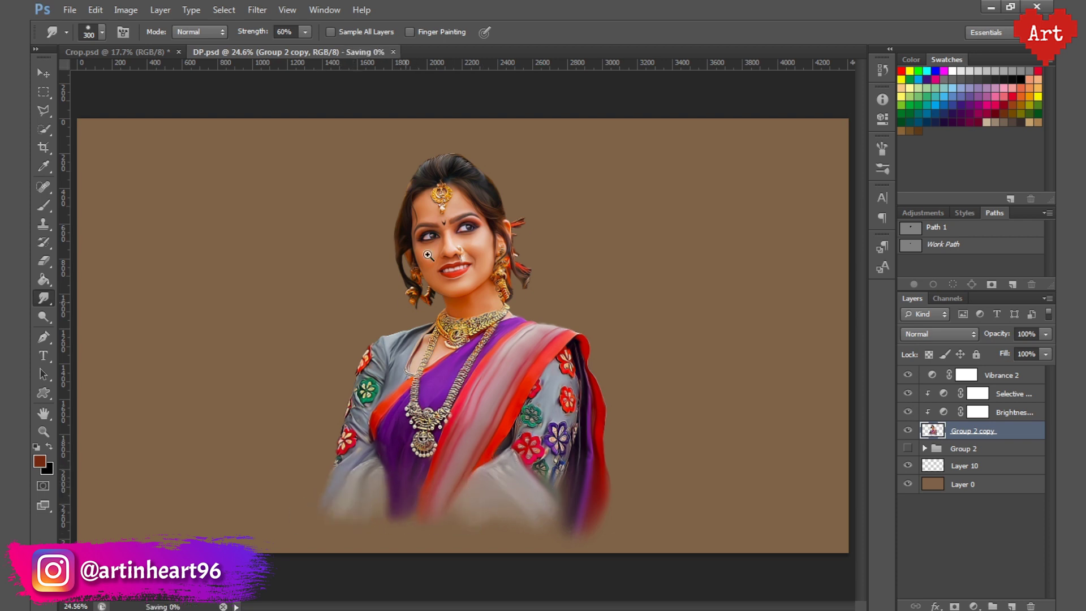
scroll(464, 339, "up", 3)
scroll(487, 362, "up", 2)
scroll(495, 375, "up", 1)
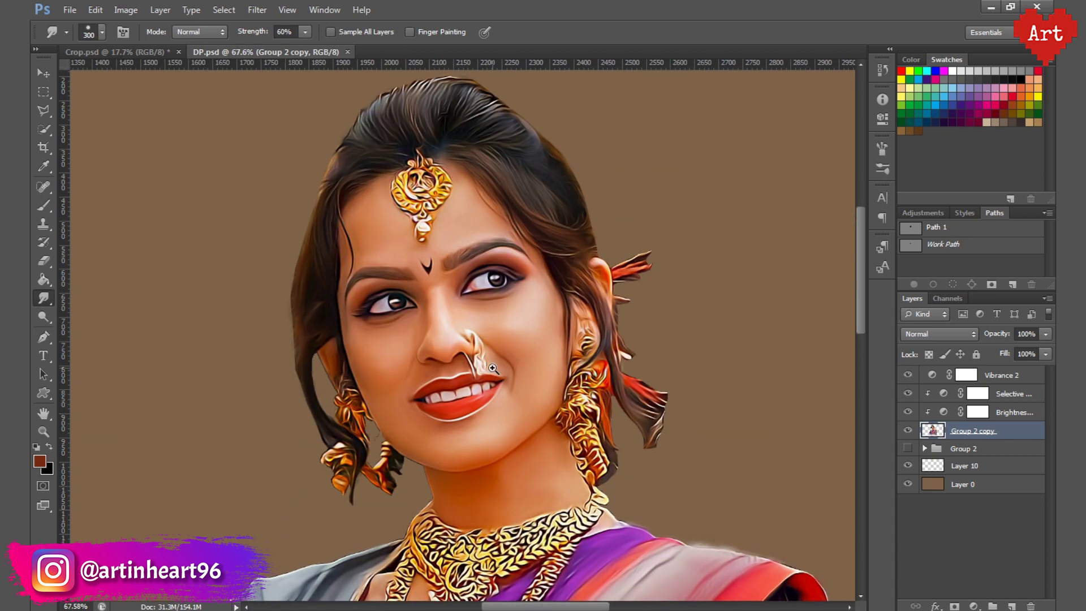
scroll(492, 368, "up", 1)
- Clip the Vibrance adjustment to the painting and make empty Layer 10 active
key("ctrl+0")
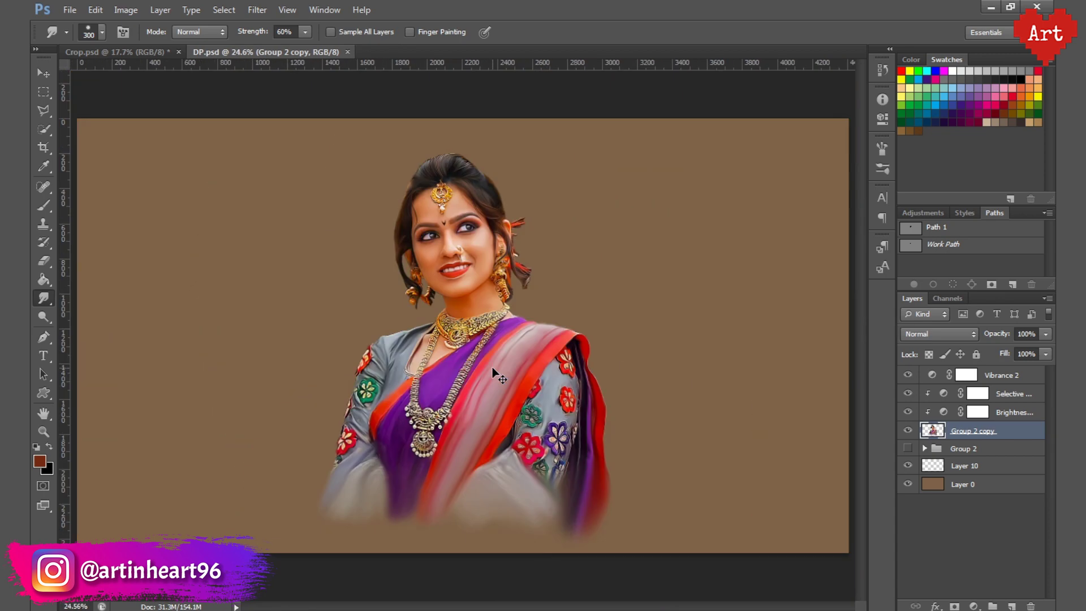
left_click(936, 383, "alt")
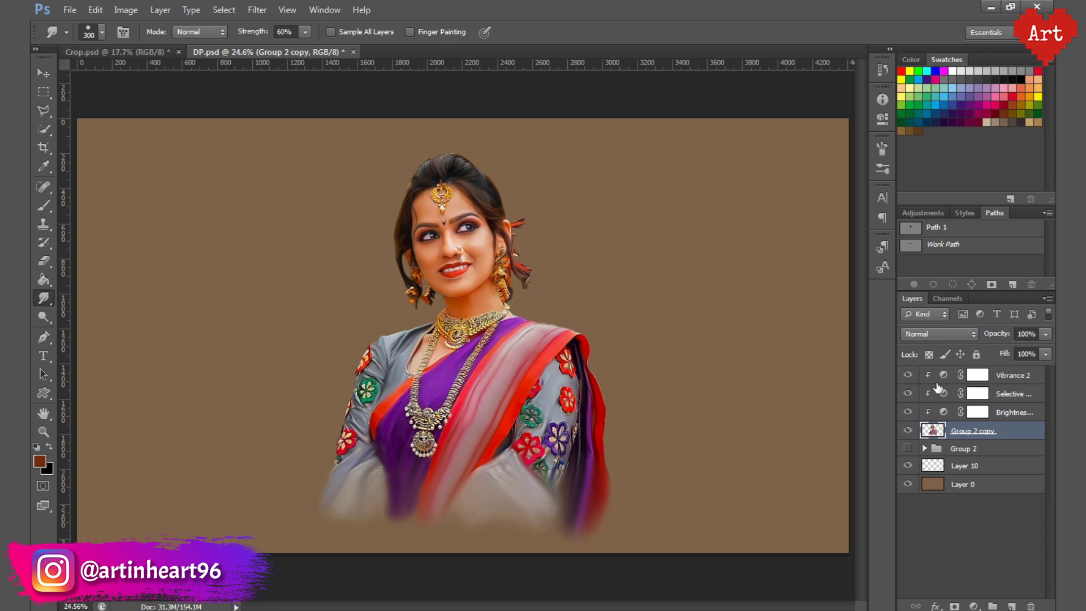
left_click(984, 465)
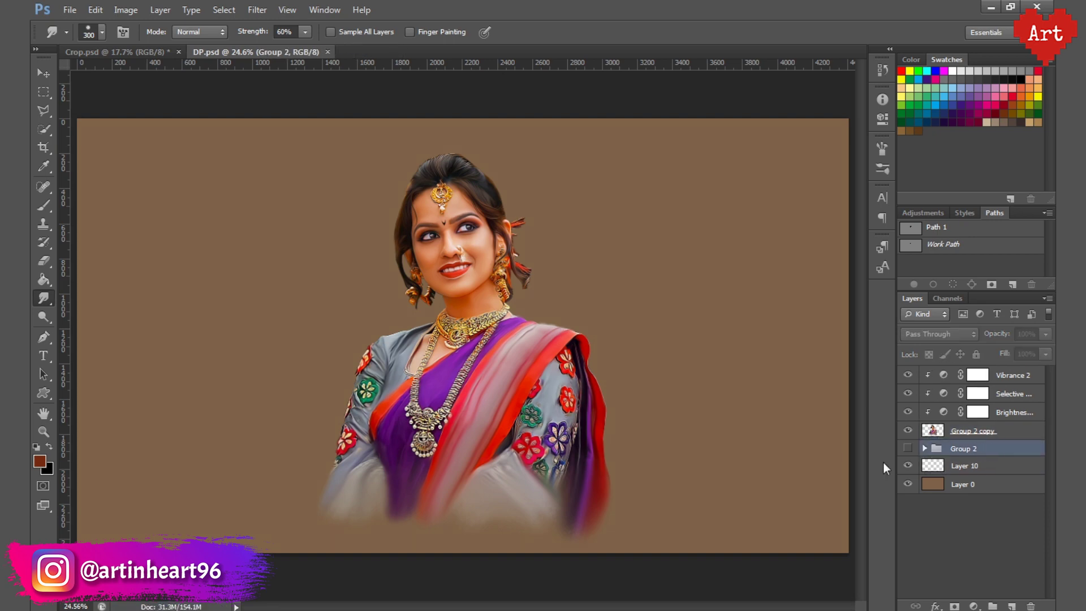
- Choose the Brush tool with a size of 300
left_click(43, 205)
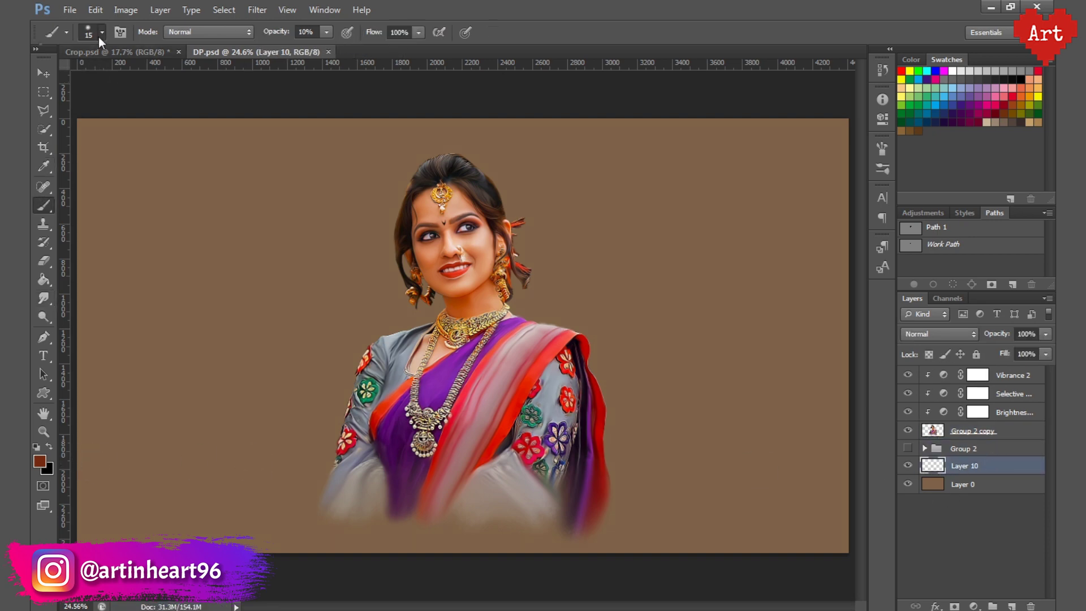
left_click(102, 32)
left_click(311, 39)
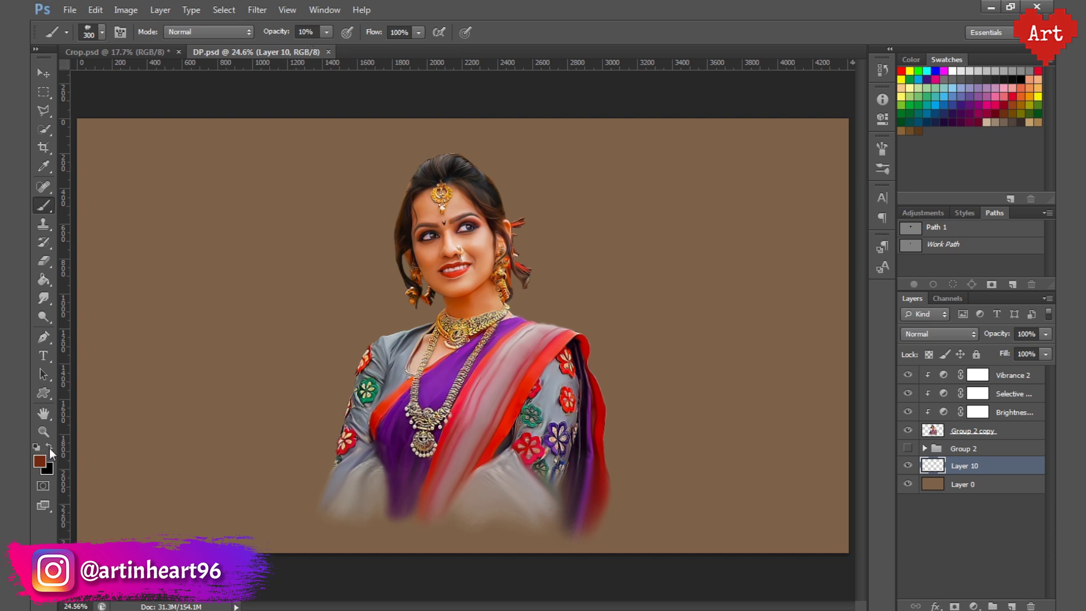
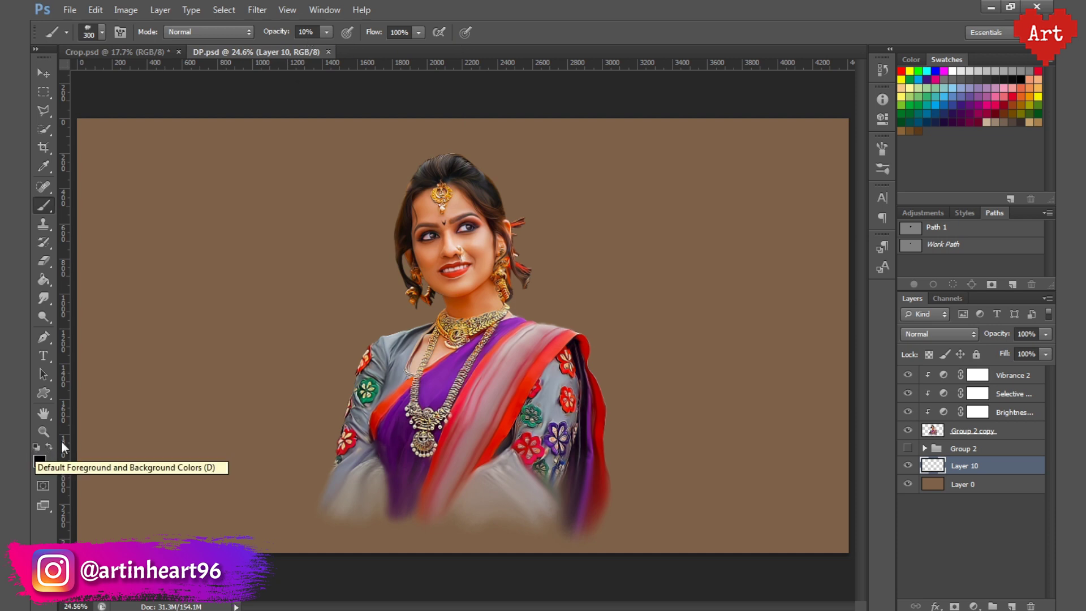
- On Layer 10, sample a purple and paint wide purple strokes over the brown background
left_click(441, 375, "alt")
key("bracketright")
key("bracketright")
key("bracketright")
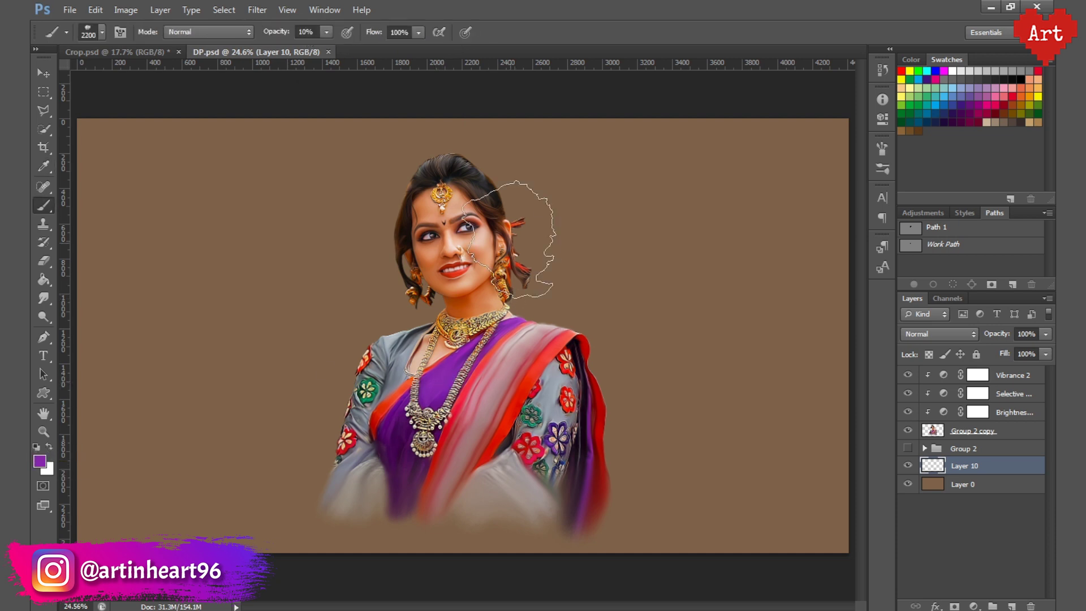
left_click(645, 339)
left_click_drag(645, 339, 226, 283)
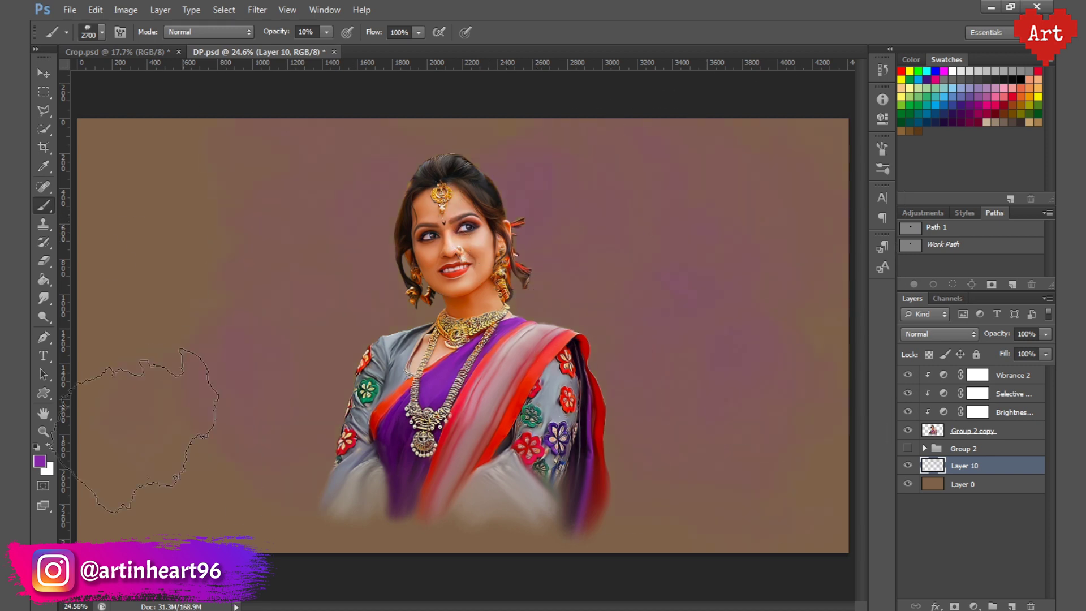
left_click_drag(261, 33, 271, 38)
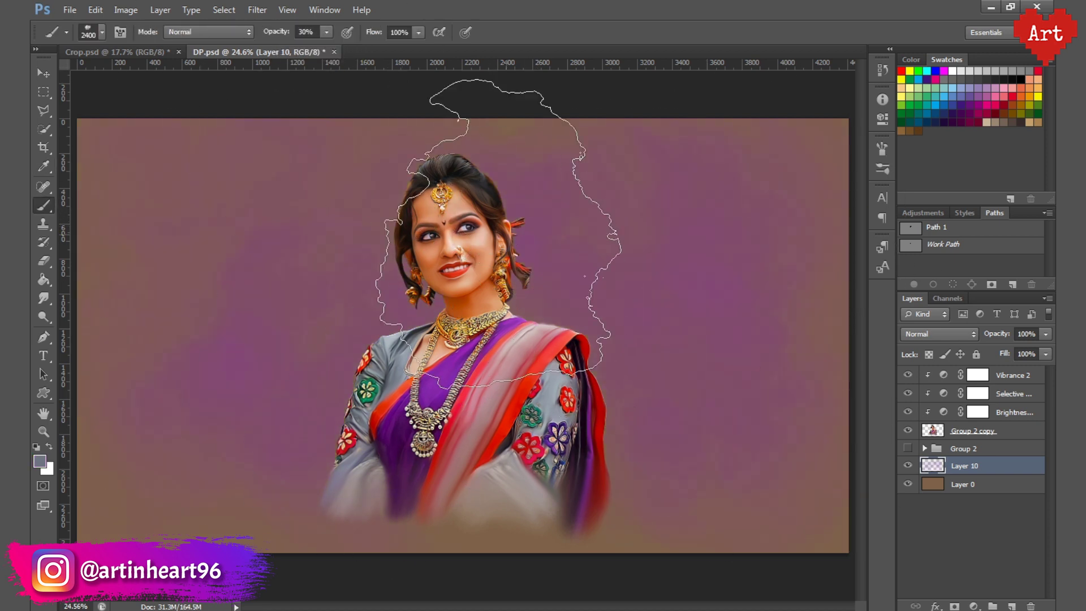
- Paint red and salmon strokes beside the woman's head with a slightly smaller brush
left_click(572, 408, "alt")
key("bracketleft")
key("bracketleft")
key("bracketleft")
mouse_move(566, 198)
left_mouse_down()
mouse_move(639, 339)
mouse_move(226, 311)
left_mouse_up()
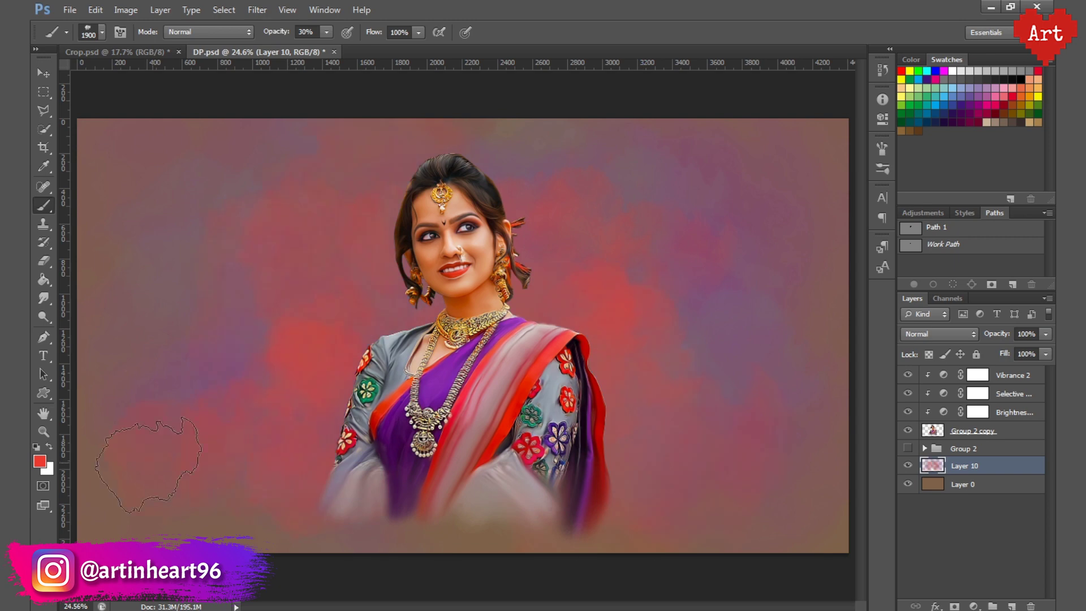
left_click(432, 359, "alt")
left_click_drag(432, 359, 333, 359)
- Repaint the right and left background with sampled dark purples at lower opacity
left_click(582, 461, "alt")
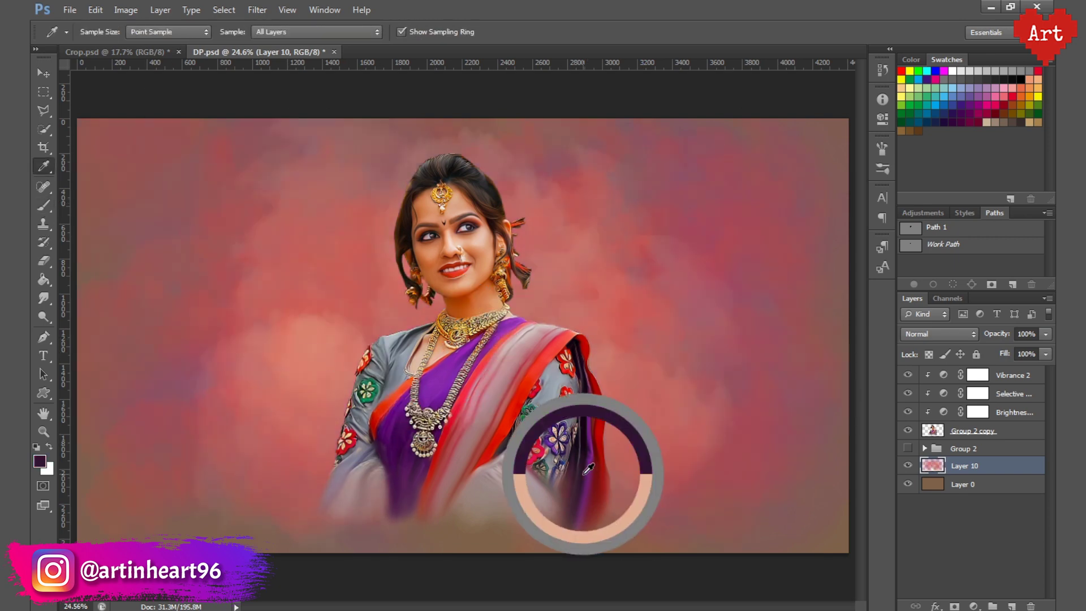
left_click_drag(752, 436, 696, 232)
left_click(588, 410, "alt")
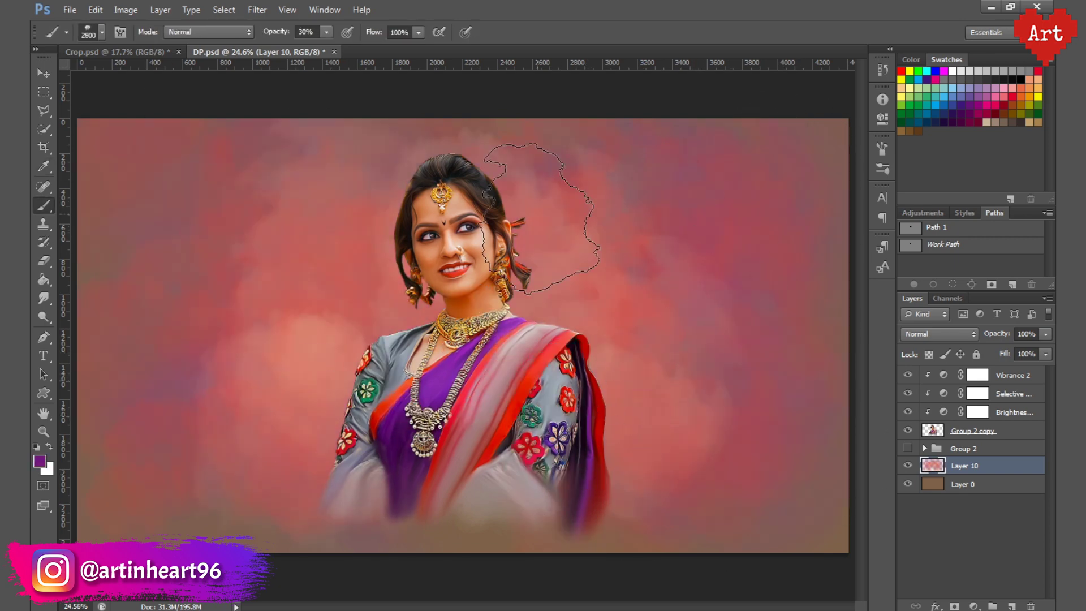
mouse_move(594, 243)
left_mouse_down()
mouse_move(558, 96)
mouse_move(605, 435)
left_mouse_up()
key("1")
key("bracketleft")
key("bracketleft")
key("bracketleft")
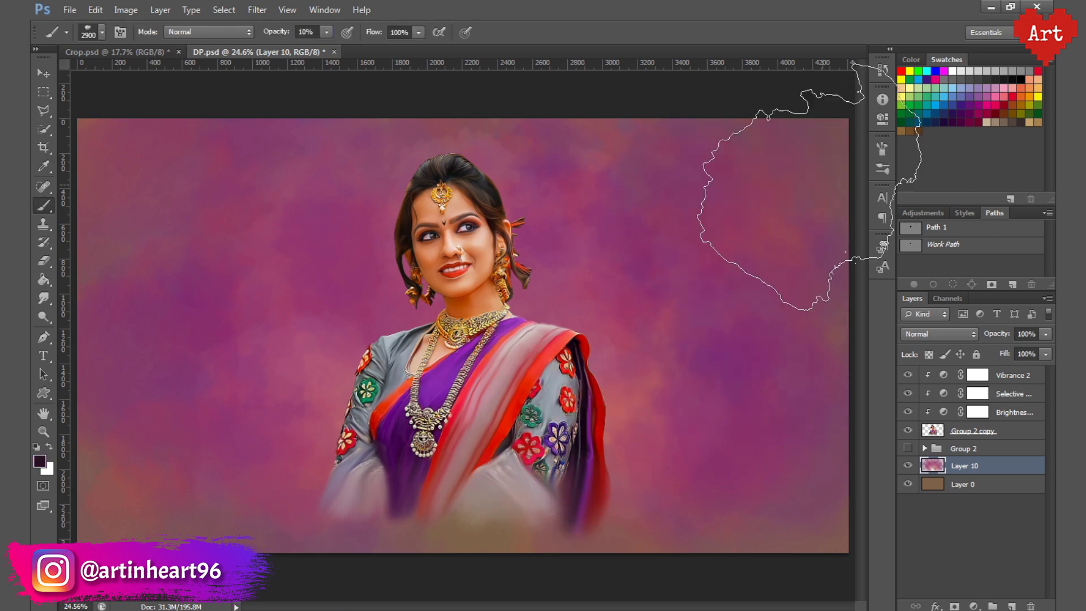
left_click_drag(164, 306, 752, 226)
- On a new layer, brush pinkish red sampled from the saree over the background
key("ctrl+shift+alt+n")
left_click(571, 388, "alt")
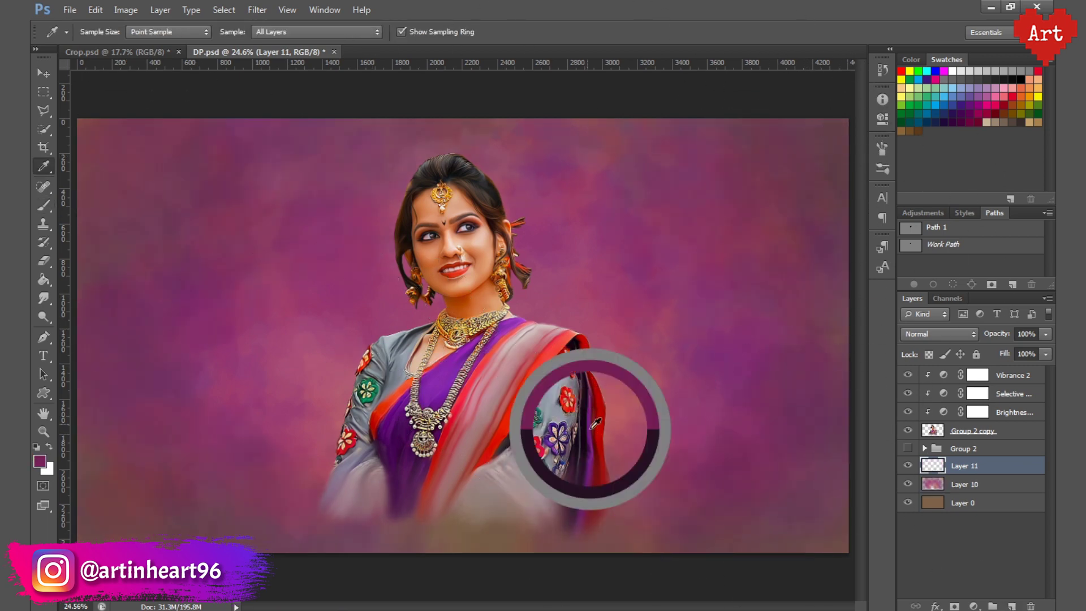
left_click(39, 461)
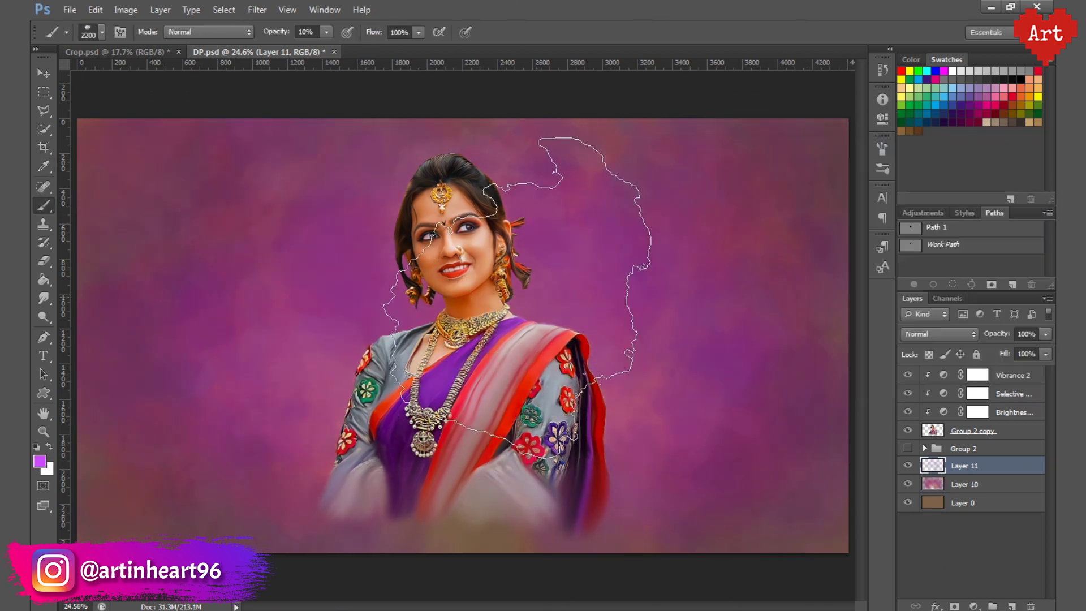
left_click(558, 340)
key("Return")
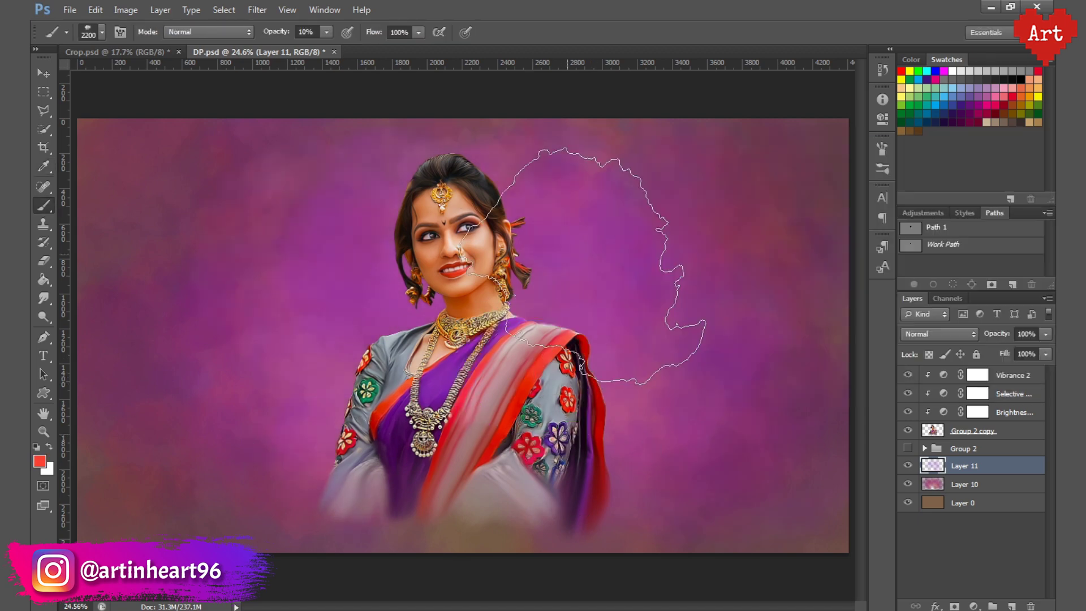
left_click_drag(696, 249, 591, 489)
- Brush warm yellow around the head, then add a yellow-orange glow on another new layer
left_click(909, 71)
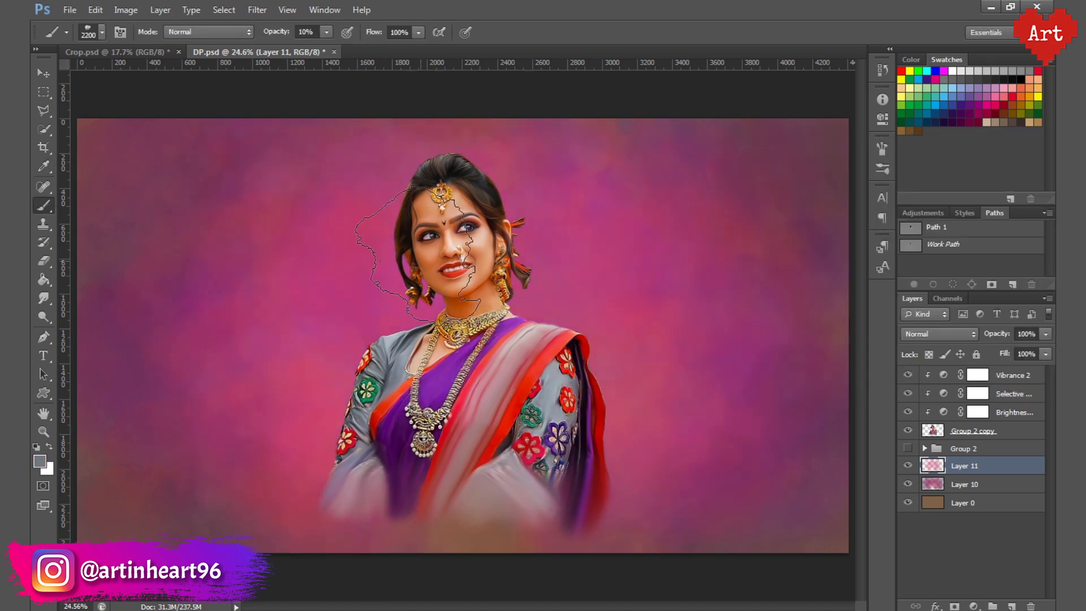
left_click_drag(492, 232, 540, 520)
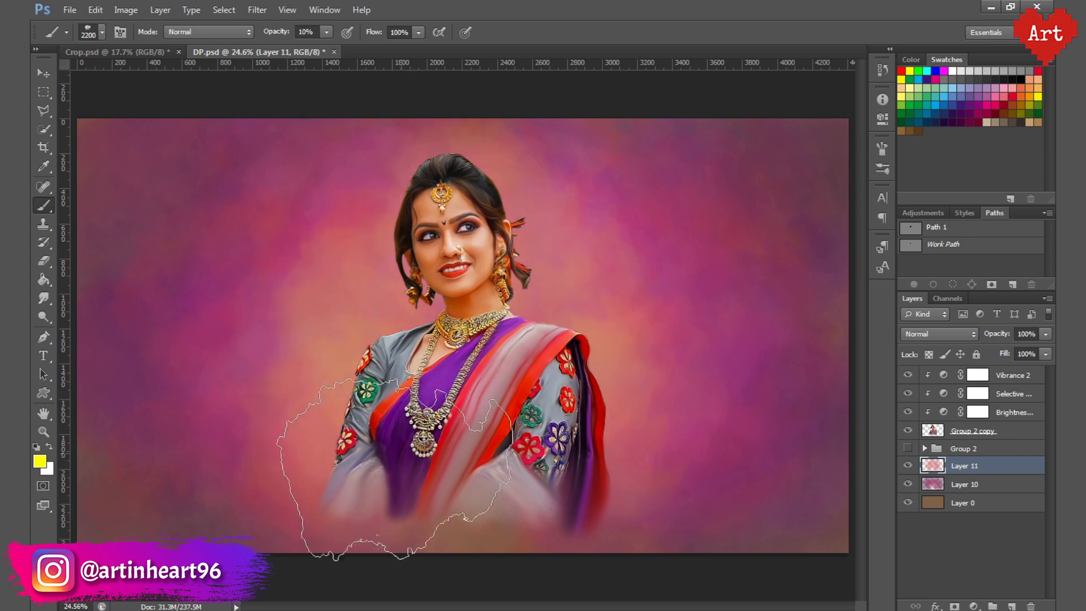
key("bracketleft")
key("bracketleft")
key("bracketleft")
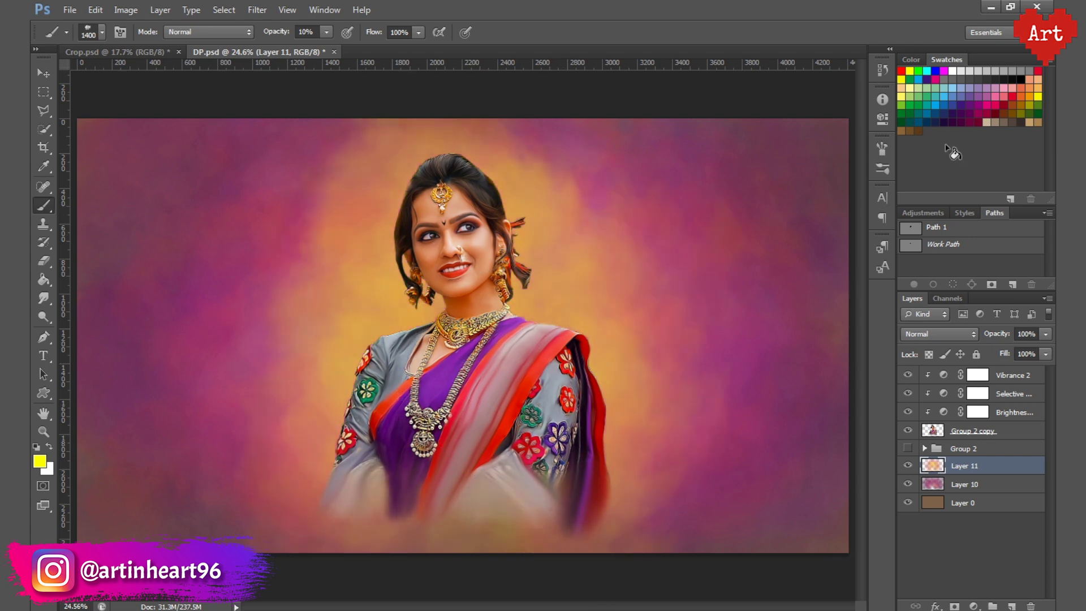
left_click(901, 70)
key("2")
key("ctrl+shift+alt+n")
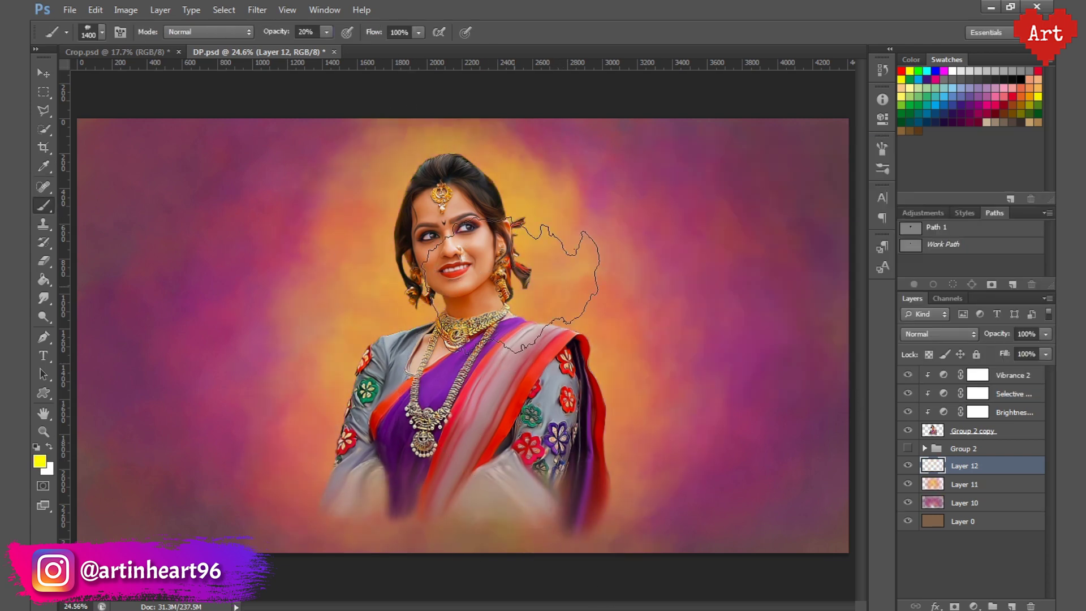
left_click_drag(557, 206, 464, 260)
- On a new layer above Layer 10, paint darker purple over the right background
left_click(964, 485)
key("ctrl+shift+alt+n")
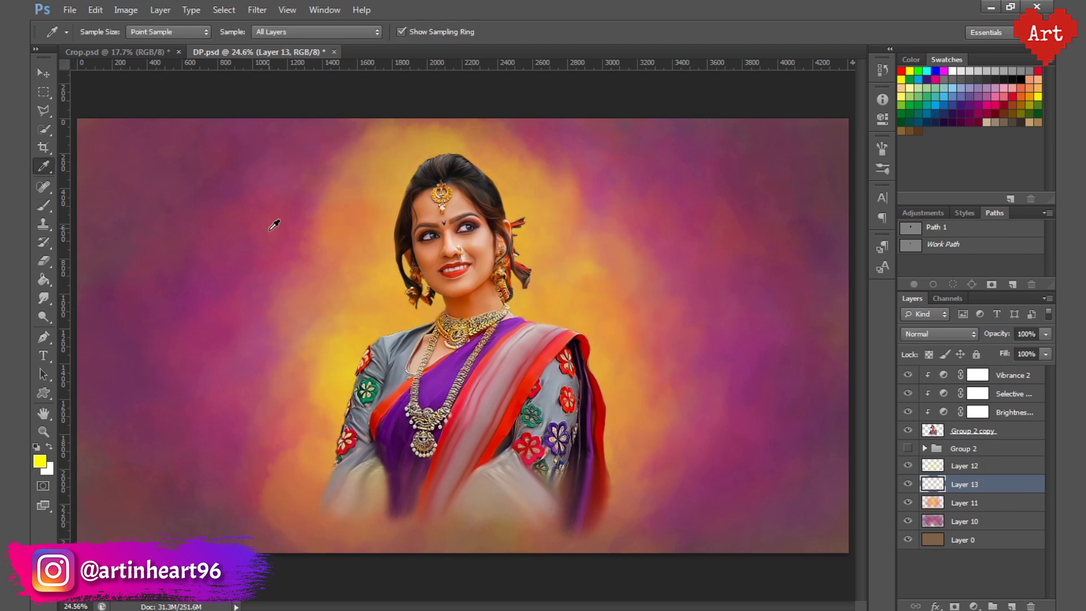
left_click(238, 334, "alt")
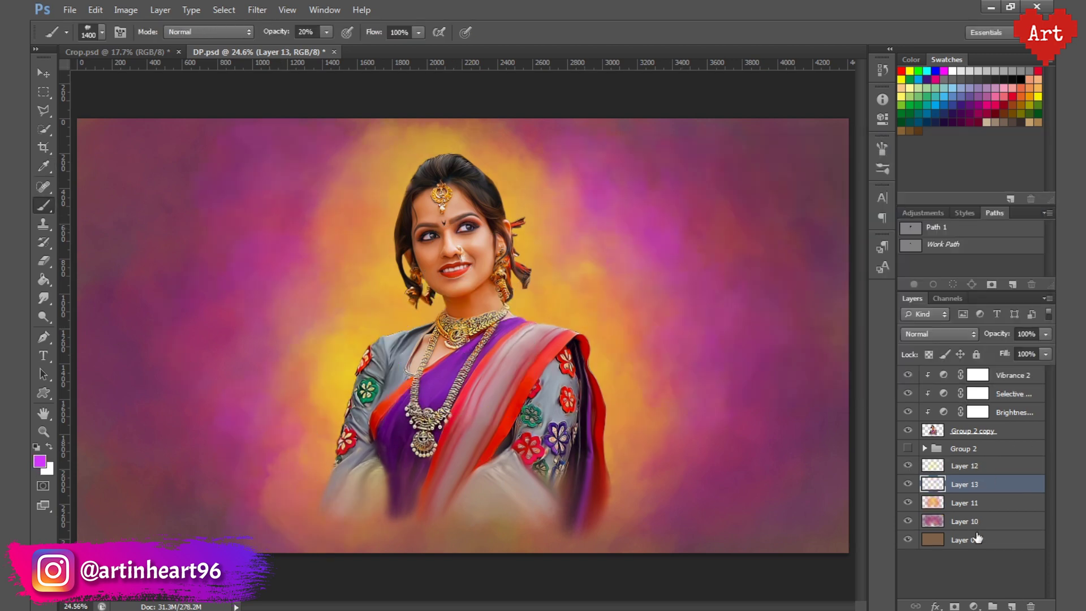
left_click(965, 521)
key("ctrl+shift+alt+n")
left_click(40, 461)
left_click(987, 177)
key("3")
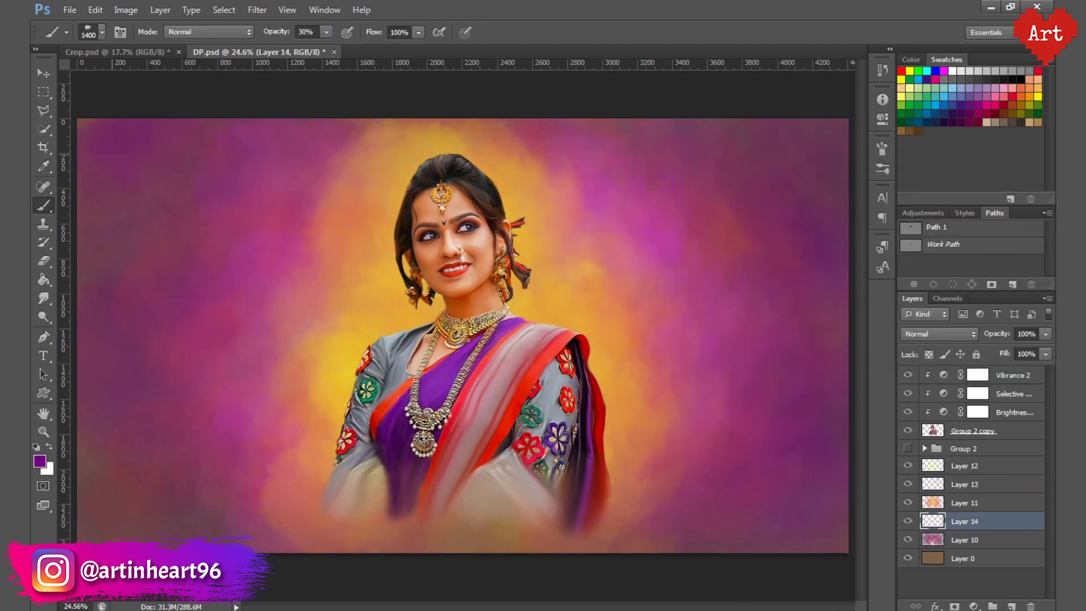
left_click(40, 461)
left_click(987, 170)
left_click_drag(654, 545, 800, 182)
- Add a new layer above Layer 12 and choose a darker paint colour at lower opacity
left_click(977, 465)
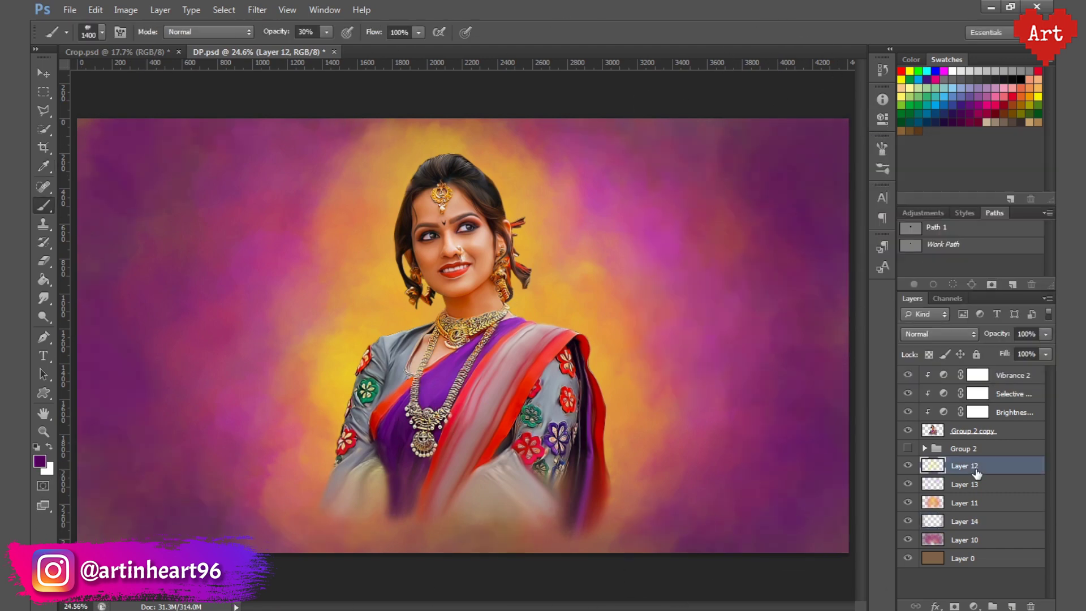
key("ctrl+shift+alt+n")
left_click(40, 461)
left_click(989, 171)
key("2")
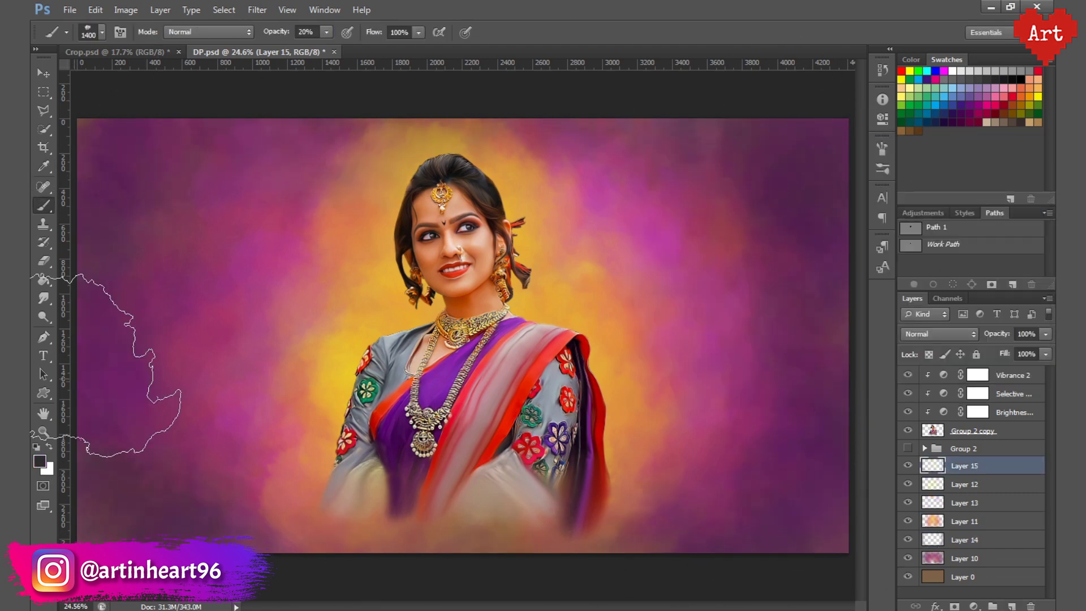
- On a new layer above Layer 15, brush soft golden orange beside the woman's lower left
key("ctrl+shift+alt+n")
left_click(410, 531, "alt")
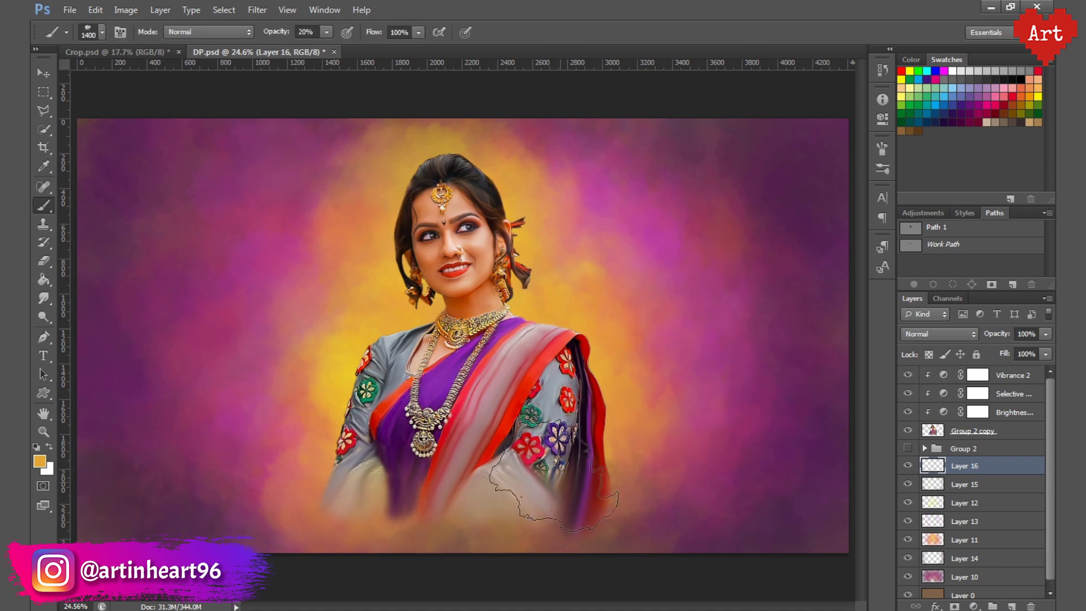
left_click(554, 475, "alt")
left_click_drag(589, 498, 334, 446)
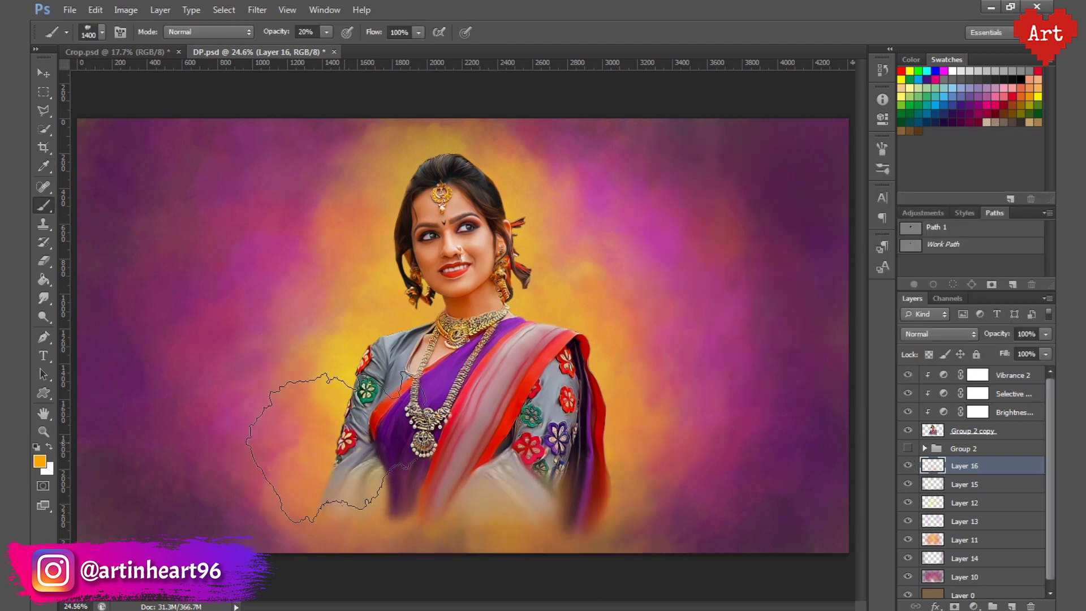
scroll(928, 565, "down", 1)
left_click(907, 570)
left_click(907, 570)
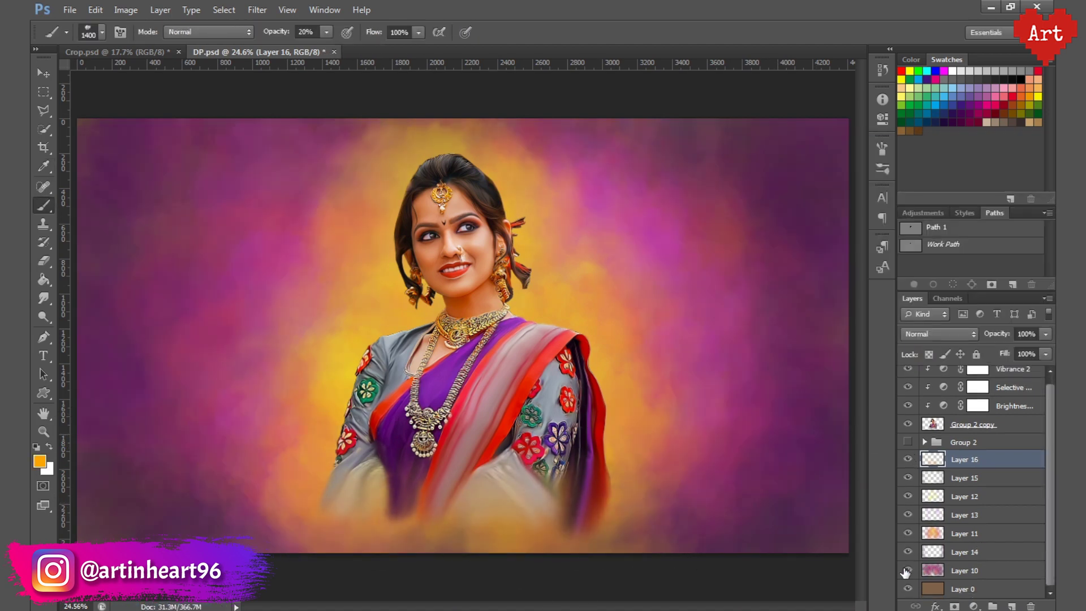
left_click(970, 591)
- Duplicate the brown base Layer 0, move the copy above Layer 16, and hide it
left_click(1011, 606)
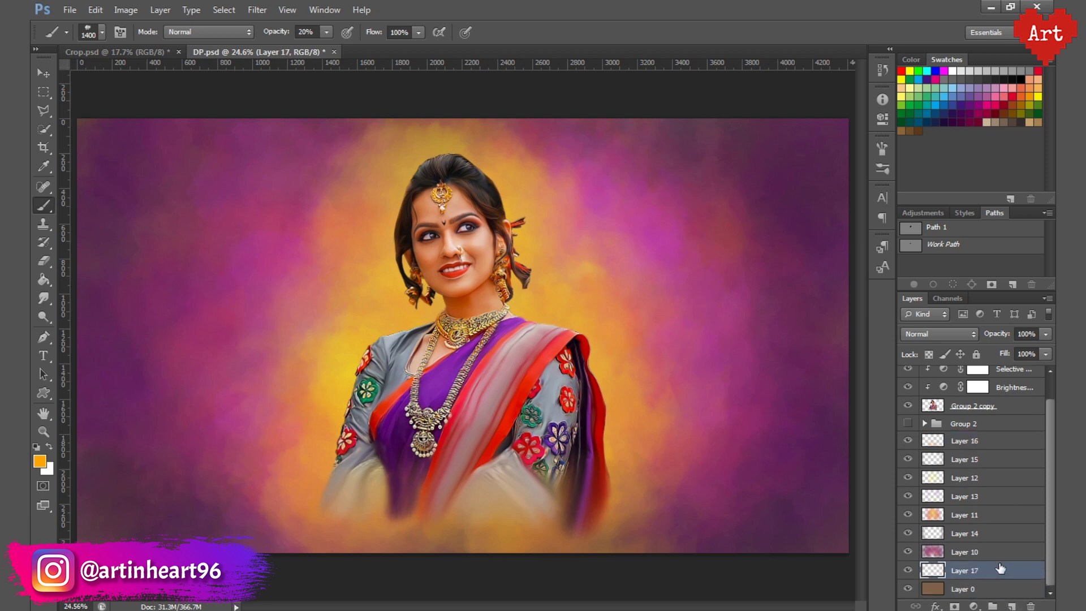
key("i")
left_click(988, 192)
key("b")
left_click(962, 590)
key("ctrl+j")
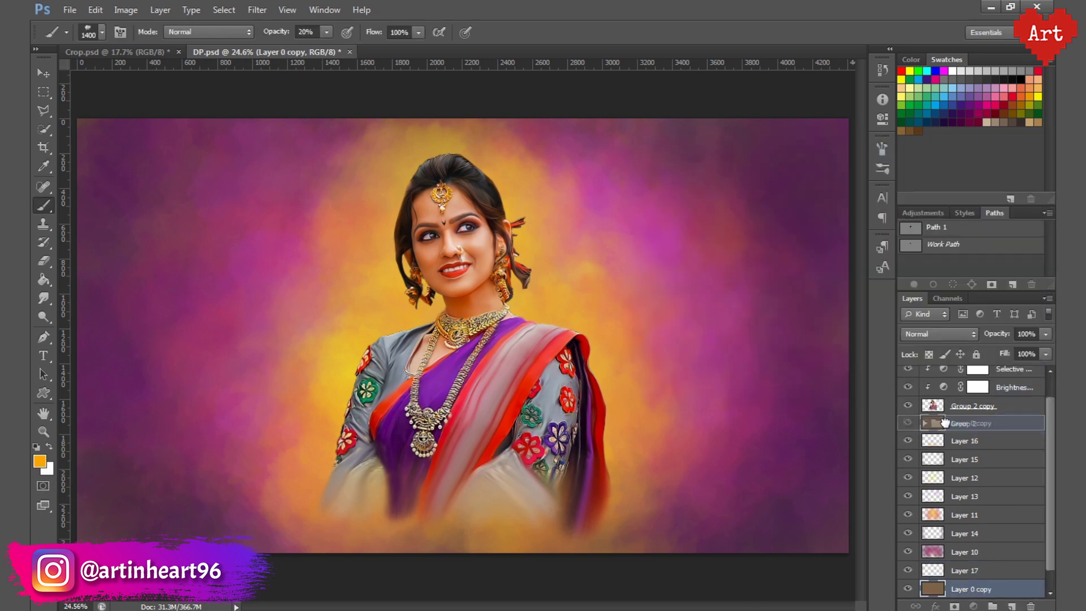
left_click_drag(974, 591, 946, 440)
left_click(39, 461)
- Pick a dark brown foreground colour and fill Layer 17 with it
left_click(280, 292)
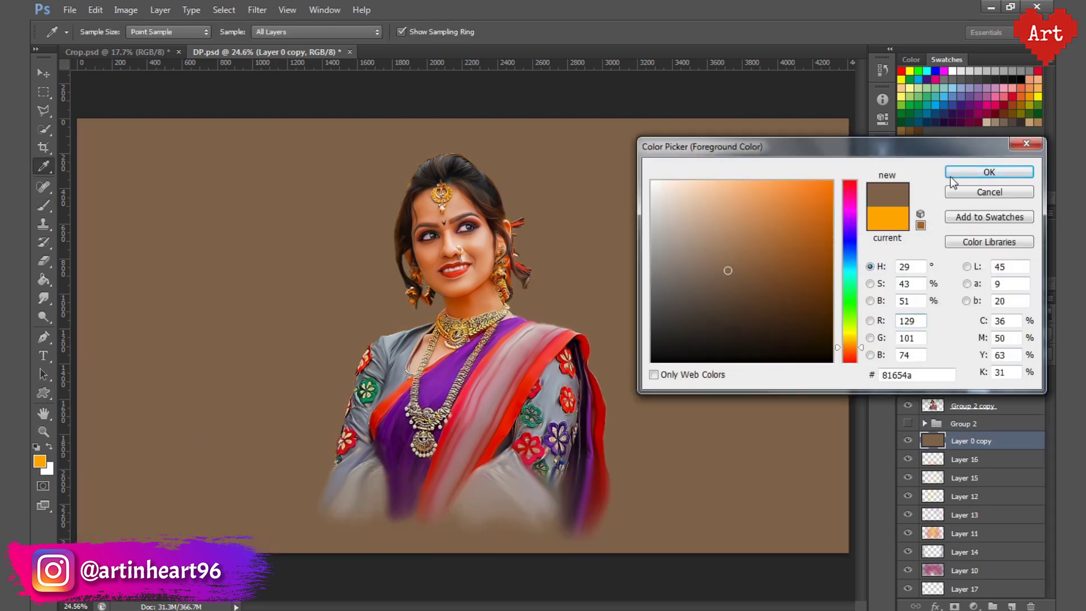
left_click(956, 171)
left_click(908, 440)
scroll(977, 583, "down", 1)
left_click(975, 571)
left_click(39, 461)
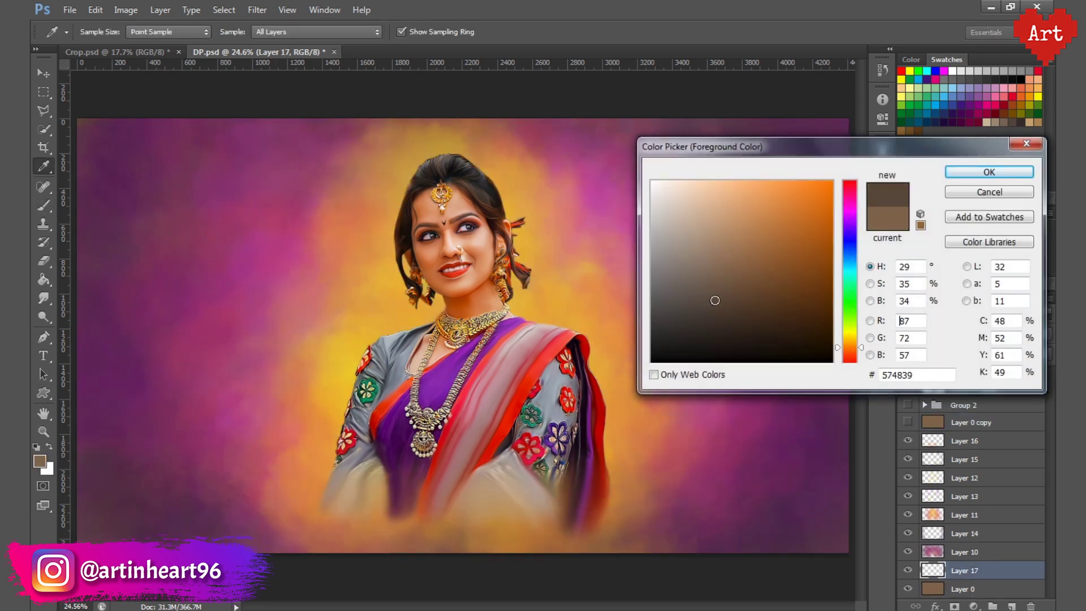
left_click(724, 298)
left_click(973, 171)
key("g")
left_click(718, 250)
- Move Layer 16 to the top of the layer stack at 30% opacity and save
key("ctrl+s")
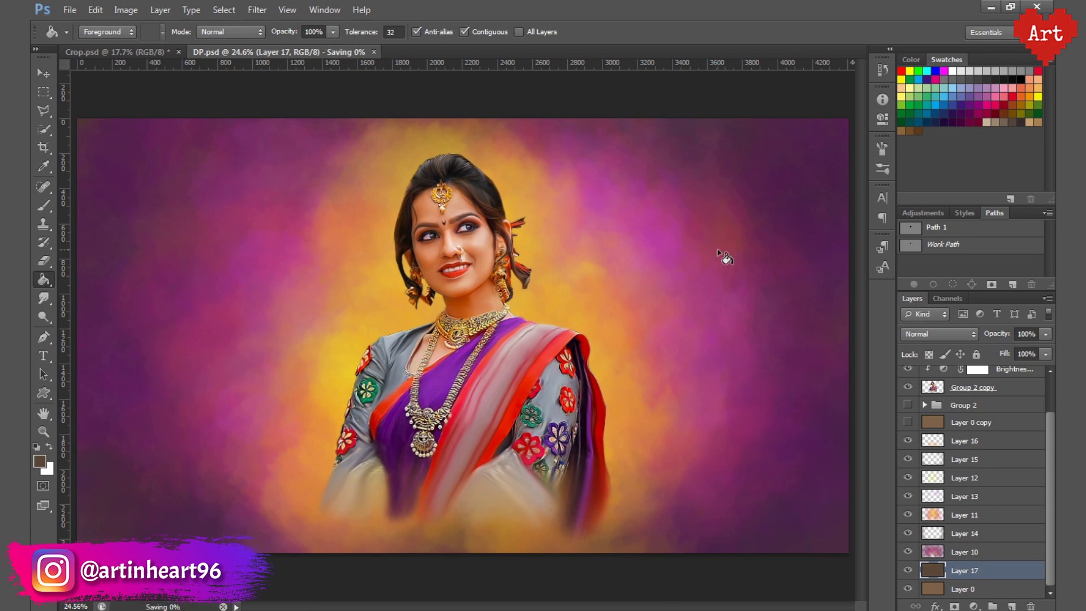
scroll(437, 270, "up", 3)
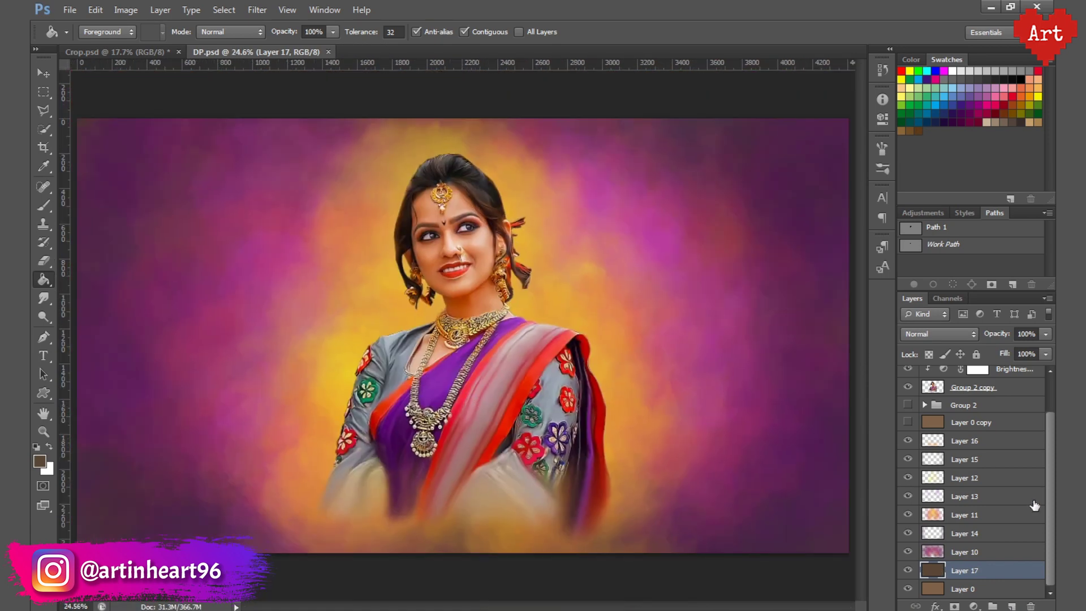
left_click(976, 442)
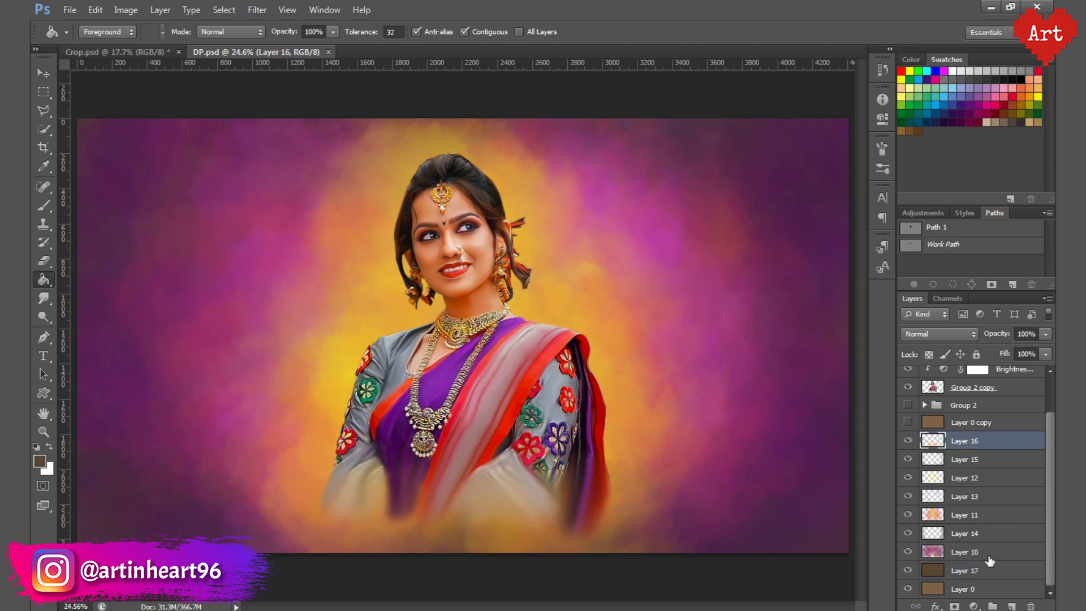
left_click_drag(999, 463, 945, 375)
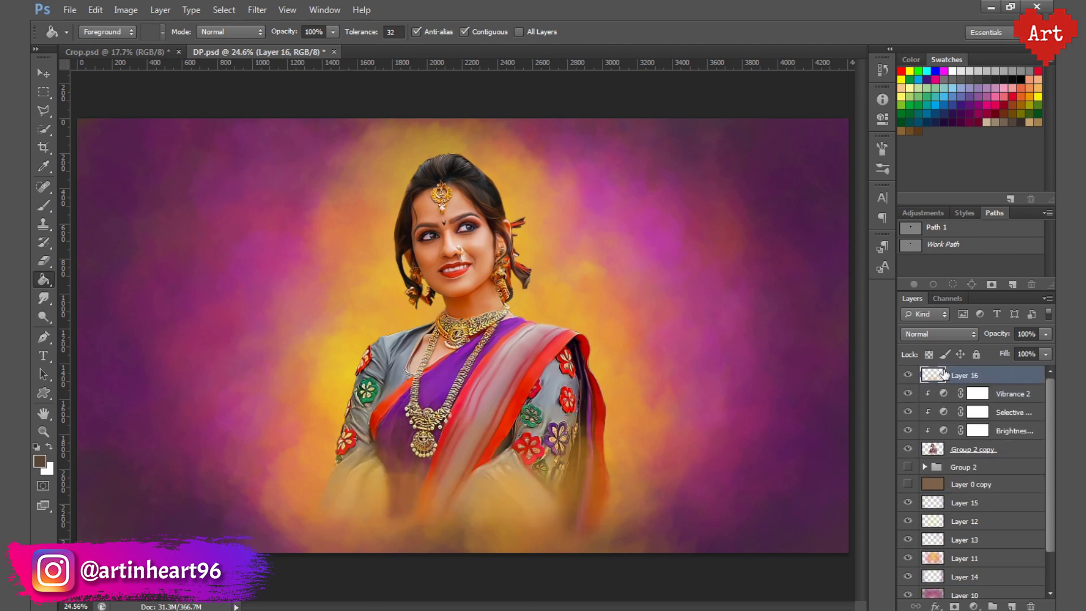
left_click(1024, 334)
type("20")
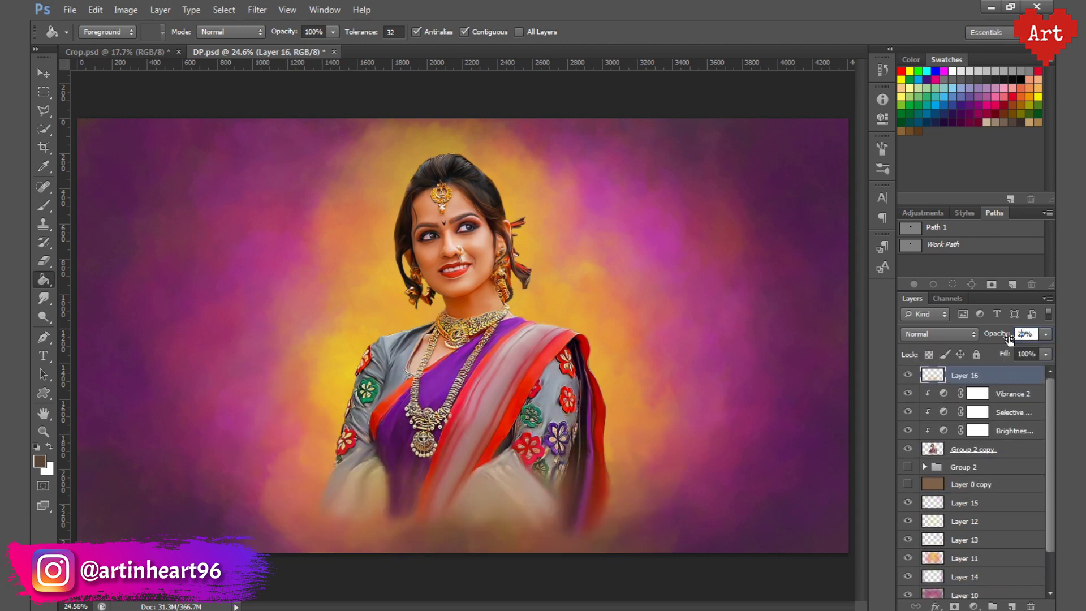
key("BackSpace")
type("4")
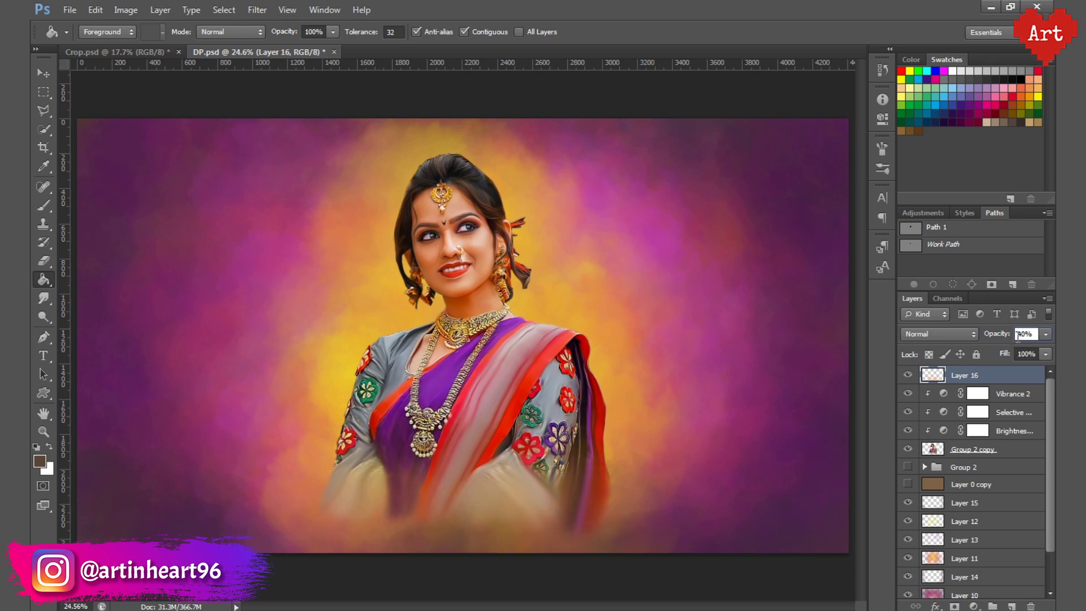
type("0")
key("Return")
key("ctrl+s")
- Add a new empty layer above Layer 11
left_click(963, 506)
scroll(976, 511, "down", 2)
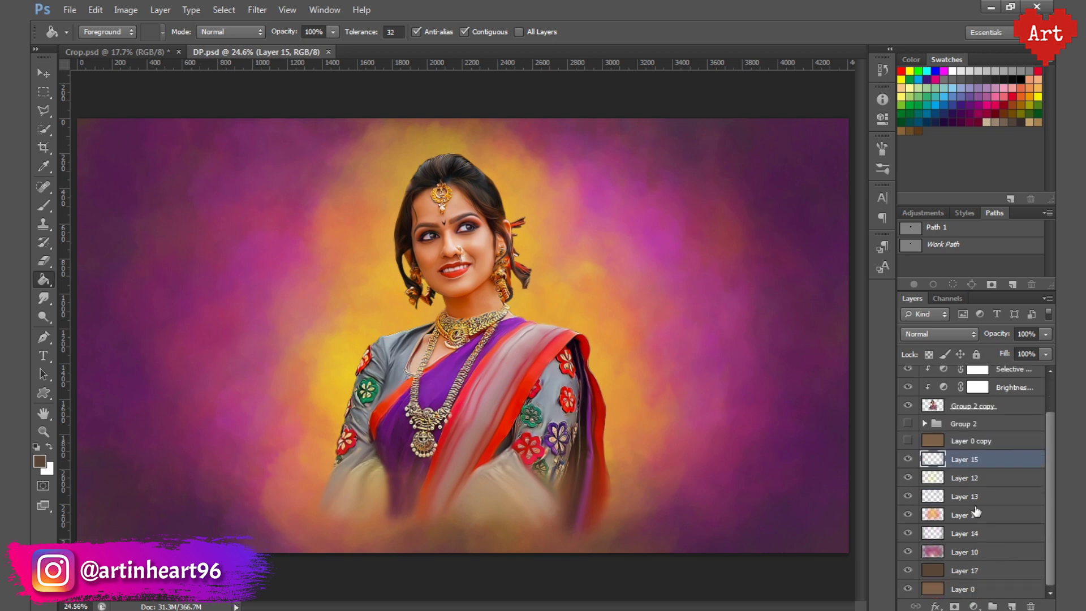
left_click(973, 515)
left_click(1012, 606)
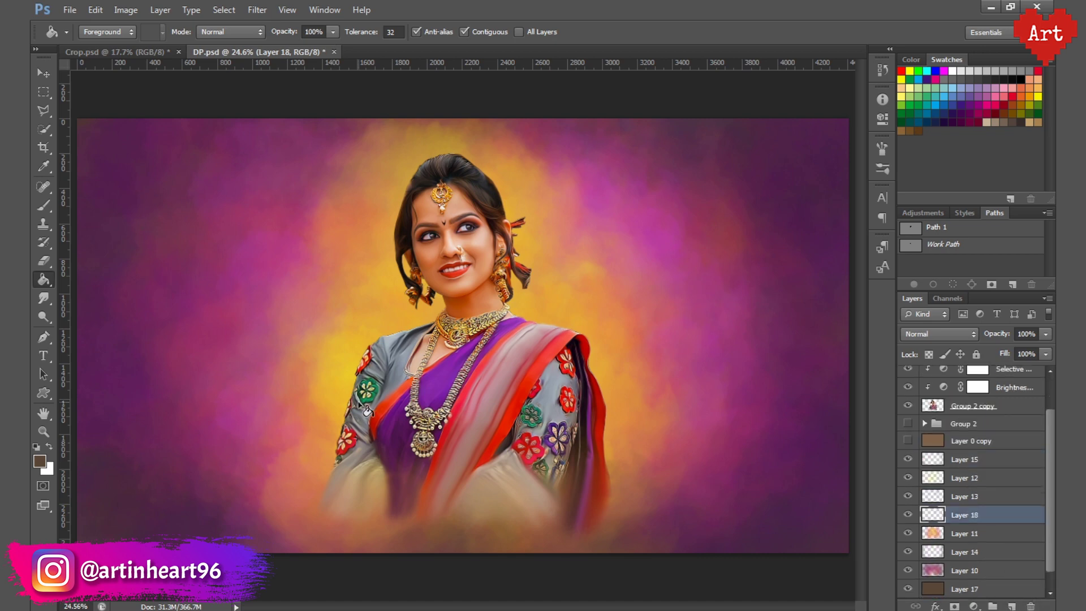
- Add a Hue/Saturation adjustment above Layer 10 with Saturation -30, then save
left_click(962, 570)
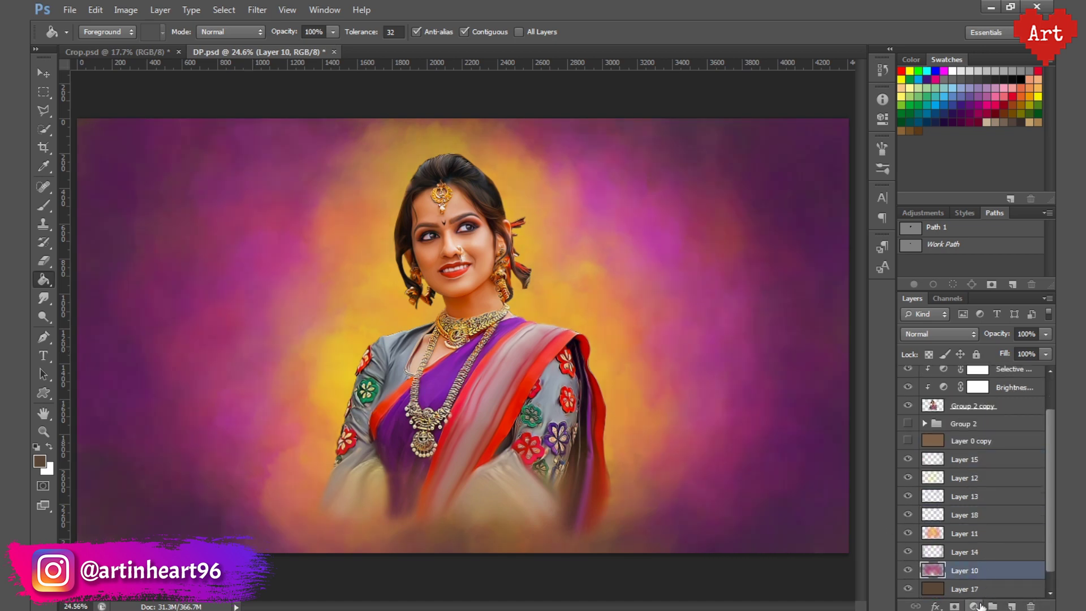
left_click(973, 606)
left_click(982, 434)
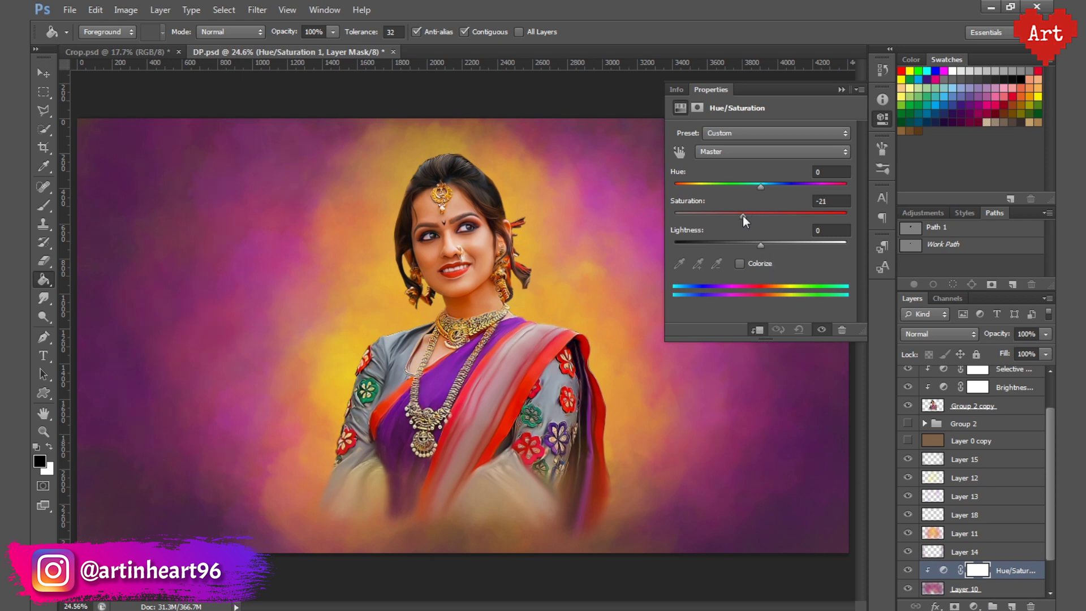
left_click_drag(742, 216, 722, 230)
left_click(835, 202)
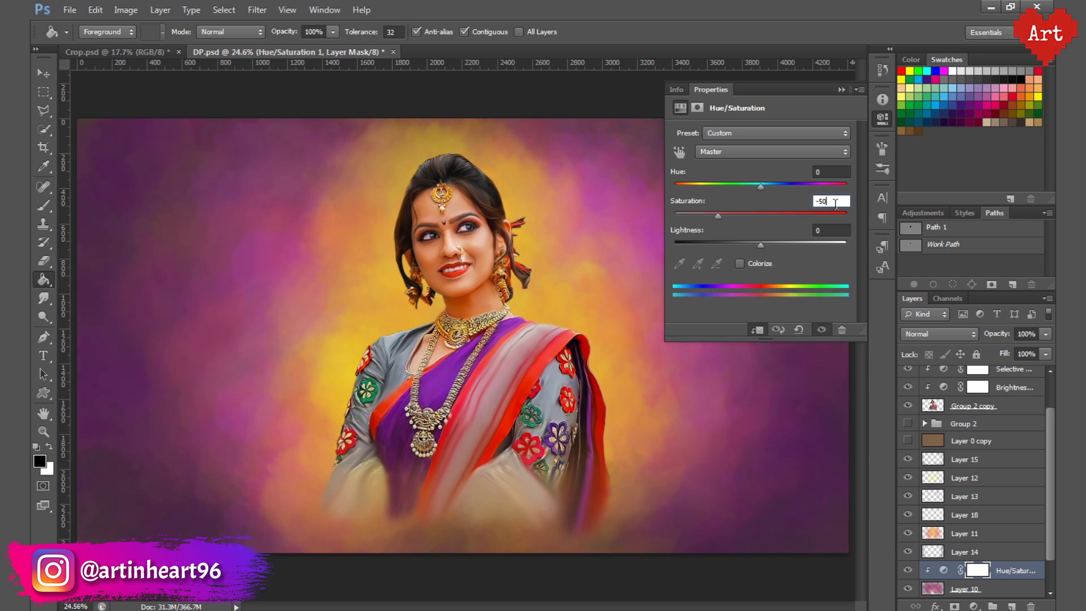
left_click(883, 118)
left_click(882, 117)
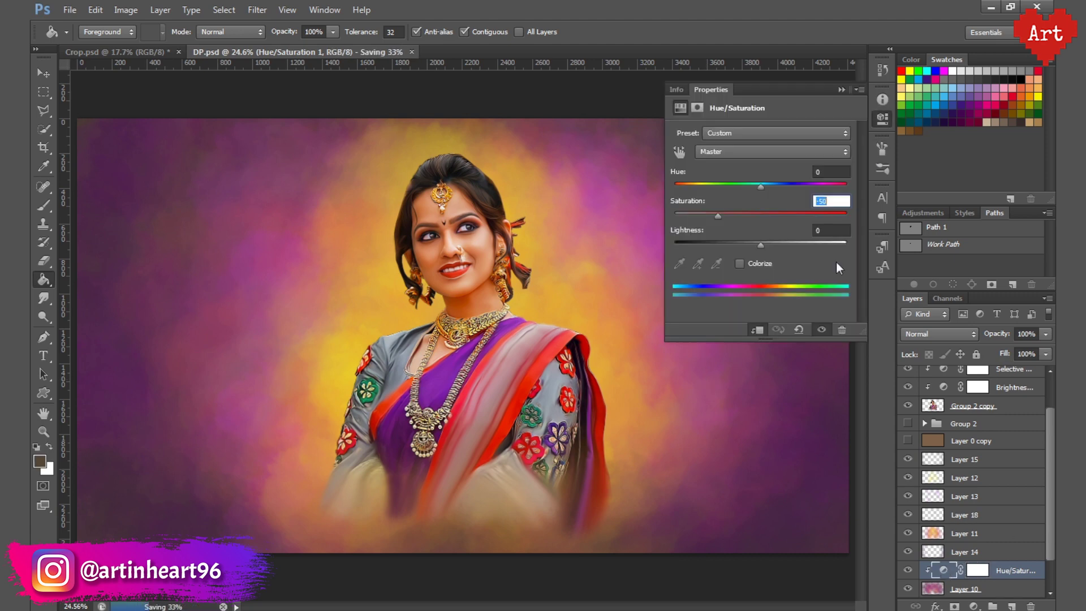
type("-30")
key("Return")
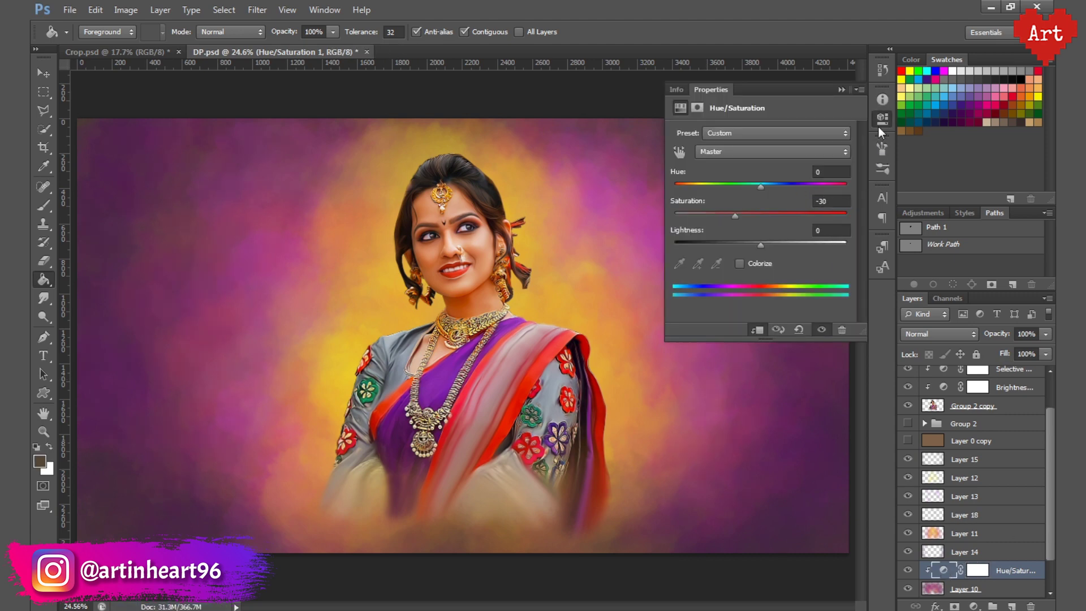
left_click(883, 119)
key("ctrl+s")
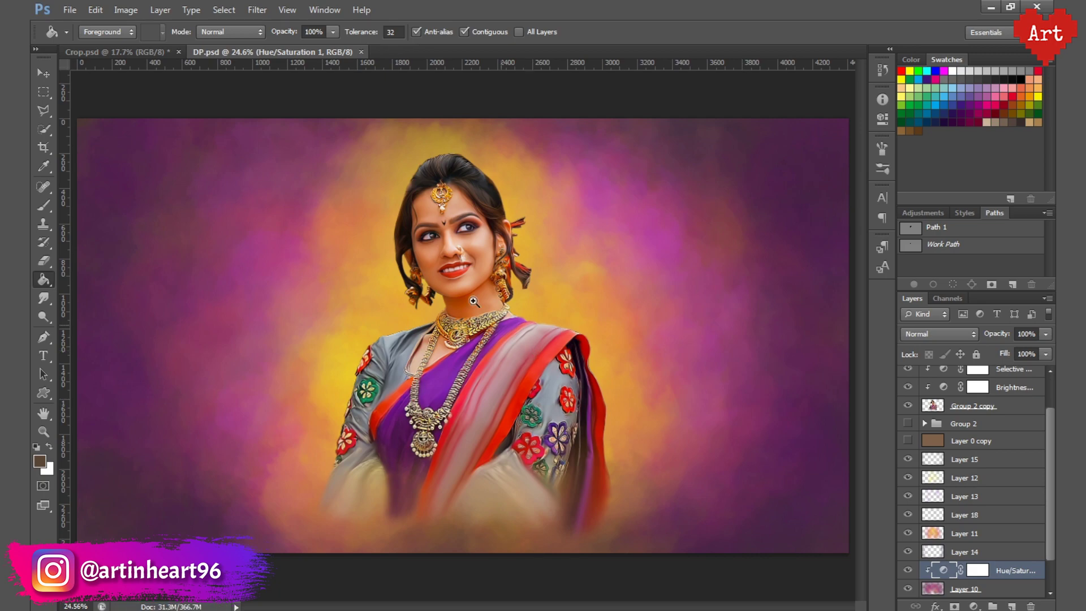
left_click(473, 302)
- Fit the canvas on screen, adjust the Hue/Saturation saturation, and save
key("ctrl+0")
double_click(944, 575)
left_click(882, 118)
key("ctrl+s")
- Show Layer 0 copy, fill it with black at 10% opacity, and save
left_click(973, 445)
left_click(907, 440)
left_click(36, 447)
left_click(39, 461)
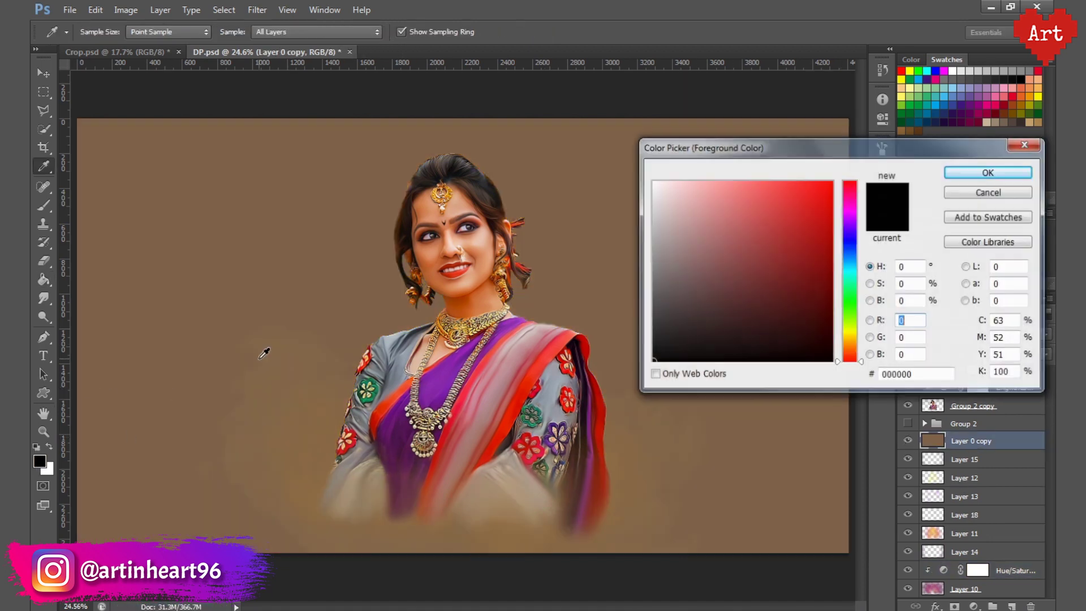
left_click(971, 173)
left_click(361, 282)
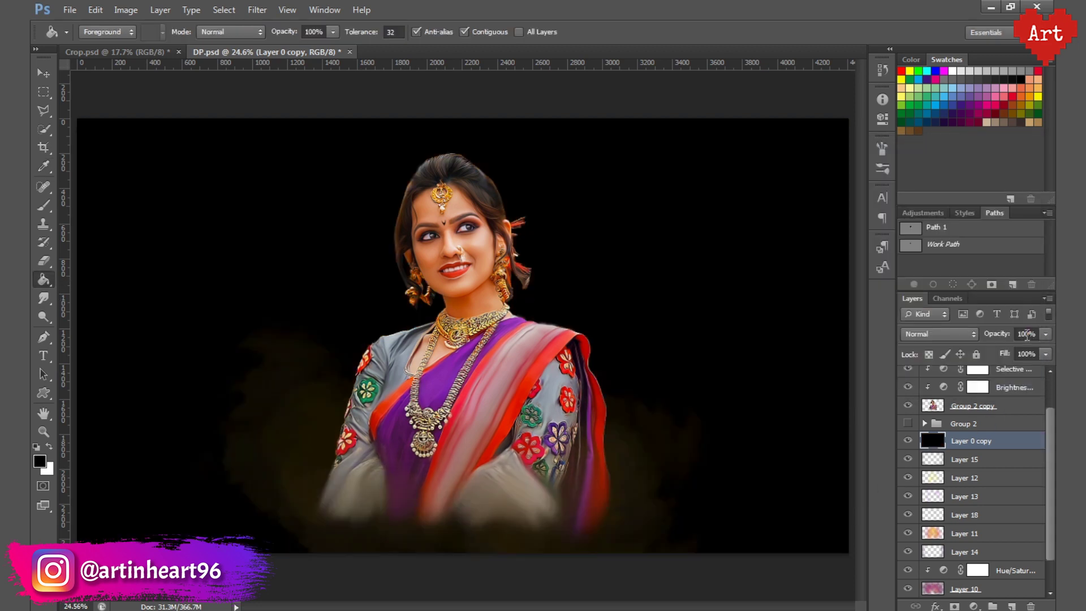
type("10")
key("Return")
key("ctrl+s")
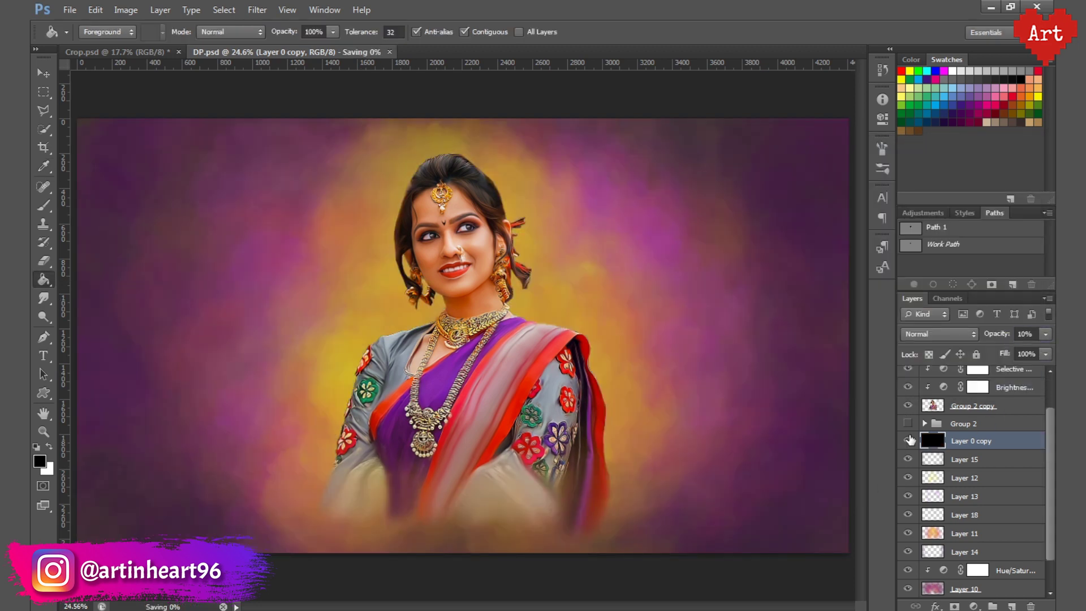
- Compare the black layer on and off, then set Hue/Saturation saturation to -50
left_click(907, 441)
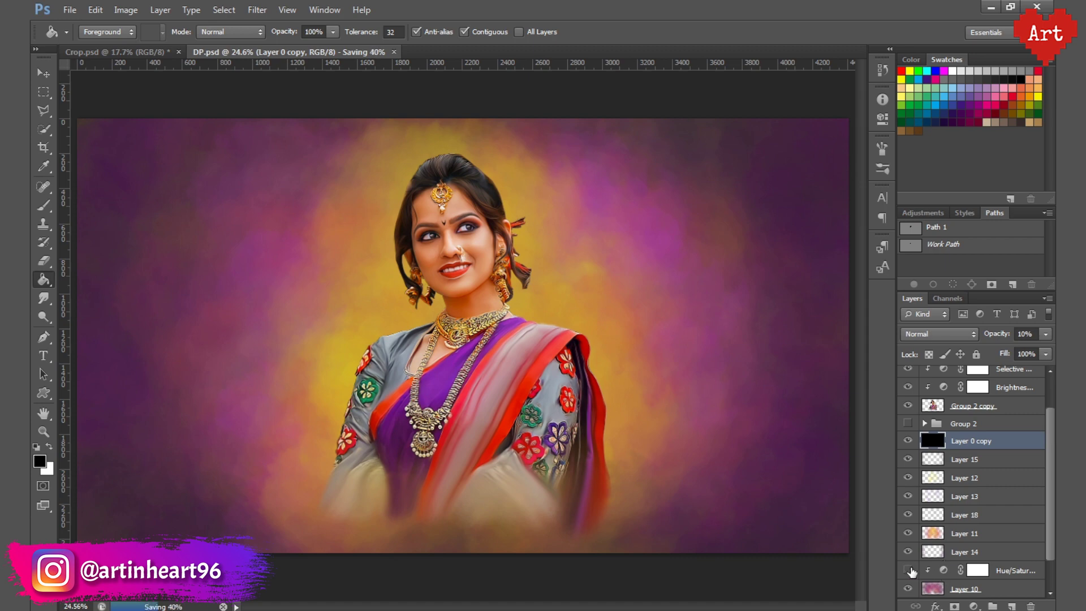
left_click(908, 570)
double_click(943, 570)
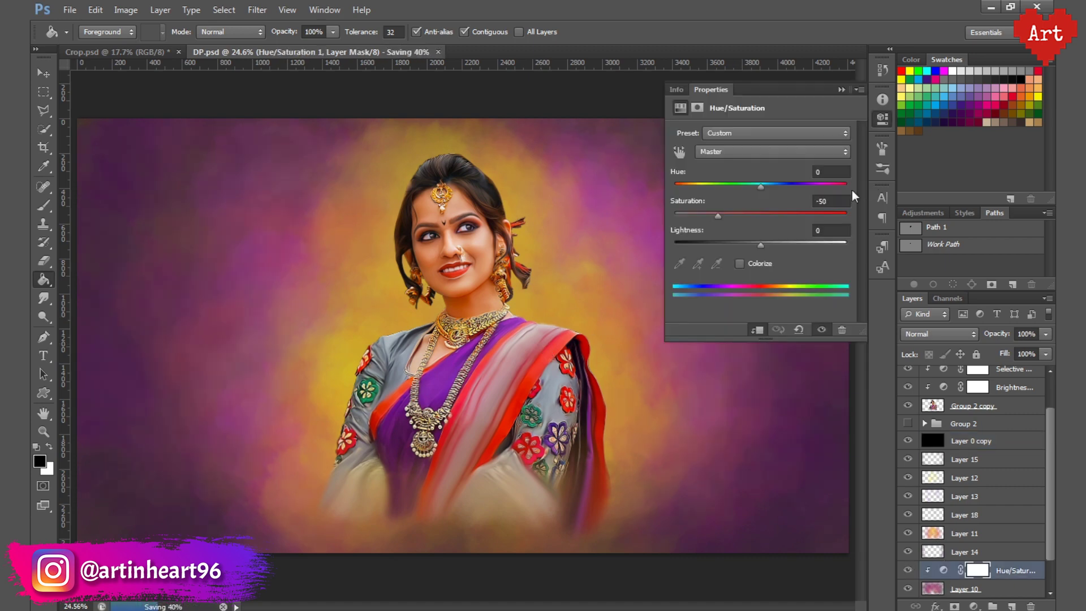
left_click(883, 118)
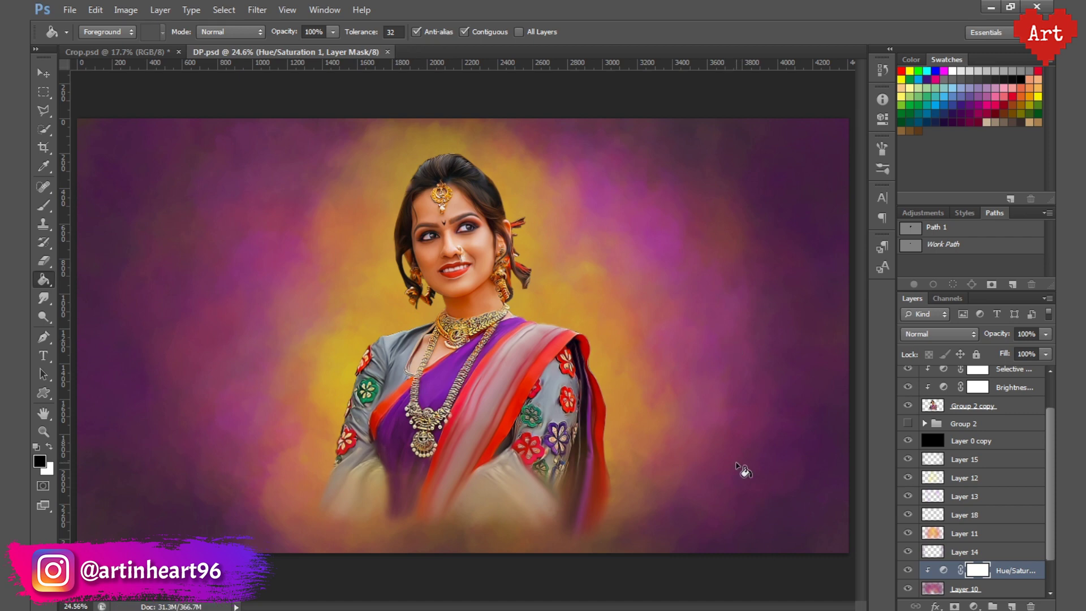
scroll(990, 502, "up", 2)
- Group Layer 0 copy through Layer 0 into a group named Bg, check its visibility, and save
left_click(928, 486)
scroll(976, 527, "down", 4)
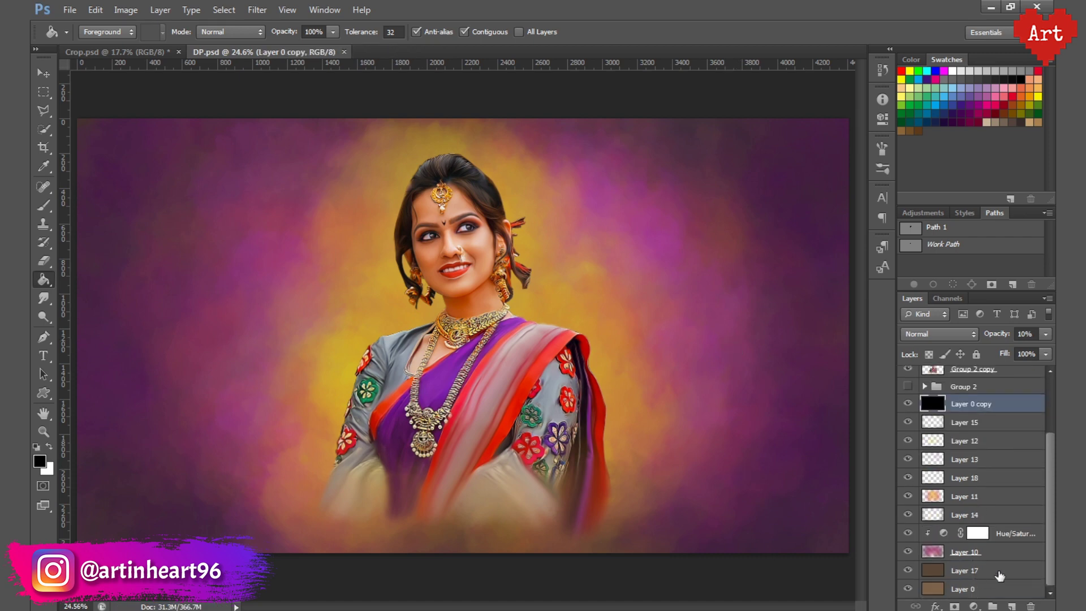
left_click(999, 576, "shift")
left_click(1048, 298)
left_click(950, 347)
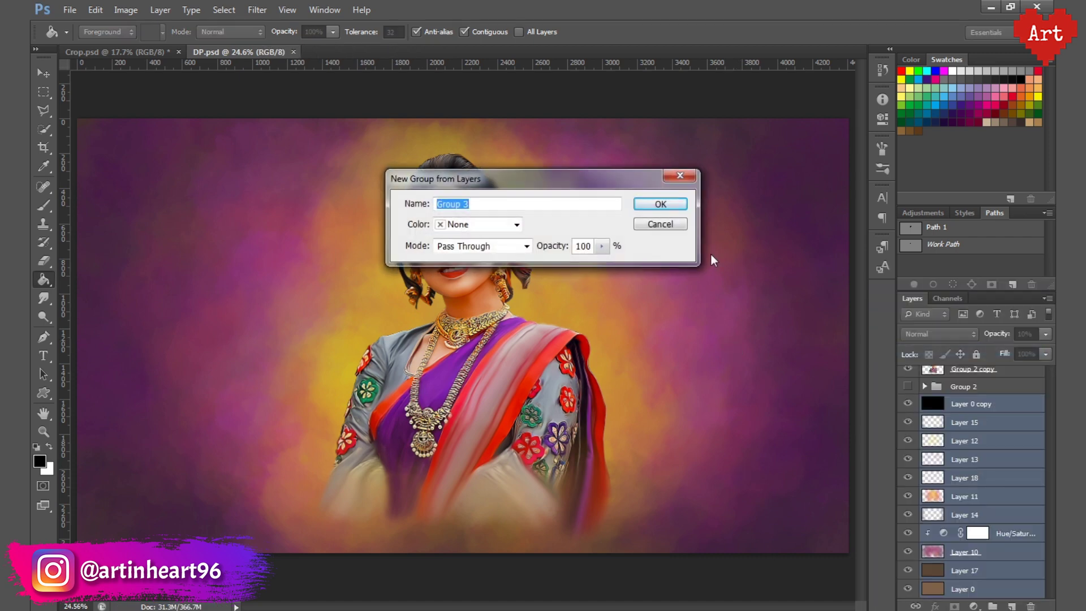
type("Bg")
key("Return")
key("ctrl+s")
left_click(909, 484)
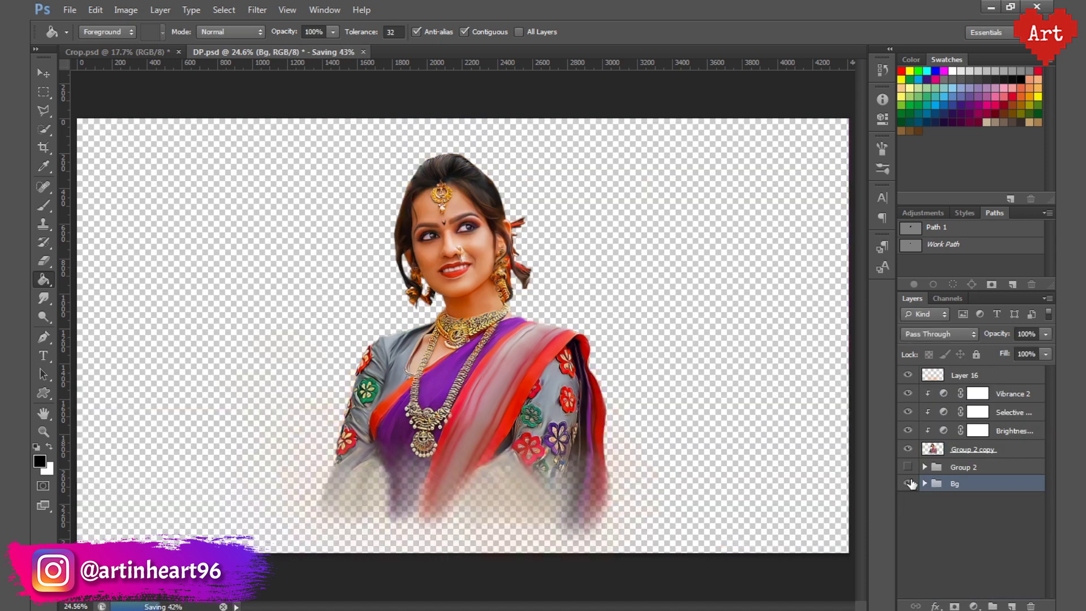
left_click(907, 375)
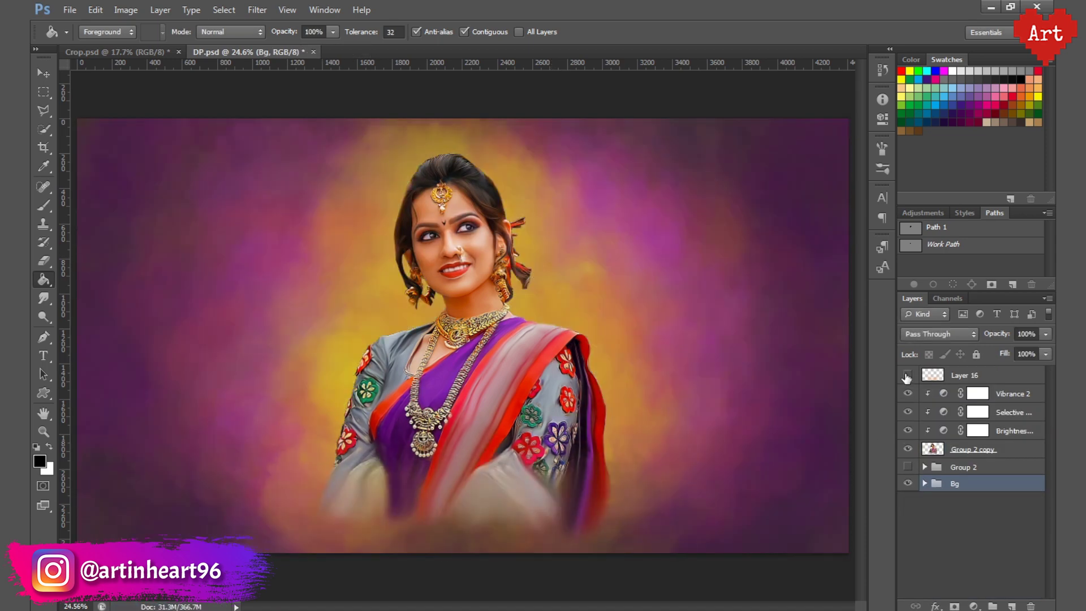
key("ctrl+s")
- Save a copy of the artwork as DP.jpg in JPEG format
left_click(70, 9)
left_click(102, 208)
left_click(582, 373)
left_click(582, 460)
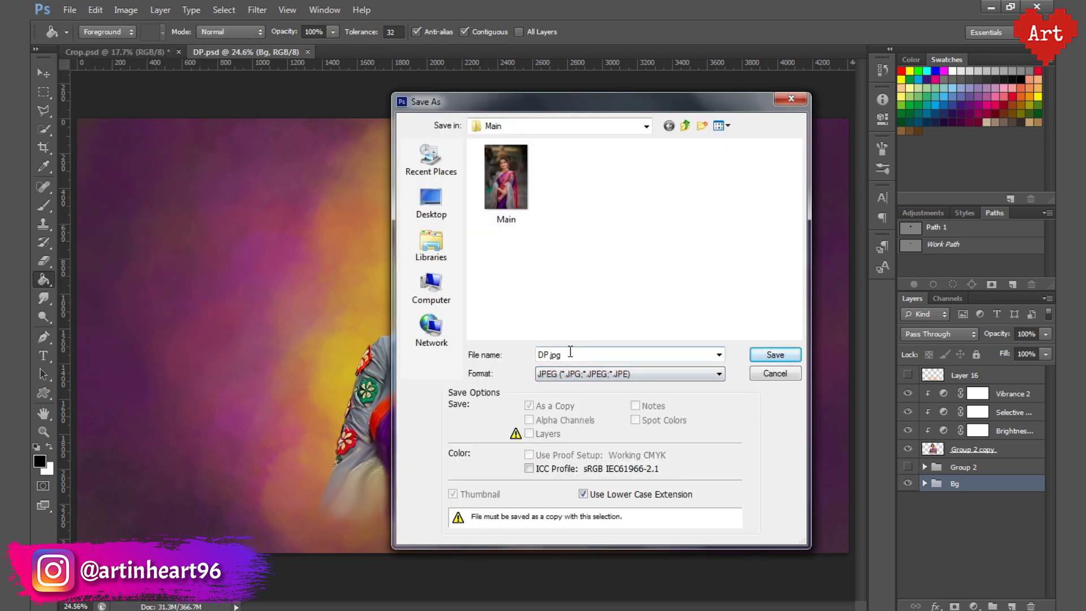
left_click(761, 354)
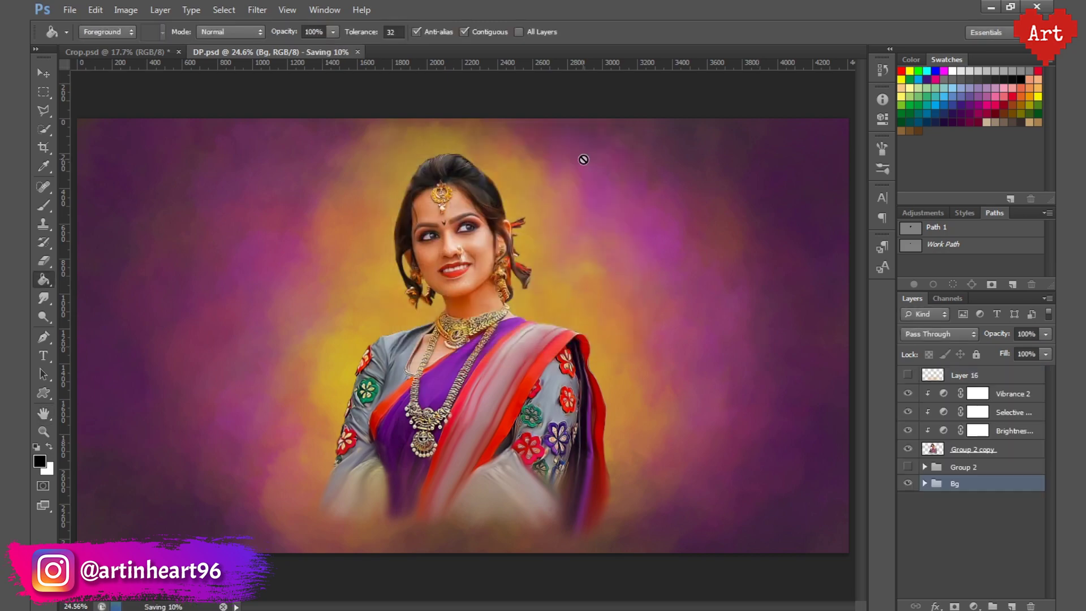